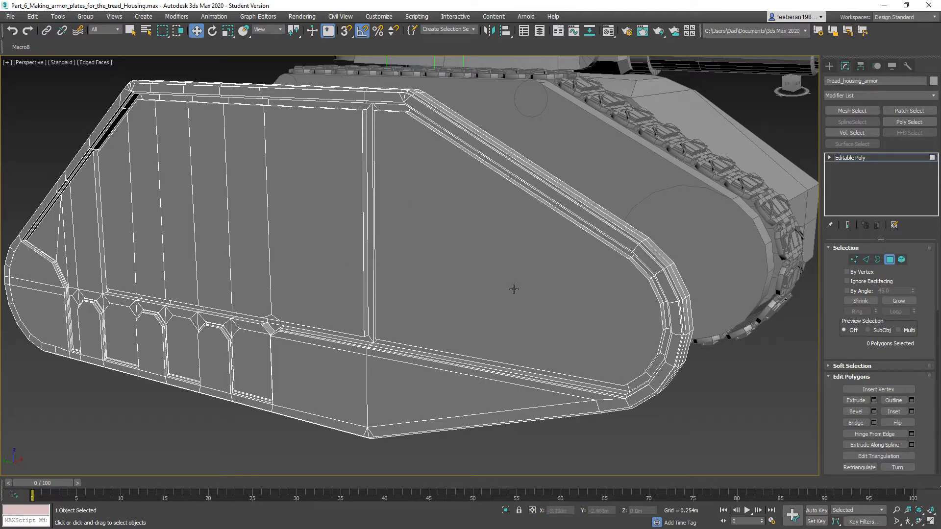
Draw a plane about 4.25 m long and 2.49 m wide beside the tread housing and name it Work_table.
{"action": "middle_click_drag", "start_coordinate": [523, 297], "coordinate": [512, 297], "text": "alt"}
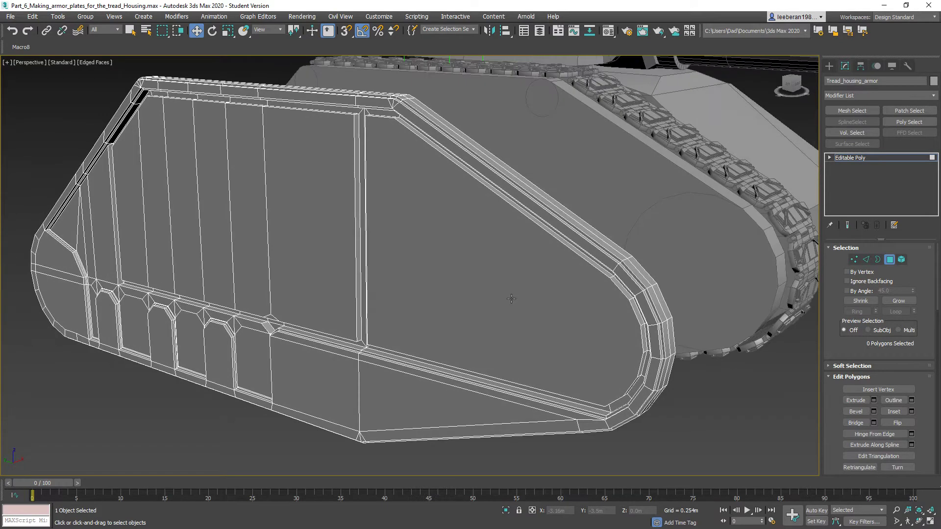
{"action": "left_click", "coordinate": [829, 66]}
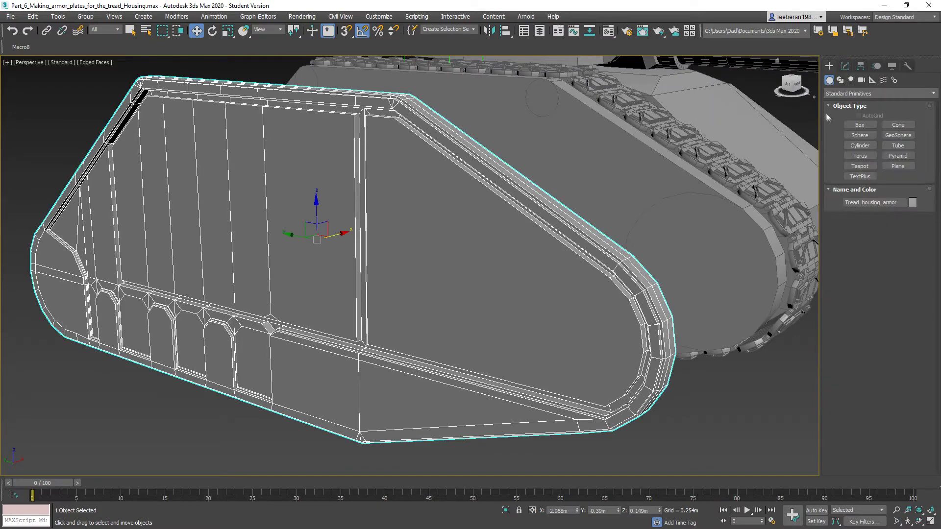
{"action": "left_click", "coordinate": [898, 166]}
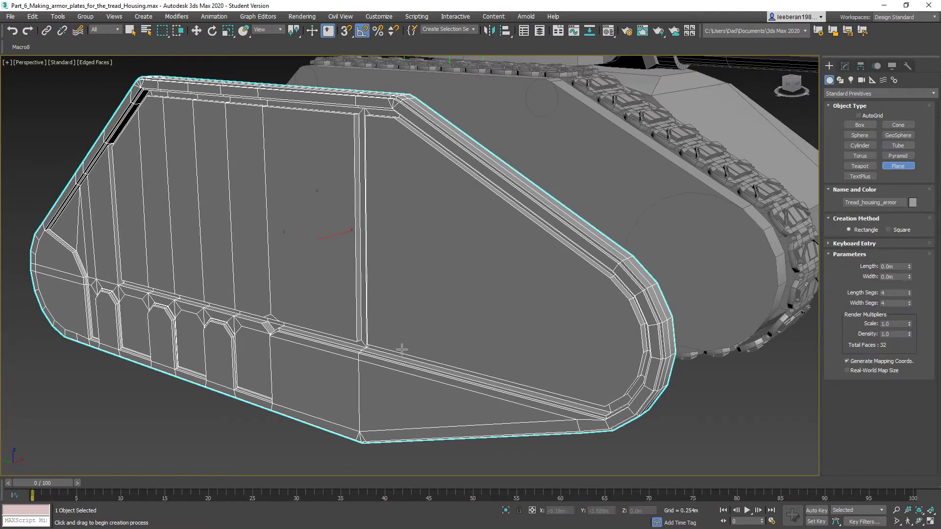
{"action": "scroll", "coordinate": [548, 241], "scroll_direction": "up", "scroll_amount": 3}
{"action": "middle_click_drag", "start_coordinate": [340, 386], "coordinate": [319, 406], "text": "alt"}
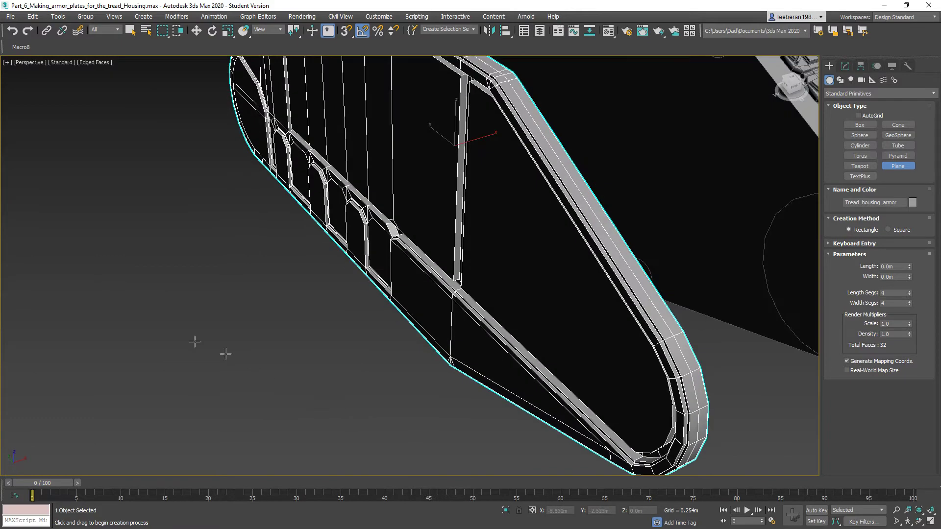
{"action": "left_click_drag", "start_coordinate": [51, 256], "coordinate": [455, 414]}
{"action": "middle_click_drag", "start_coordinate": [377, 390], "coordinate": [365, 320]}
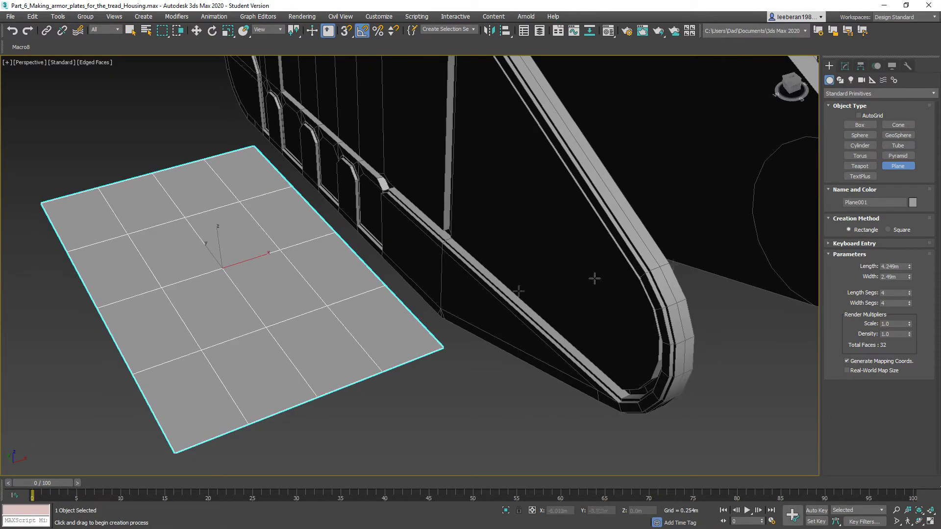
{"action": "left_click", "coordinate": [881, 201]}
{"action": "type", "text": "Work_table"}
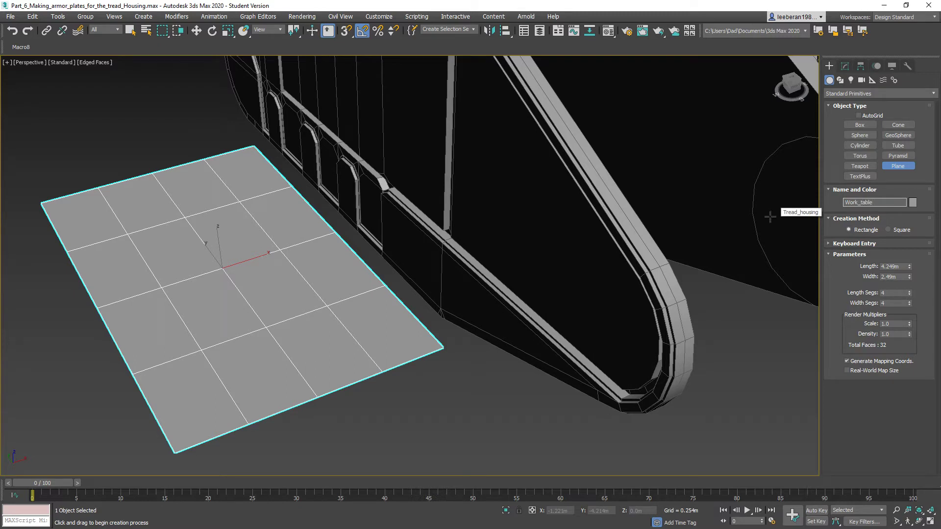
Set the Work_table plane to one length and one width segment and resize it to 5 m by 5 m.
{"action": "right_click", "coordinate": [910, 305]}
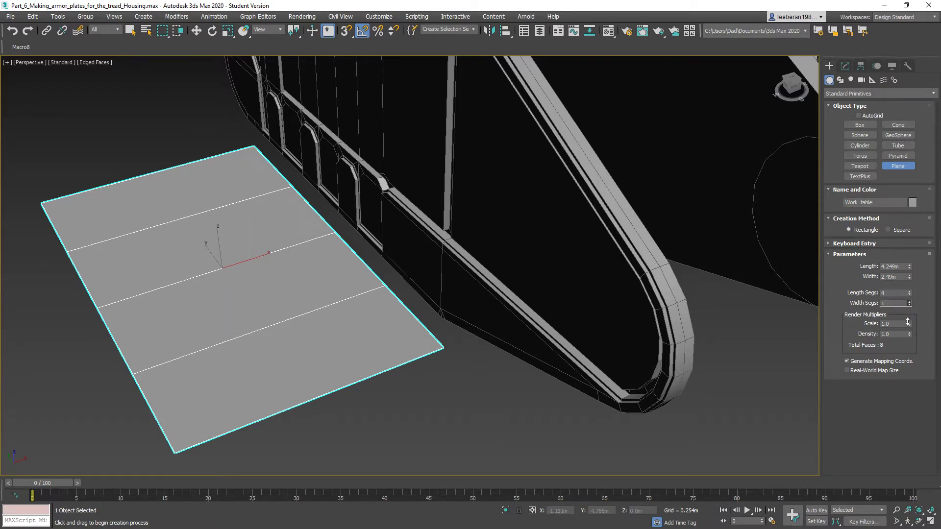
{"action": "right_click", "coordinate": [909, 294]}
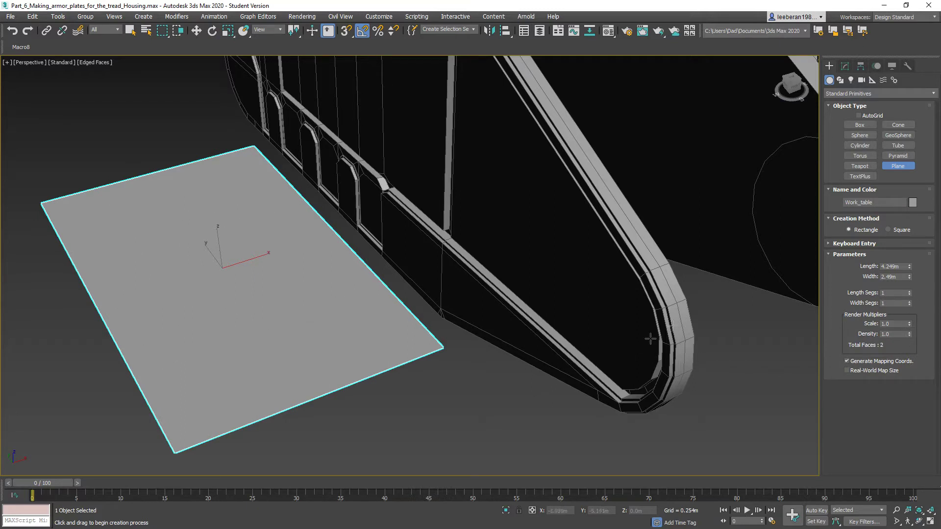
{"action": "double_click", "coordinate": [904, 268]}
{"action": "type", "text": "5"}
{"action": "key", "text": "Tab"}
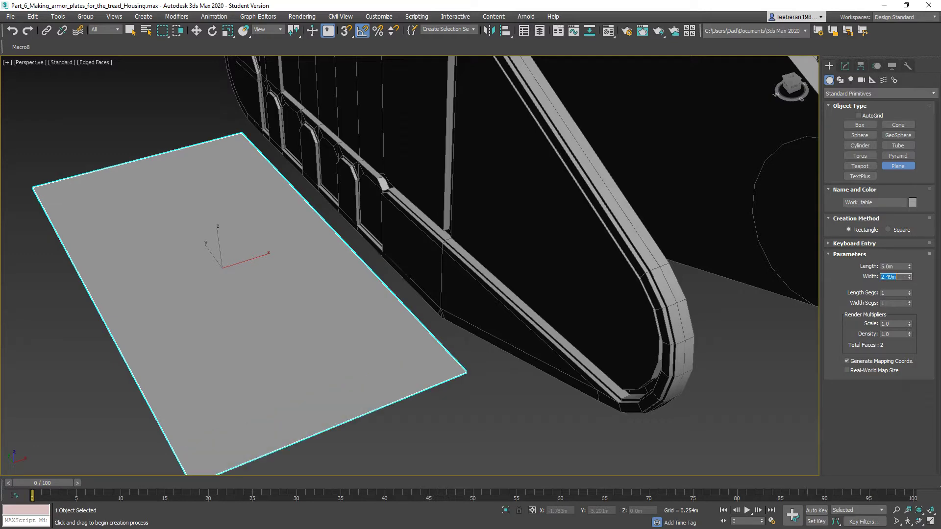
{"action": "type", "text": "5"}
{"action": "key", "text": "Tab"}
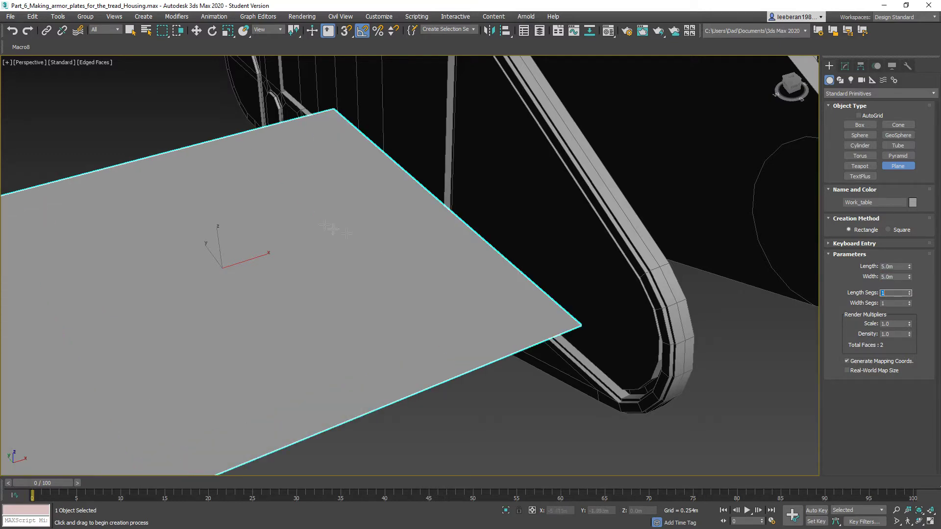
Move the Work_table plane along X, clear of the tread housing armor.
{"action": "scroll", "coordinate": [485, 206], "scroll_direction": "down", "scroll_amount": 5}
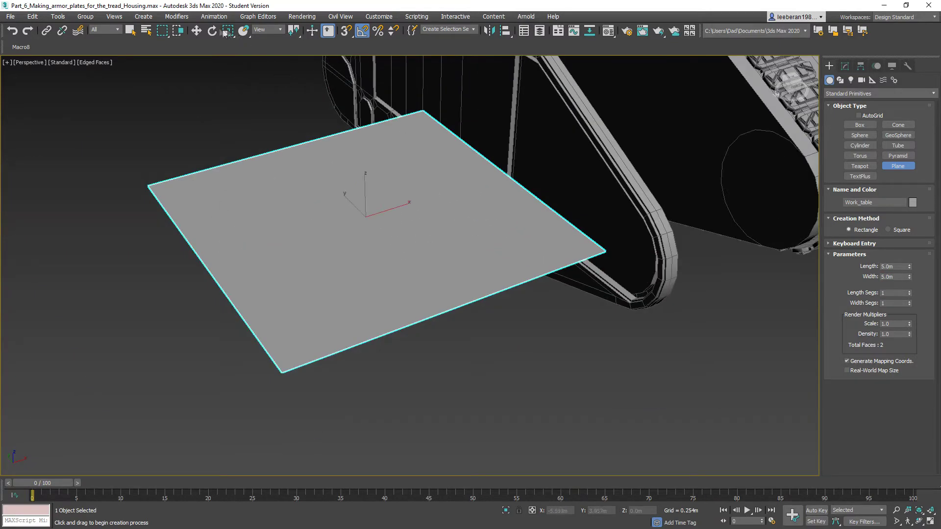
{"action": "left_click", "coordinate": [196, 31]}
{"action": "left_click_drag", "start_coordinate": [404, 208], "coordinate": [243, 259]}
{"action": "middle_click_drag", "start_coordinate": [284, 332], "coordinate": [426, 361]}
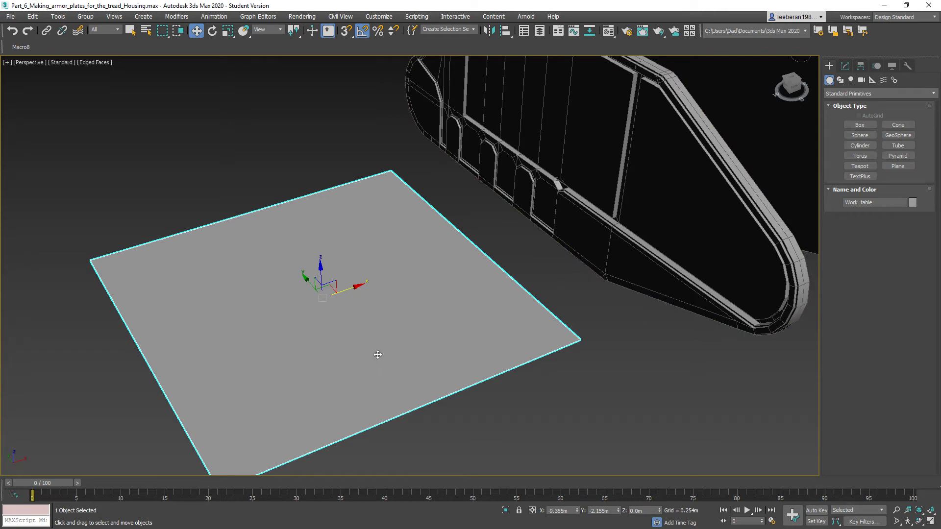
{"action": "middle_click_drag", "start_coordinate": [395, 376], "coordinate": [436, 348]}
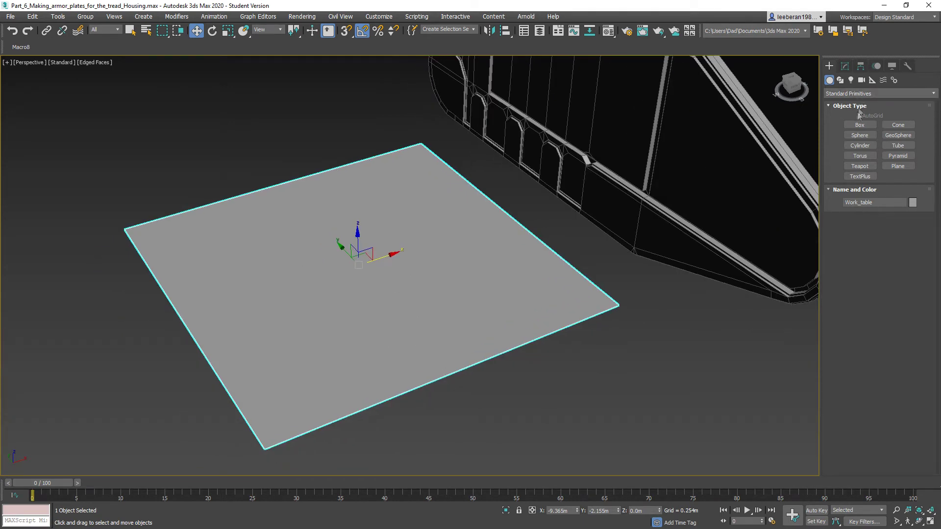
With AutoGrid on, draw a 12-segment sphere with hemisphere 0.5 and a radius of about 0.081 m near the work table's corner.
{"action": "left_click", "coordinate": [860, 145]}
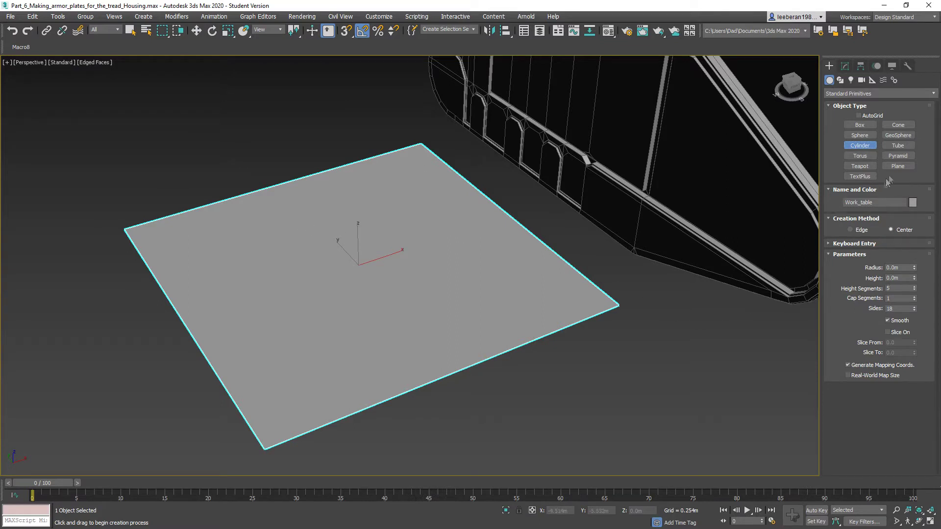
{"action": "left_click", "coordinate": [869, 136]}
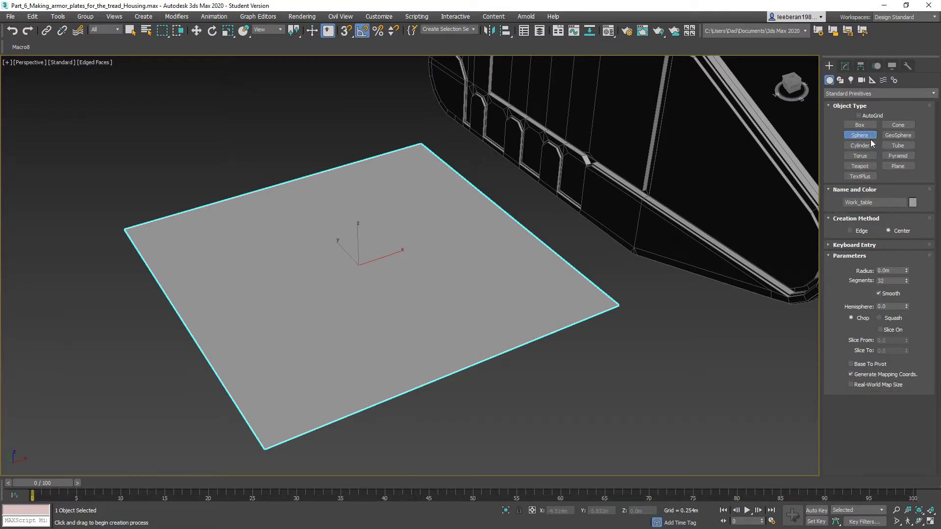
{"action": "double_click", "coordinate": [898, 282]}
{"action": "type", "text": "12"}
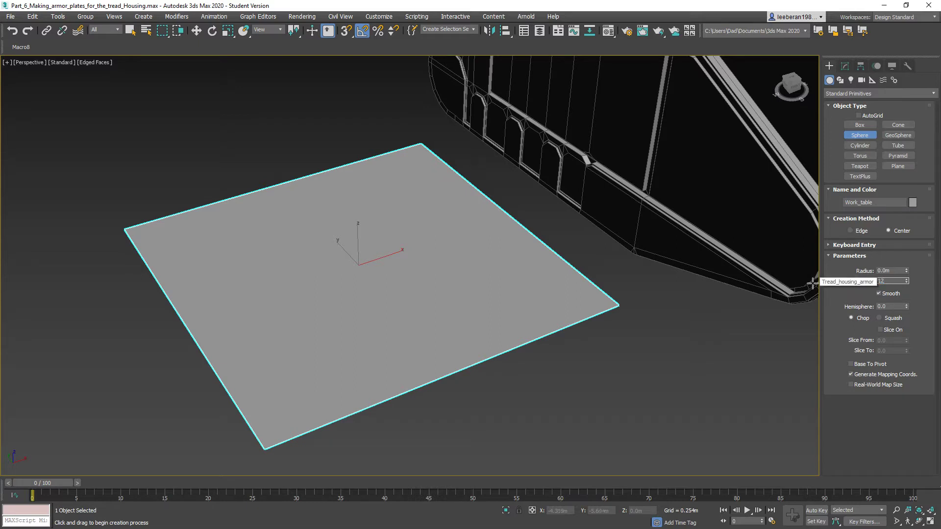
{"action": "left_click", "coordinate": [889, 306]}
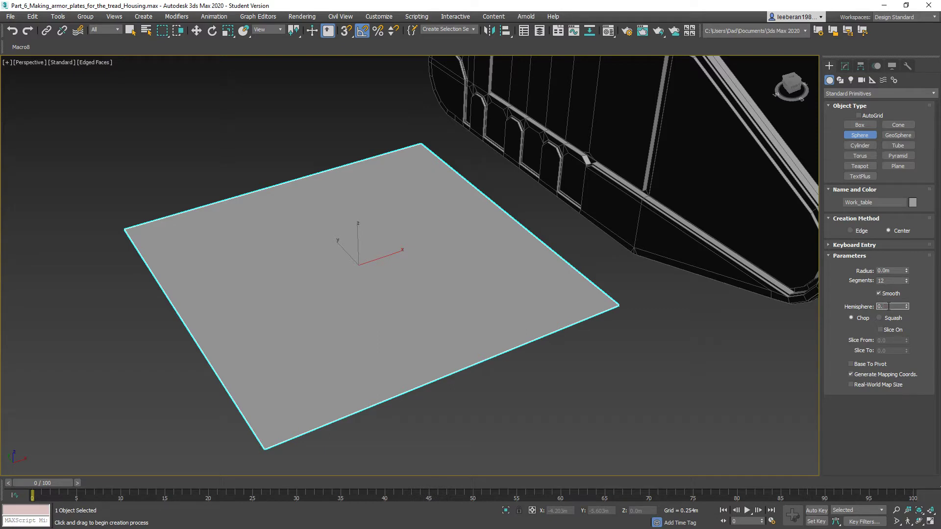
{"action": "type", "text": "0.5"}
{"action": "middle_click_drag", "start_coordinate": [304, 269], "coordinate": [464, 328]}
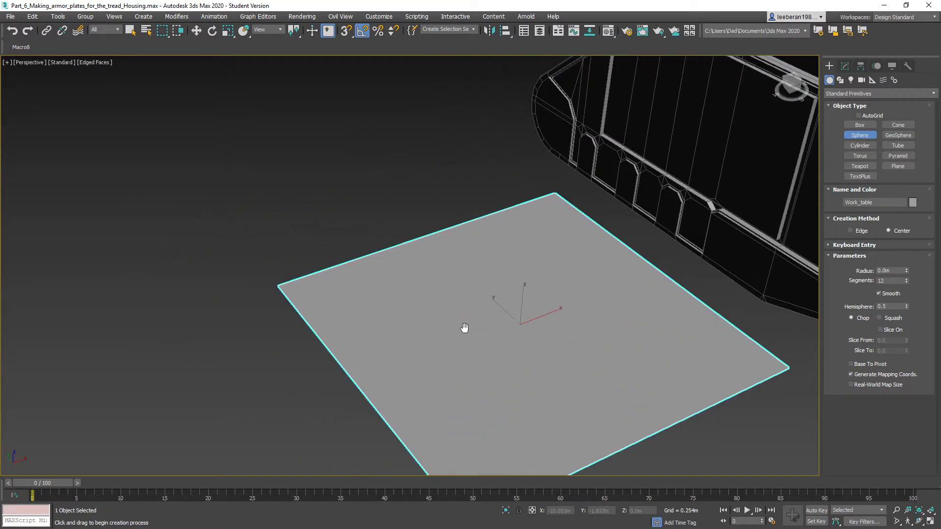
{"action": "scroll", "coordinate": [458, 316], "scroll_direction": "up", "scroll_amount": 4}
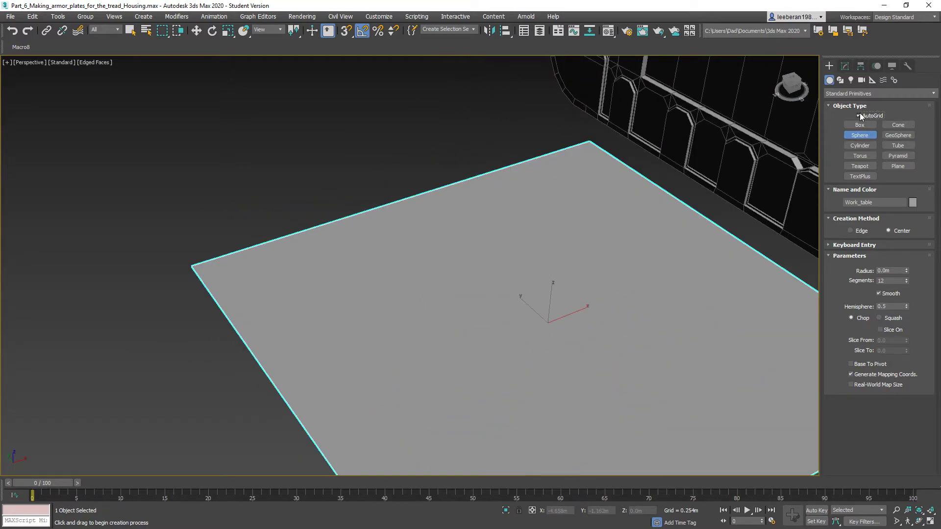
{"action": "left_click_drag", "start_coordinate": [271, 264], "coordinate": [274, 270]}
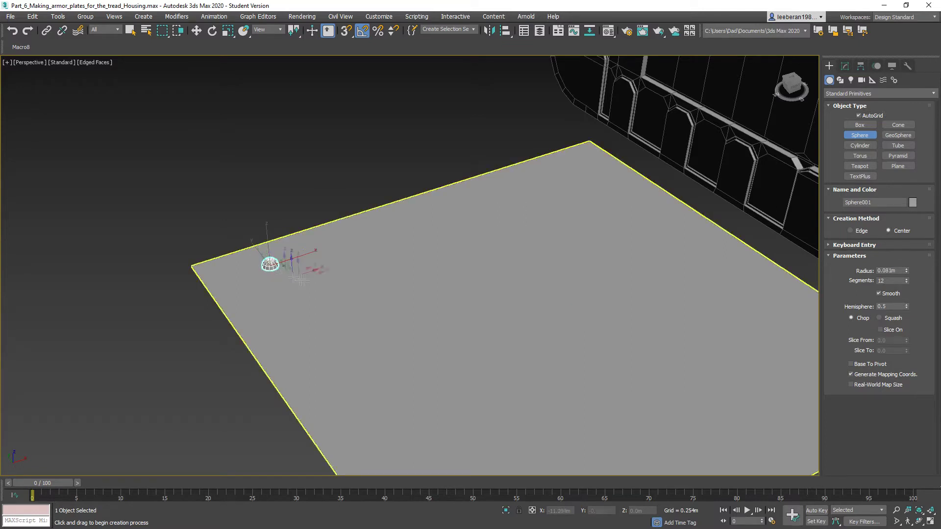
Convert the hemisphere on the work table to an Editable Poly.
{"action": "scroll", "coordinate": [297, 273], "scroll_direction": "up", "scroll_amount": 2}
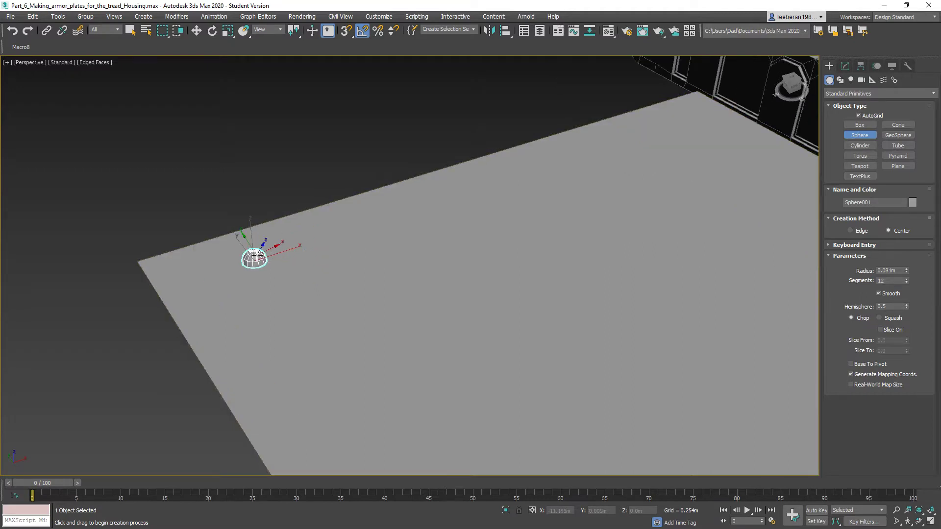
{"action": "key", "text": "w"}
{"action": "right_click", "coordinate": [270, 179]}
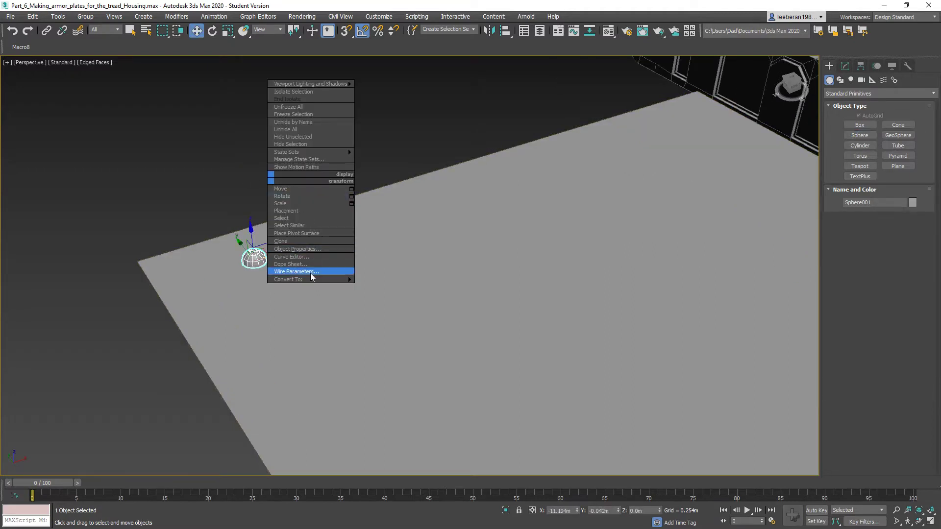
{"action": "mouse_move", "coordinate": [314, 279]}
{"action": "left_click", "coordinate": [370, 291]}
{"action": "middle_click_drag", "start_coordinate": [348, 273], "coordinate": [435, 297]}
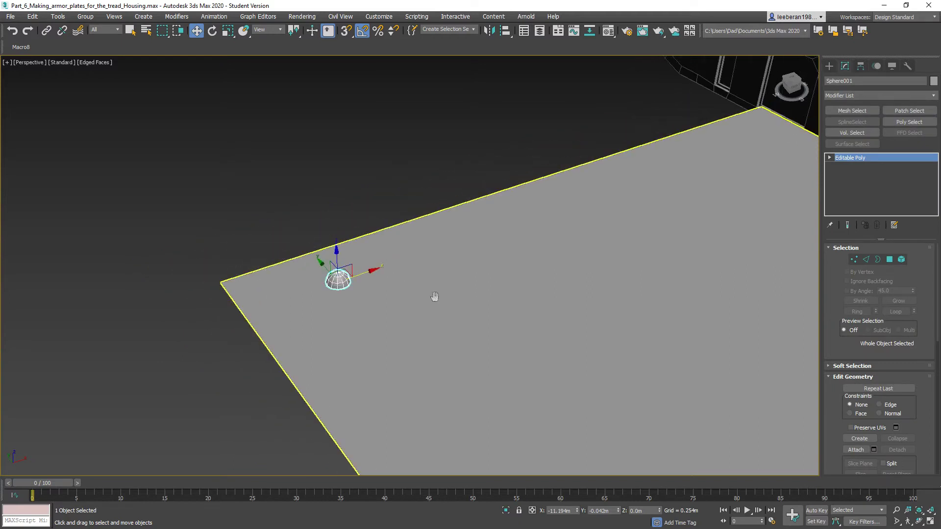
Delete the vertex at the top centre of the hemisphere together with its surrounding triangular faces.
{"action": "left_click", "coordinate": [858, 261]}
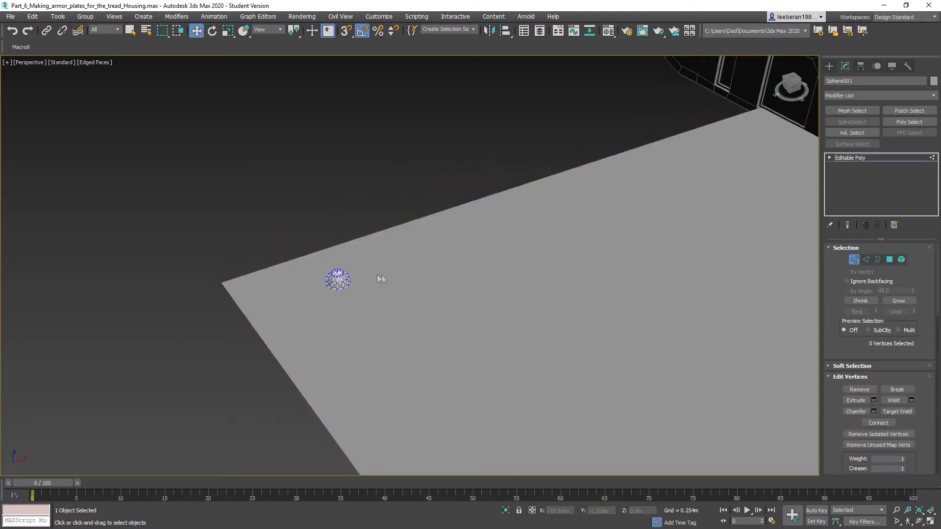
{"action": "left_click", "coordinate": [338, 271]}
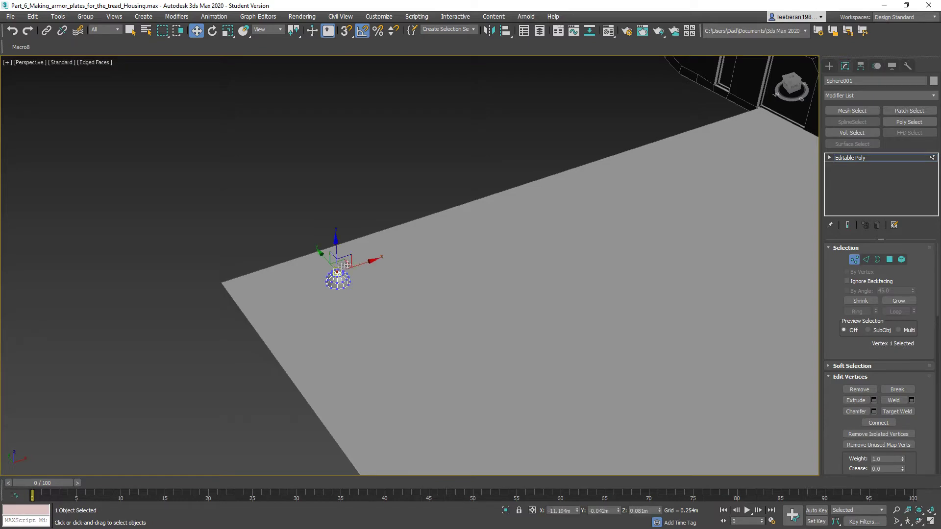
{"action": "key", "text": "z"}
{"action": "scroll", "coordinate": [429, 248], "scroll_direction": "down", "scroll_amount": 6}
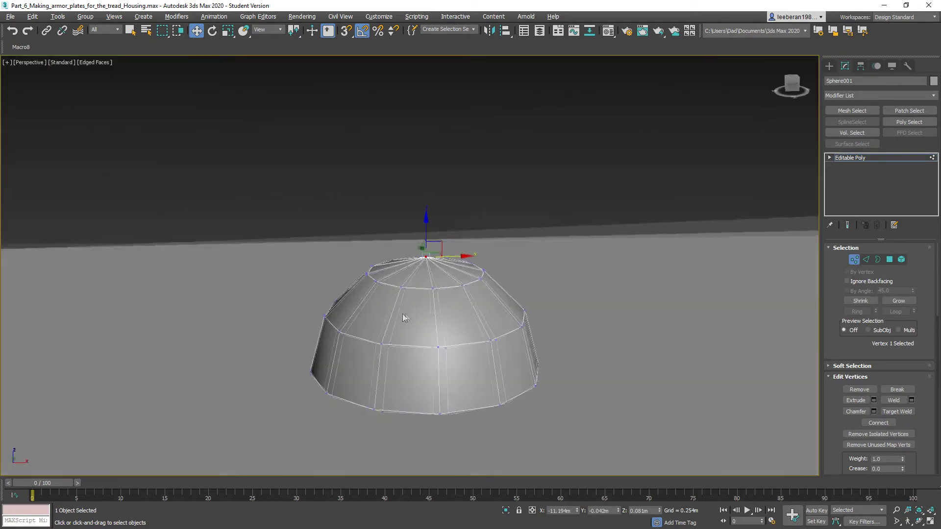
{"action": "middle_click_drag", "start_coordinate": [402, 318], "coordinate": [445, 341], "text": "alt"}
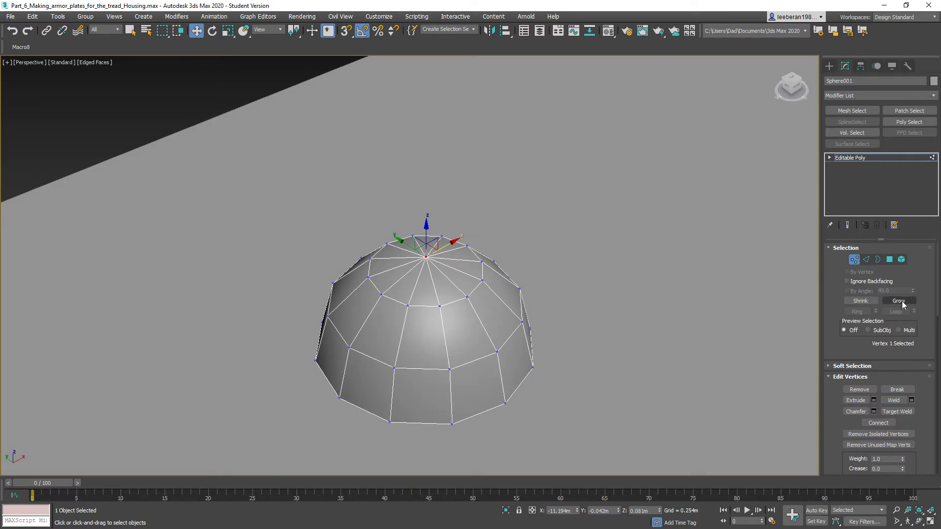
{"action": "left_click", "coordinate": [893, 390]}
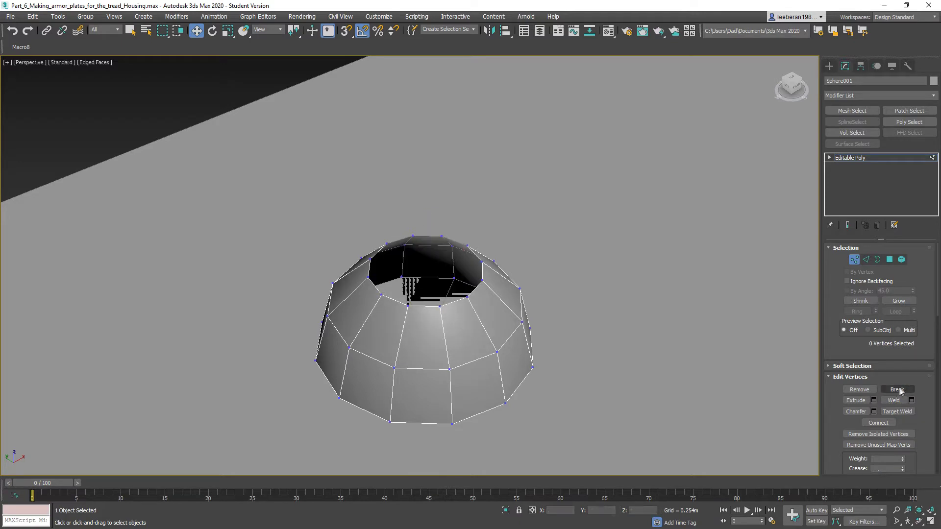
Delete the centre vertex of the hemisphere's base, seen through the open top, to remove the bottom faces.
{"action": "left_click", "coordinate": [879, 260]}
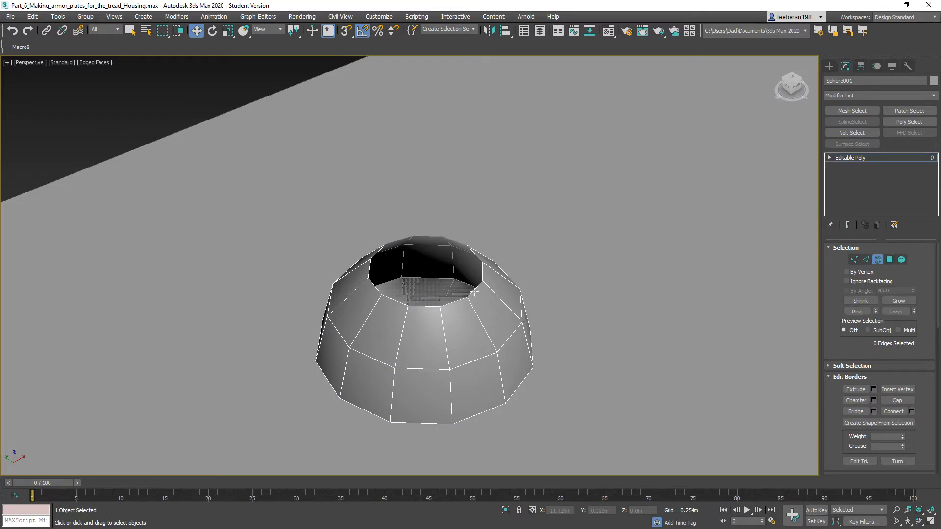
{"action": "middle_click_drag", "start_coordinate": [487, 311], "coordinate": [487, 365], "text": "alt"}
{"action": "left_click", "coordinate": [853, 260]}
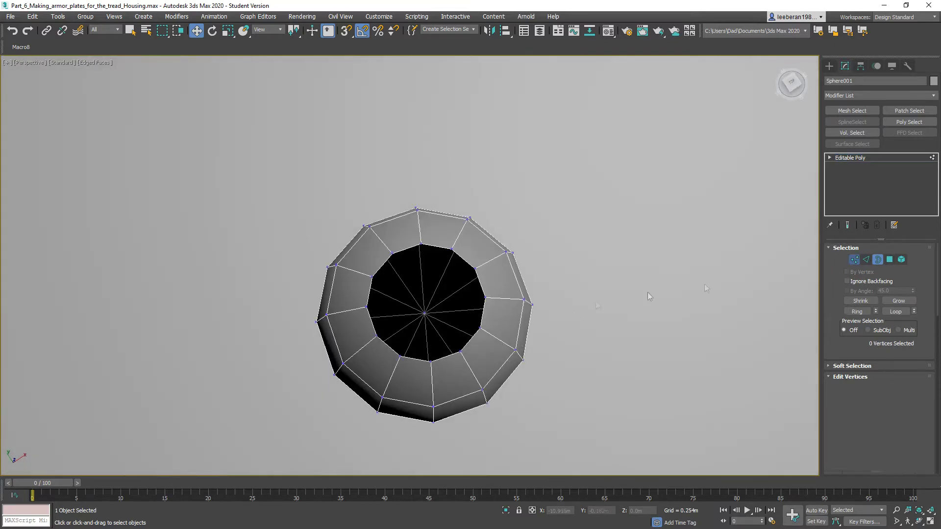
{"action": "left_click", "coordinate": [425, 313]}
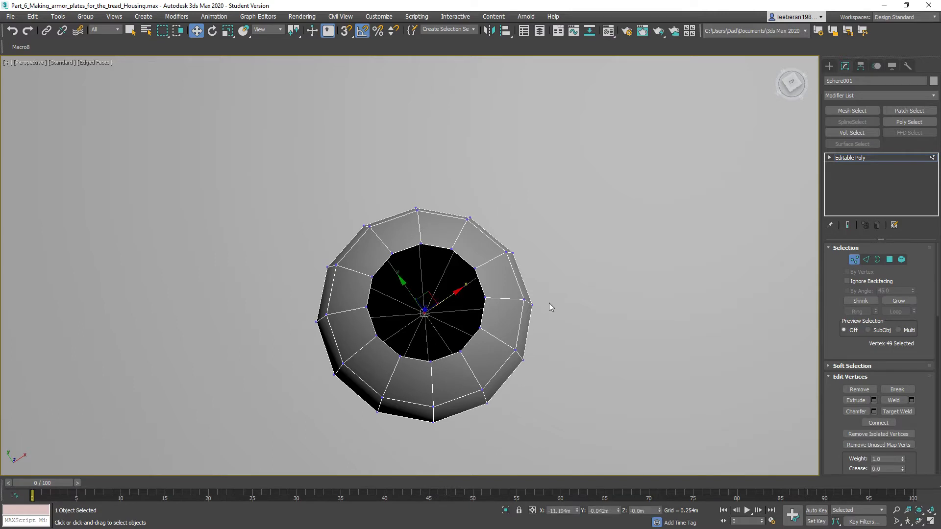
{"action": "key", "text": "Delete"}
Cap the open border at the hemisphere's top with a flat polygon and switch to edge selection.
{"action": "middle_click_drag", "start_coordinate": [427, 300], "coordinate": [467, 283], "text": "alt"}
{"action": "left_click", "coordinate": [877, 259]}
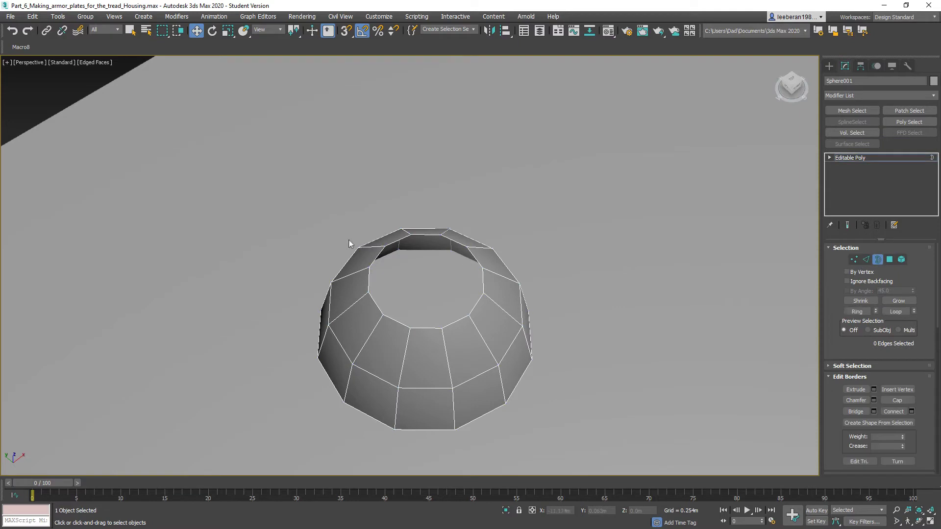
{"action": "left_click", "coordinate": [408, 236]}
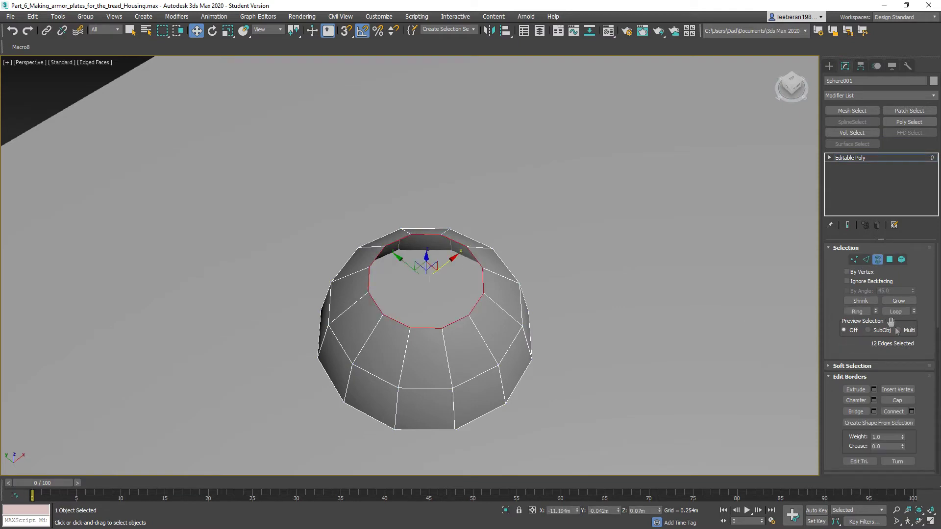
{"action": "left_click", "coordinate": [895, 403]}
{"action": "mouse_move", "coordinate": [592, 350]}
{"action": "middle_mouse_down", "text": "alt"}
{"action": "mouse_move", "coordinate": [573, 339]}
{"action": "mouse_move", "coordinate": [586, 334]}
{"action": "middle_mouse_up", "text": "alt"}
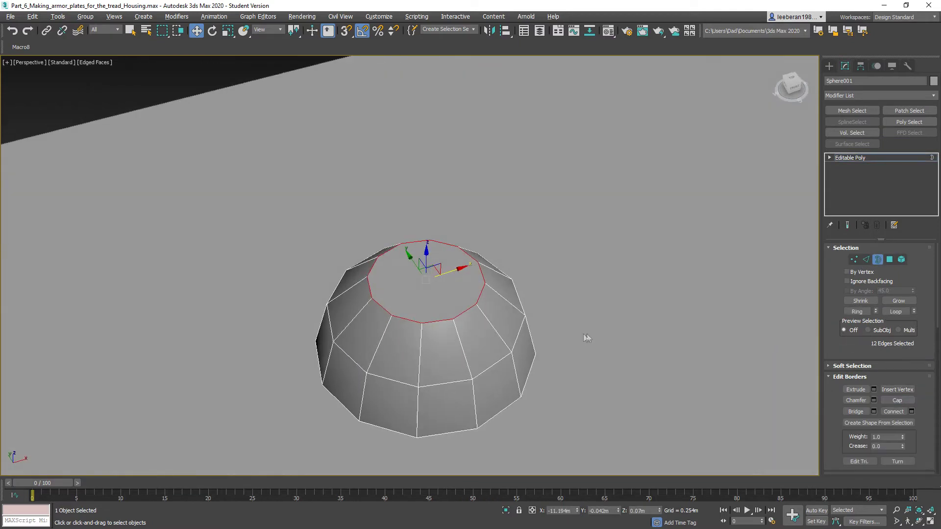
{"action": "left_click", "coordinate": [867, 259]}
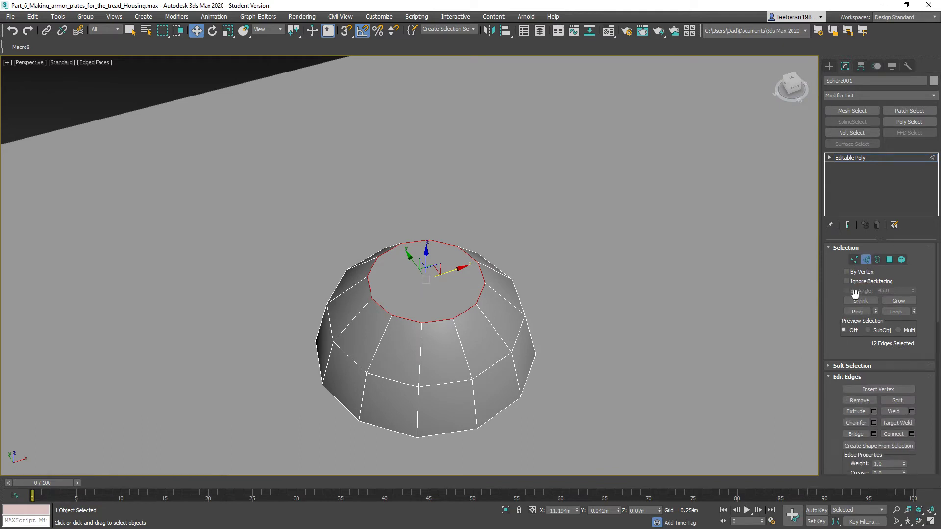
Chamfer the selected edge ring around the dome's flat top by 0.003 m with one segment.
{"action": "left_click", "coordinate": [874, 423]}
{"action": "left_click_drag", "start_coordinate": [417, 286], "coordinate": [417, 289]}
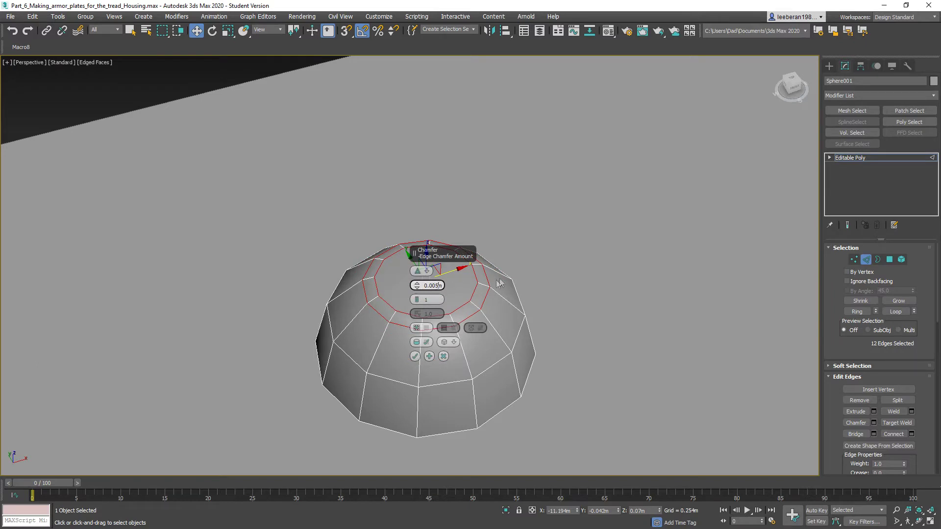
{"action": "type", "text": "0.003"}
{"action": "key", "text": "Return"}
{"action": "middle_click_drag", "start_coordinate": [501, 322], "coordinate": [493, 331], "text": "alt"}
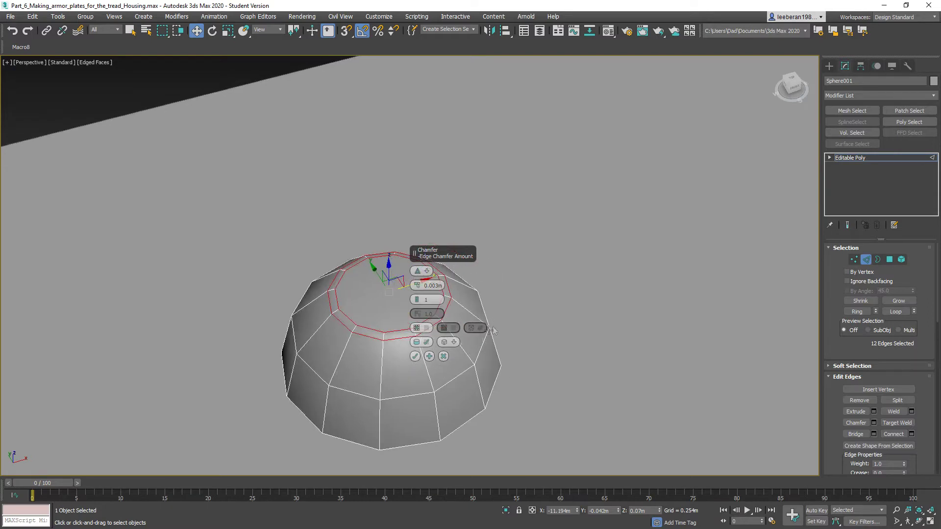
{"action": "left_click", "coordinate": [414, 356]}
{"action": "mouse_move", "coordinate": [412, 375]}
{"action": "middle_mouse_down", "text": "alt"}
{"action": "mouse_move", "coordinate": [377, 369]}
{"action": "mouse_move", "coordinate": [373, 310]}
{"action": "mouse_move", "coordinate": [409, 372]}
{"action": "middle_mouse_up", "text": "alt"}
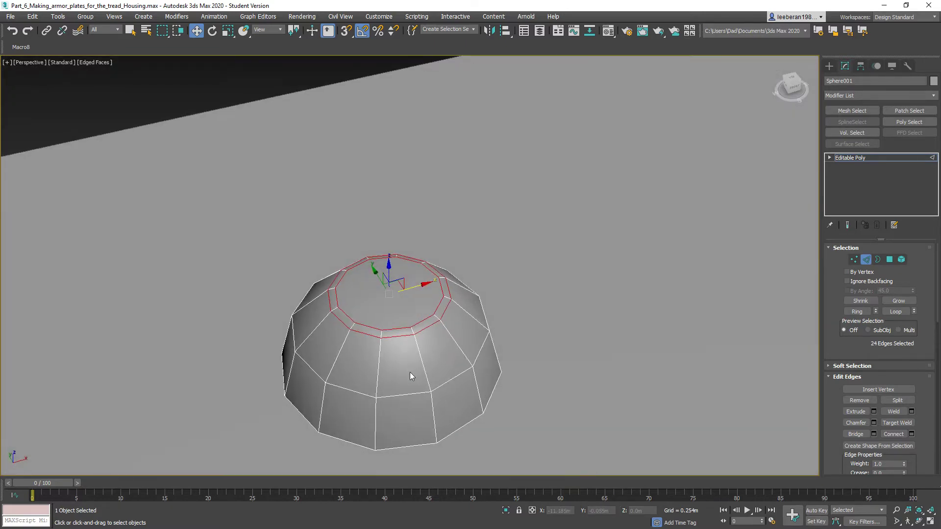
Rename the dome object as Rivet001.
{"action": "scroll", "coordinate": [403, 376], "scroll_direction": "down", "scroll_amount": 2}
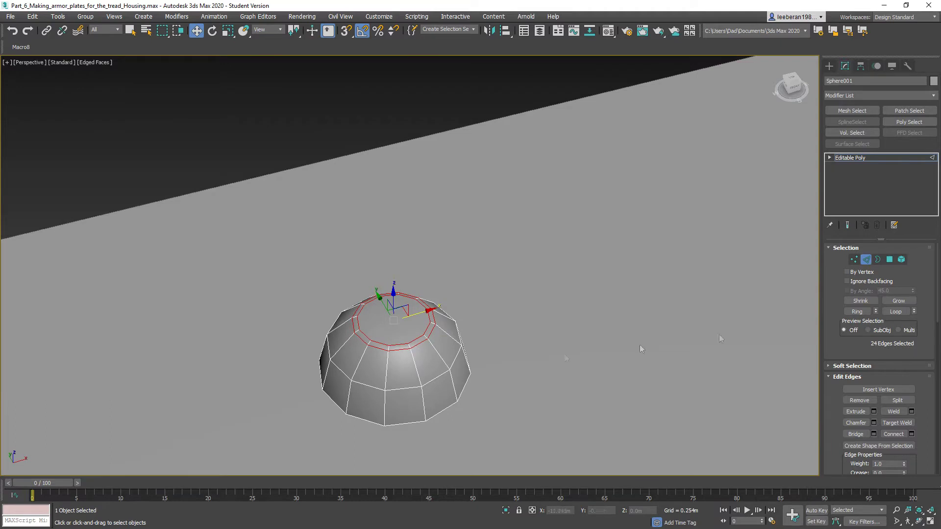
{"action": "left_click", "coordinate": [863, 80]}
{"action": "type", "text": "Rivet001"}
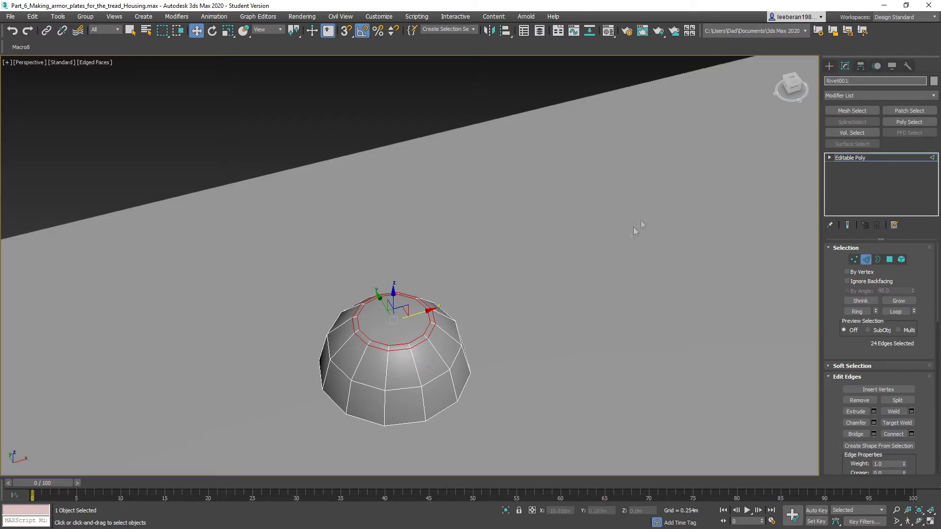
Leave edge selection and place one instance of the rivet on the tread housing's side beside the vertical strip, using Select and Place.
{"action": "scroll", "coordinate": [563, 226], "scroll_direction": "down", "scroll_amount": 8}
{"action": "middle_click_drag", "start_coordinate": [650, 313], "coordinate": [362, 339]}
{"action": "scroll", "coordinate": [468, 339], "scroll_direction": "down", "scroll_amount": 5}
{"action": "middle_click_drag", "start_coordinate": [605, 330], "coordinate": [499, 244]}
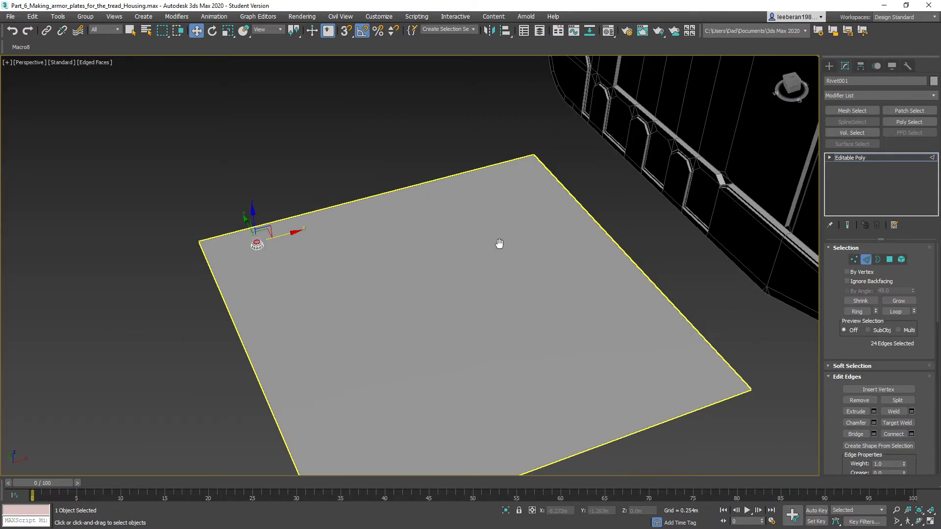
{"action": "middle_click_drag", "start_coordinate": [588, 251], "coordinate": [474, 306]}
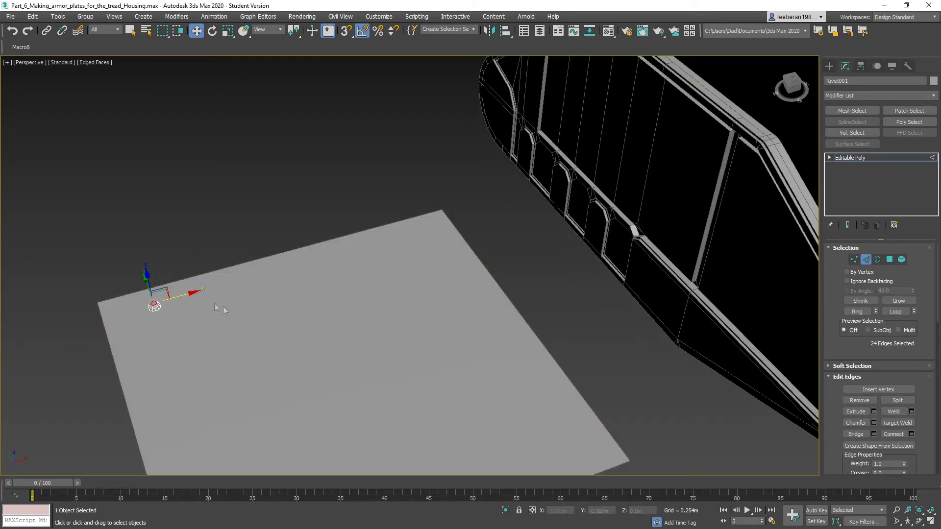
{"action": "left_click", "coordinate": [130, 30]}
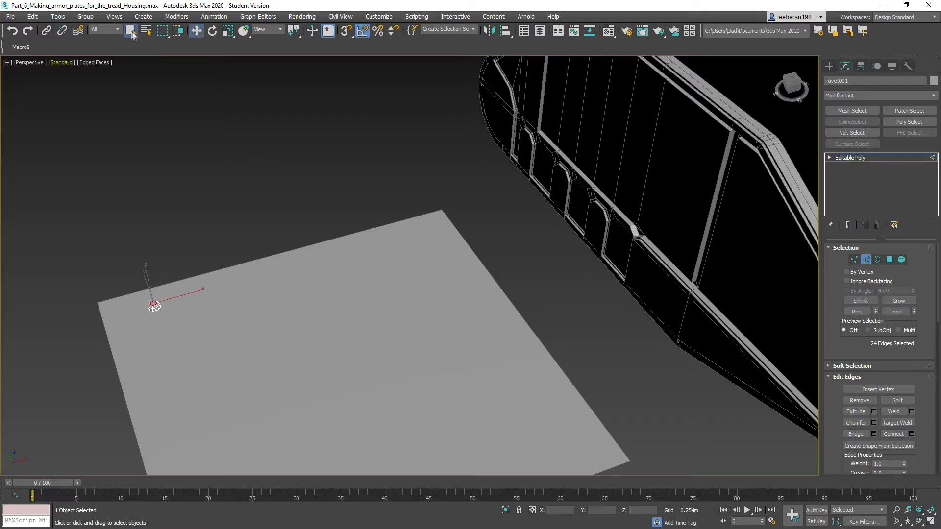
{"action": "left_click", "coordinate": [243, 31]}
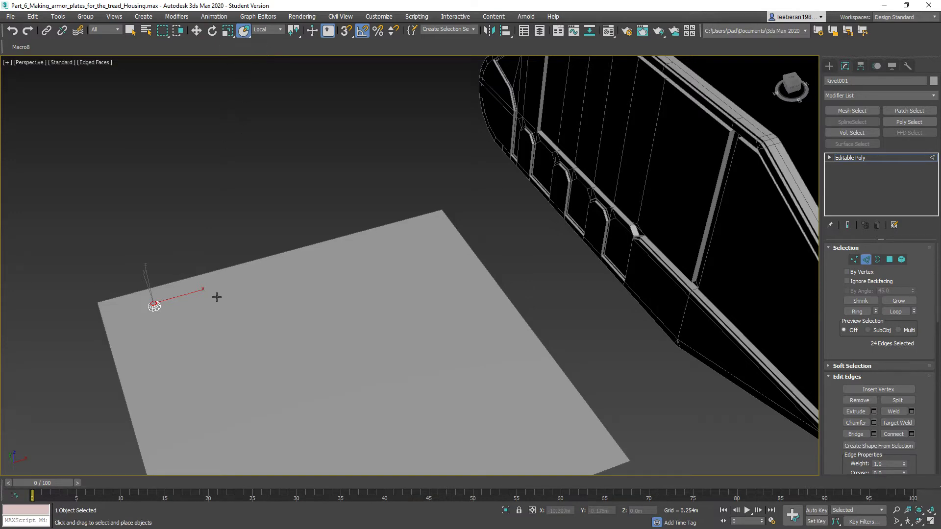
{"action": "middle_click_drag", "start_coordinate": [410, 305], "coordinate": [274, 353], "text": "alt"}
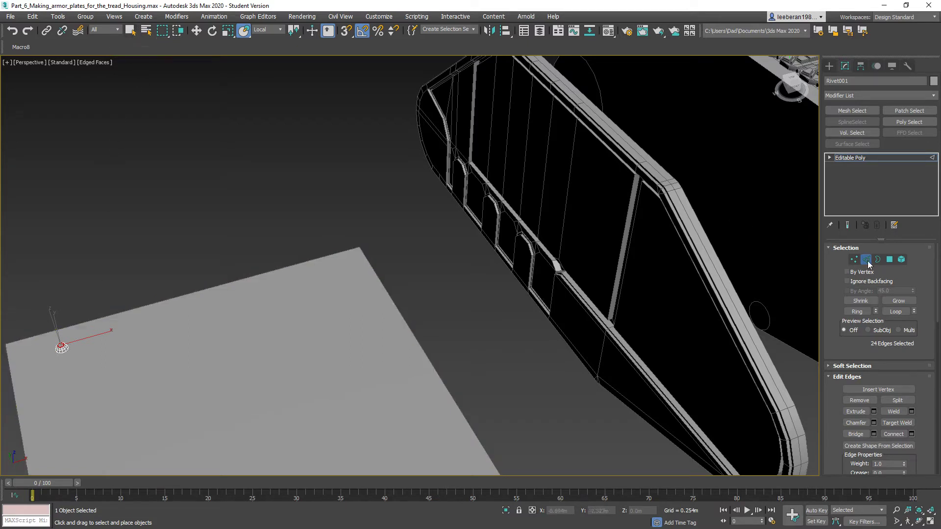
{"action": "left_click", "coordinate": [866, 260]}
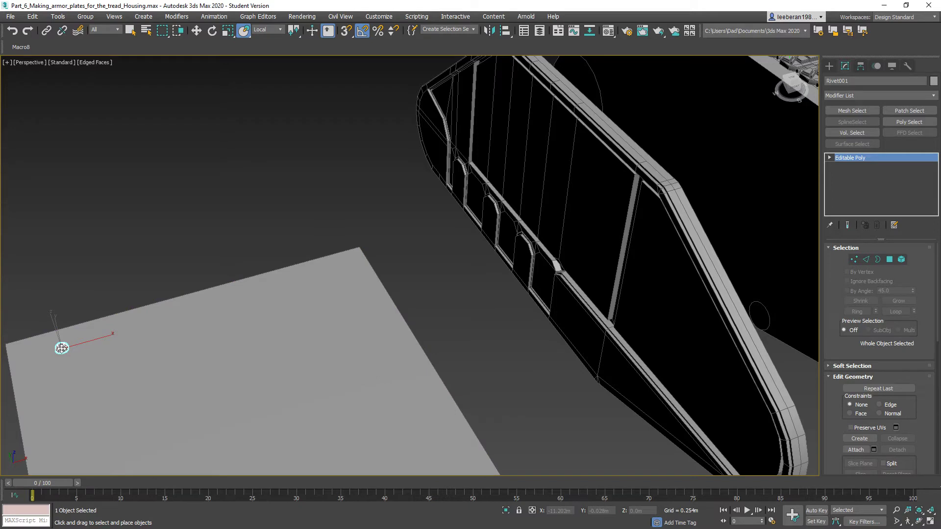
{"action": "mouse_move", "coordinate": [62, 348]}
{"action": "left_mouse_down", "text": "shift"}
{"action": "mouse_move", "coordinate": [462, 342]}
{"action": "mouse_move", "coordinate": [537, 355]}
{"action": "mouse_move", "coordinate": [603, 301]}
{"action": "left_mouse_up", "text": "shift"}
{"action": "left_click", "coordinate": [435, 249]}
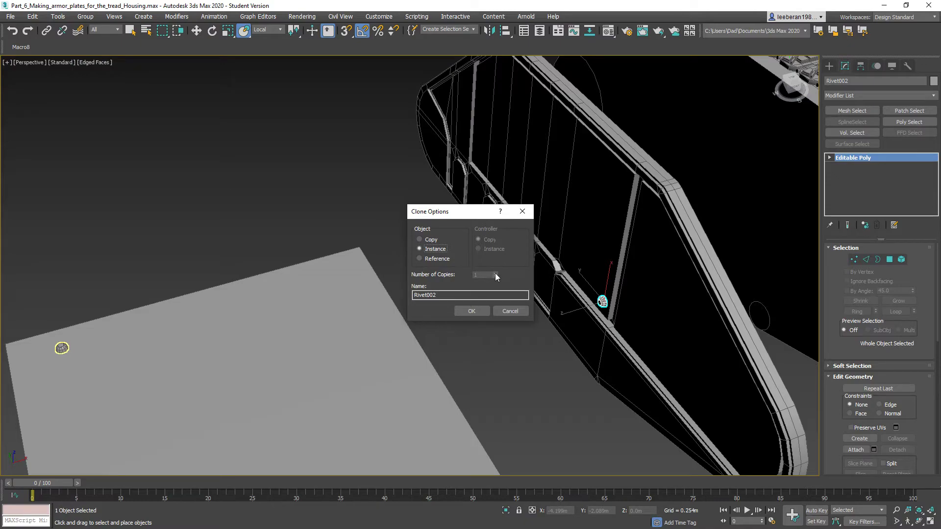
{"action": "left_click", "coordinate": [466, 311]}
Clone the placed rivet upward along Z as five evenly spaced instances, forming a vertical row beside the strip.
{"action": "middle_click_drag", "start_coordinate": [480, 349], "coordinate": [463, 368], "text": "alt"}
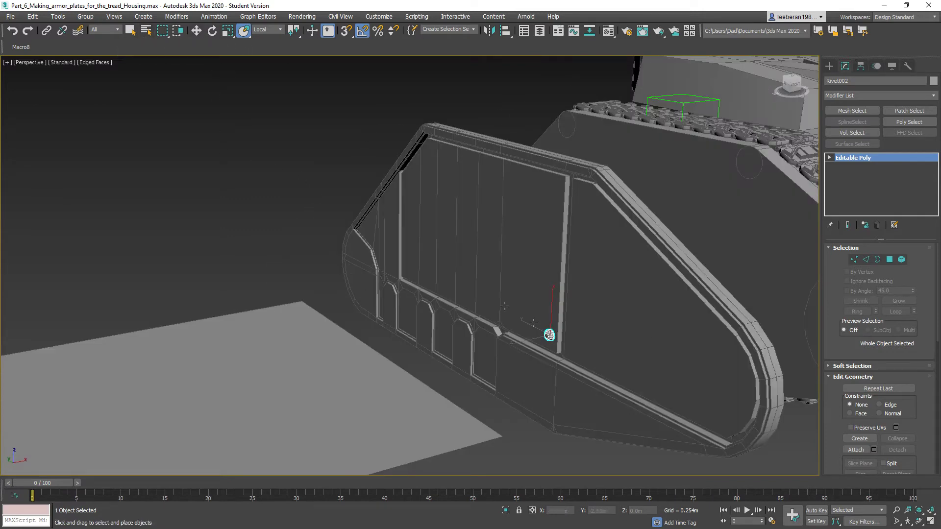
{"action": "left_click", "coordinate": [196, 30]}
{"action": "left_click_drag", "start_coordinate": [551, 299], "coordinate": [549, 281], "text": "shift"}
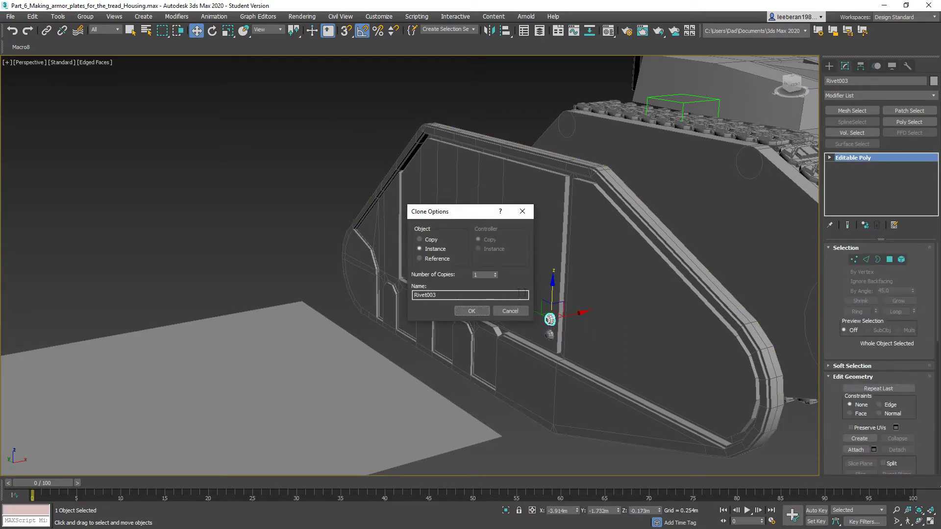
{"action": "left_click", "coordinate": [496, 273]}
{"action": "left_click", "coordinate": [496, 273]}
{"action": "left_click", "coordinate": [495, 274]}
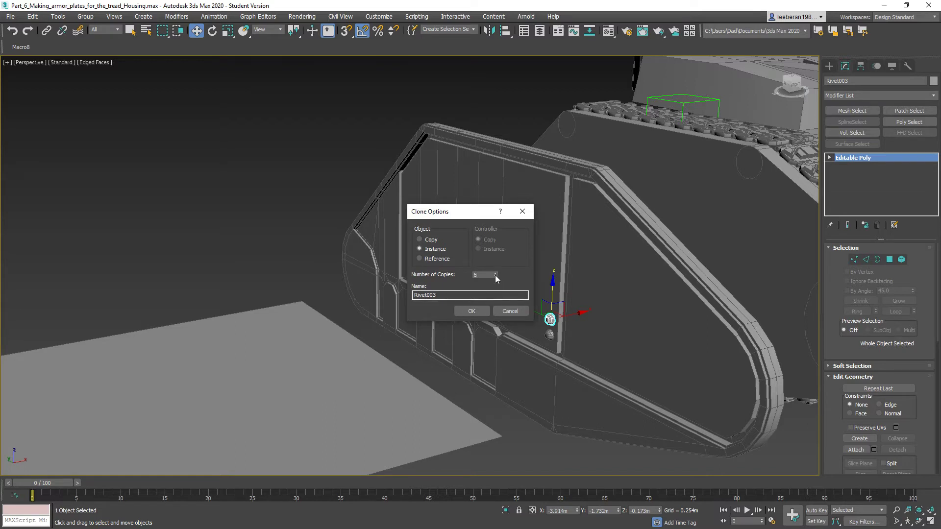
{"action": "left_click", "coordinate": [471, 311]}
Delete all six trial rivets from the side of the tread housing.
{"action": "middle_click_drag", "start_coordinate": [475, 348], "coordinate": [487, 344], "text": "alt"}
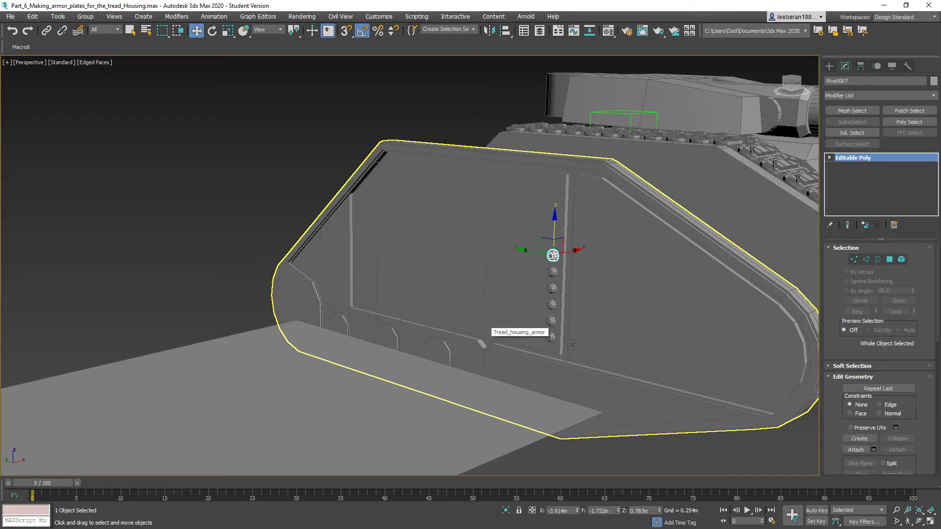
{"action": "left_click", "coordinate": [553, 271], "text": "ctrl"}
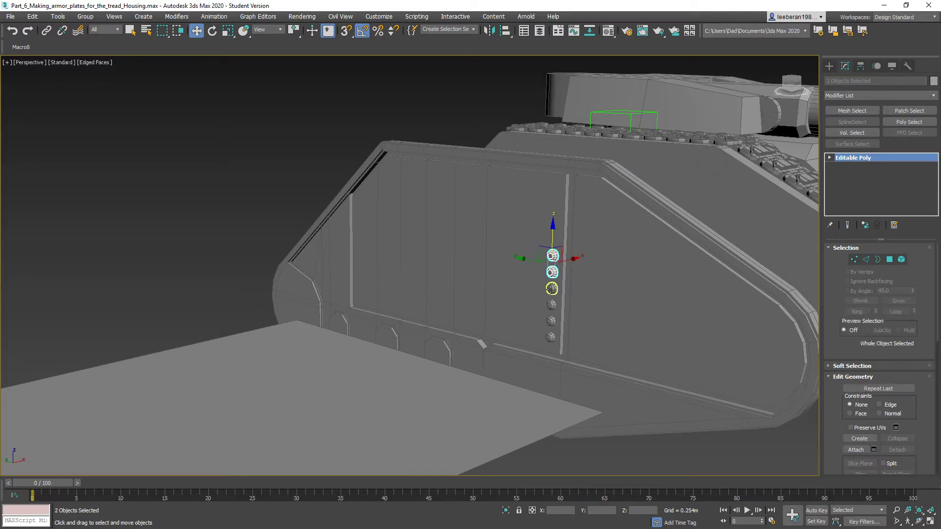
{"action": "left_click", "coordinate": [552, 289], "text": "ctrl"}
{"action": "left_click", "coordinate": [550, 304], "text": "ctrl"}
{"action": "left_click", "coordinate": [550, 321], "text": "ctrl"}
{"action": "left_click", "coordinate": [550, 337], "text": "ctrl"}
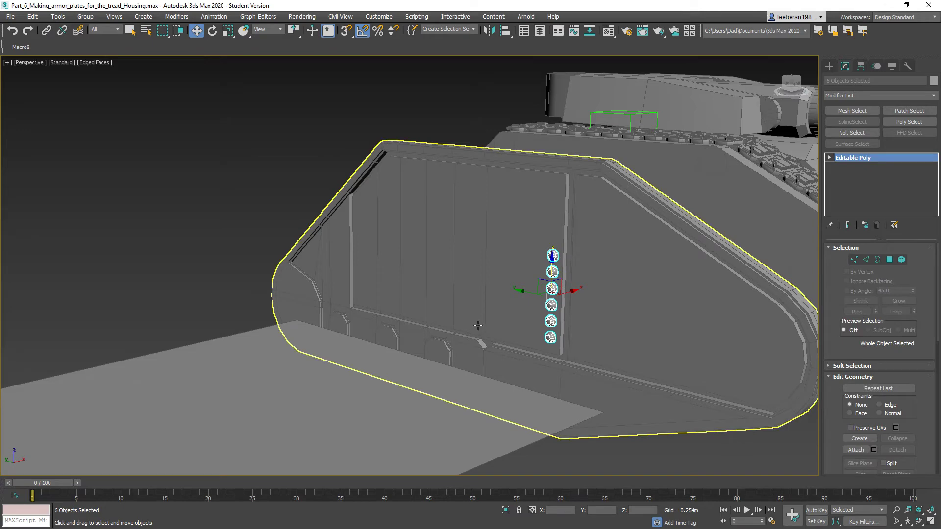
{"action": "key", "text": "Delete"}
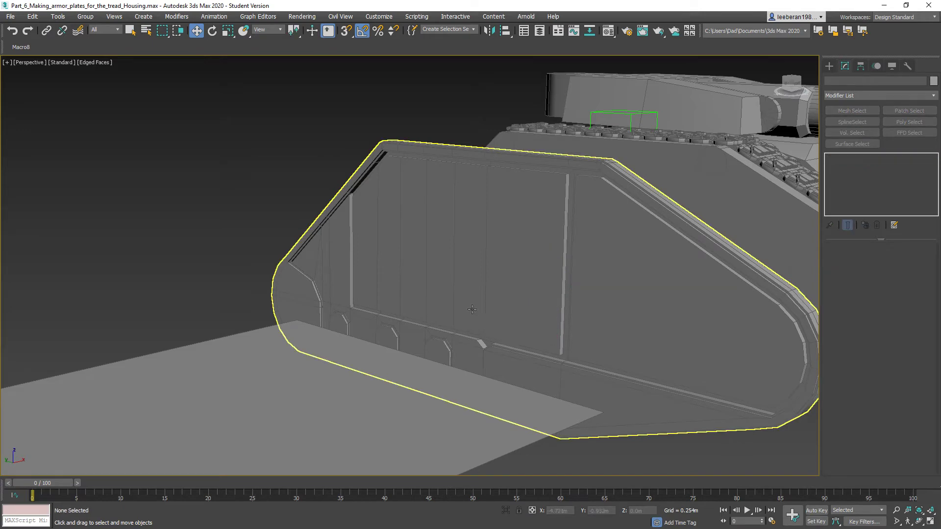
Create a cylinder beside the rivet on the work table, about 0.19 m in radius and 0.044 m high, with one height segment.
{"action": "middle_click_drag", "start_coordinate": [269, 394], "coordinate": [304, 417], "text": "alt"}
{"action": "middle_click_drag", "start_coordinate": [322, 460], "coordinate": [311, 193], "text": "alt"}
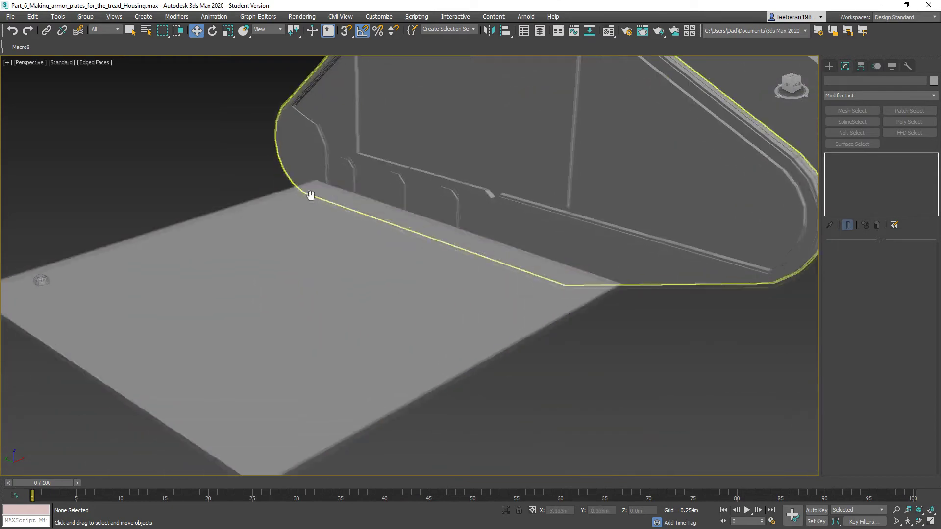
{"action": "left_click", "coordinate": [208, 295]}
{"action": "middle_click_drag", "start_coordinate": [387, 367], "coordinate": [370, 384], "text": "alt"}
{"action": "middle_click_drag", "start_coordinate": [325, 321], "coordinate": [483, 346]}
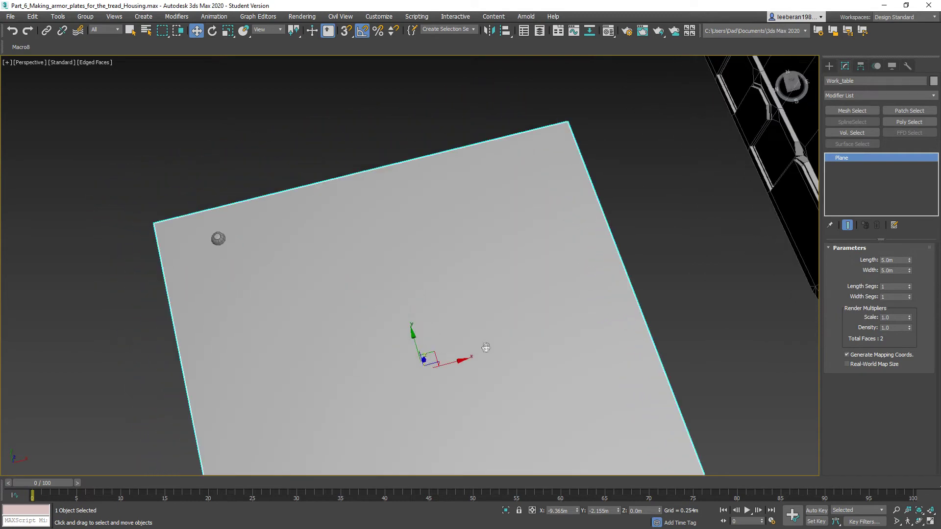
{"action": "mouse_move", "coordinate": [393, 311]}
{"action": "middle_mouse_down", "text": "alt"}
{"action": "mouse_move", "coordinate": [374, 318]}
{"action": "mouse_move", "coordinate": [382, 323]}
{"action": "middle_mouse_up", "text": "alt"}
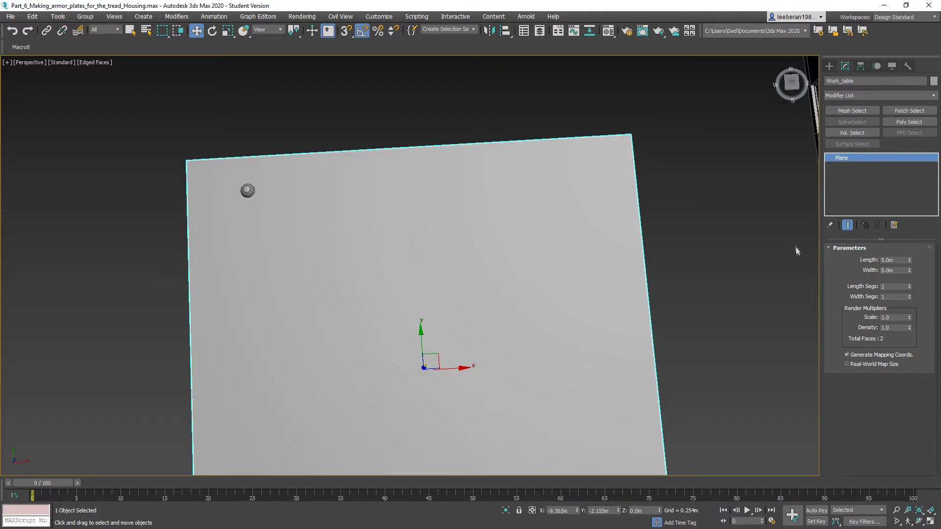
{"action": "left_click", "coordinate": [830, 65]}
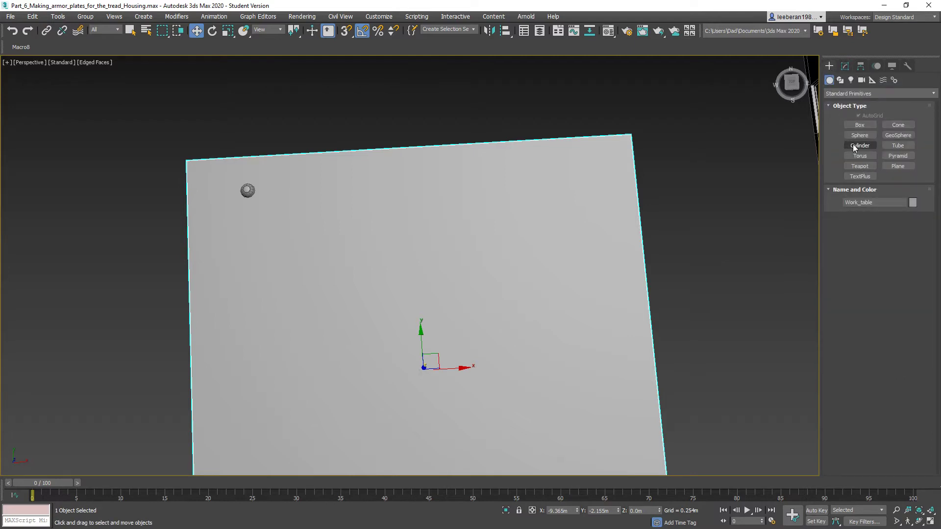
{"action": "left_click", "coordinate": [855, 147]}
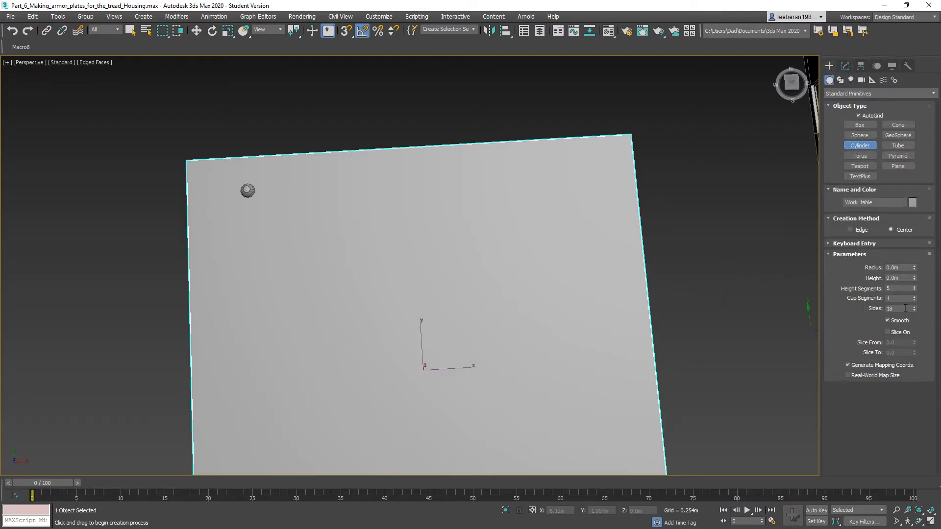
{"action": "right_click", "coordinate": [914, 290]}
{"action": "left_click_drag", "start_coordinate": [285, 181], "coordinate": [296, 192]}
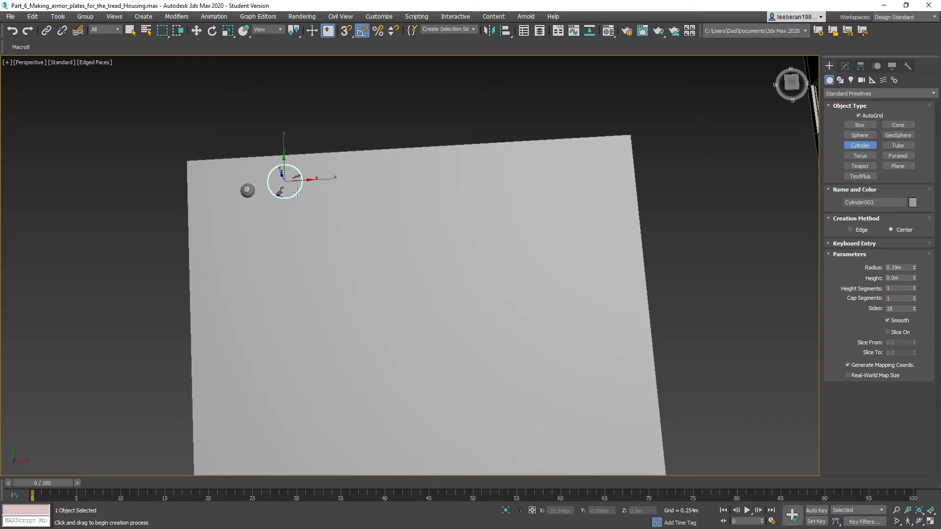
{"action": "left_click", "coordinate": [297, 191]}
End cylinder creation and convert the new cylinder to an Editable Poly.
{"action": "mouse_move", "coordinate": [330, 219]}
{"action": "middle_mouse_down", "text": "alt"}
{"action": "mouse_move", "coordinate": [330, 194]}
{"action": "mouse_move", "coordinate": [325, 217]}
{"action": "middle_mouse_up", "text": "alt"}
{"action": "scroll", "coordinate": [325, 217], "scroll_direction": "up", "scroll_amount": 2}
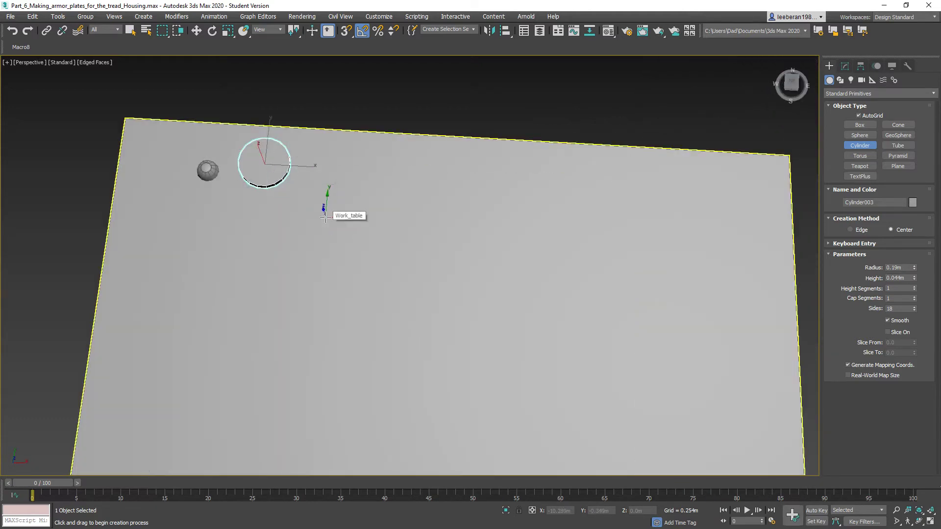
{"action": "scroll", "coordinate": [388, 255], "scroll_direction": "down", "scroll_amount": 3}
{"action": "scroll", "coordinate": [378, 252], "scroll_direction": "up", "scroll_amount": 2}
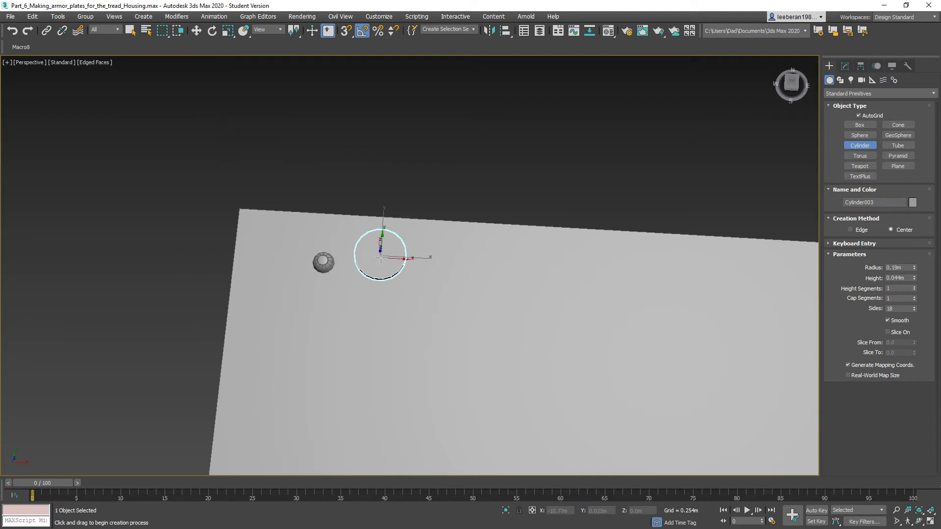
{"action": "right_click", "coordinate": [379, 261]}
{"action": "right_click", "coordinate": [385, 260]}
{"action": "mouse_move", "coordinate": [421, 361]}
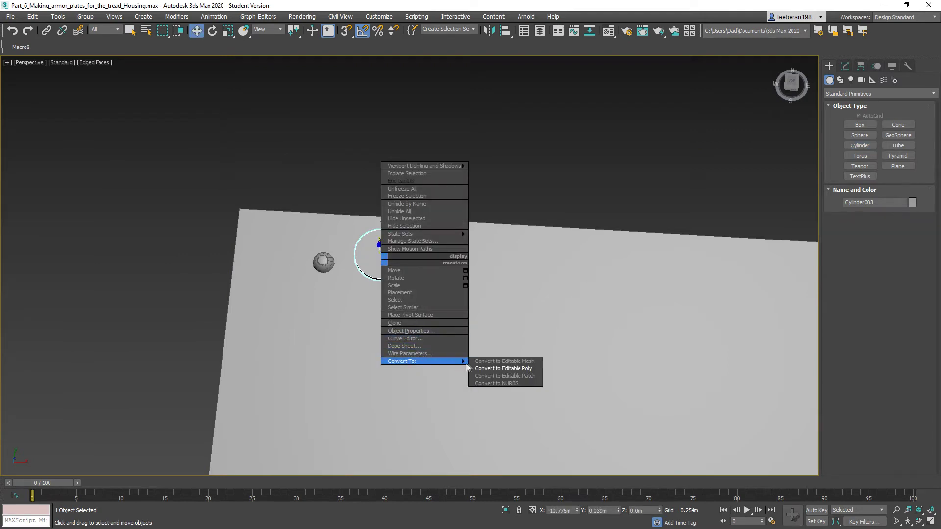
{"action": "left_click", "coordinate": [485, 369]}
Delete the cylinder's hidden bottom polygon by growing the selection from the top polygon and inverting it.
{"action": "middle_click_drag", "start_coordinate": [398, 287], "coordinate": [416, 286], "text": "alt"}
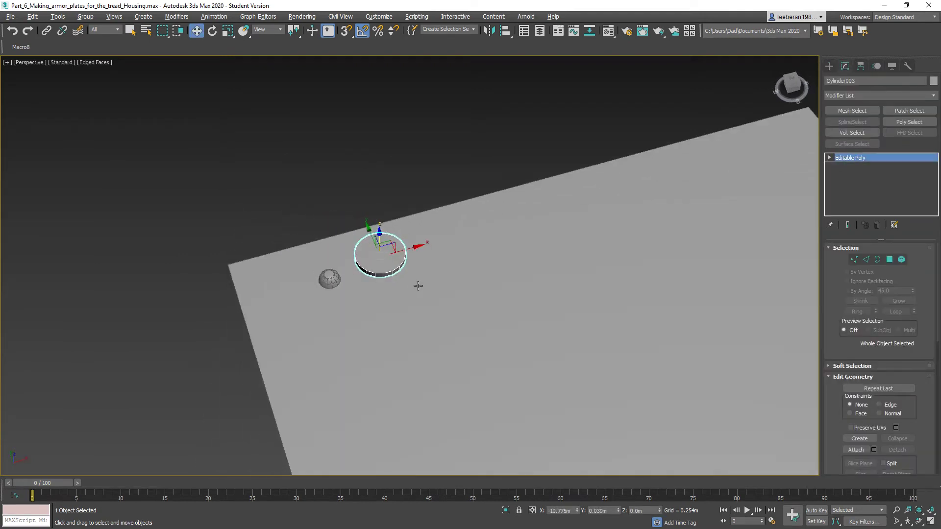
{"action": "left_click", "coordinate": [890, 261]}
{"action": "left_click", "coordinate": [379, 252]}
{"action": "left_click", "coordinate": [899, 301]}
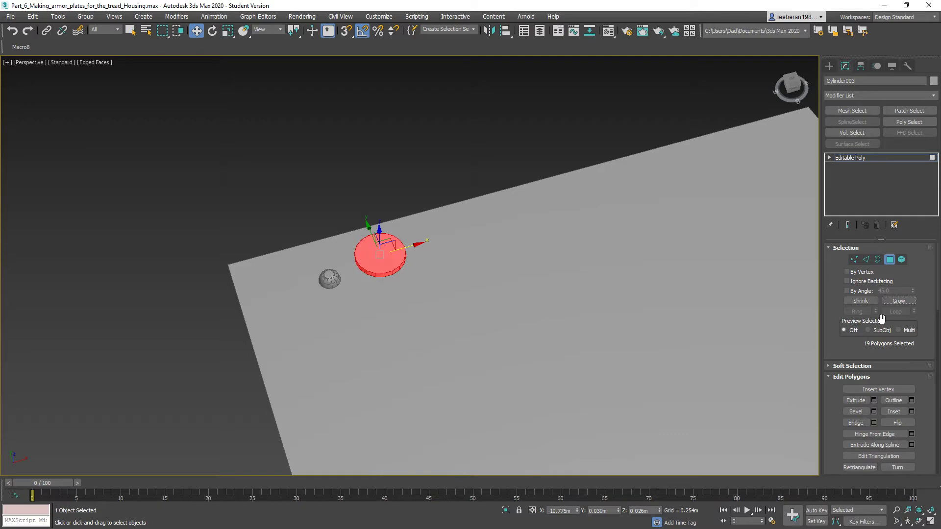
{"action": "key", "text": "ctrl+i"}
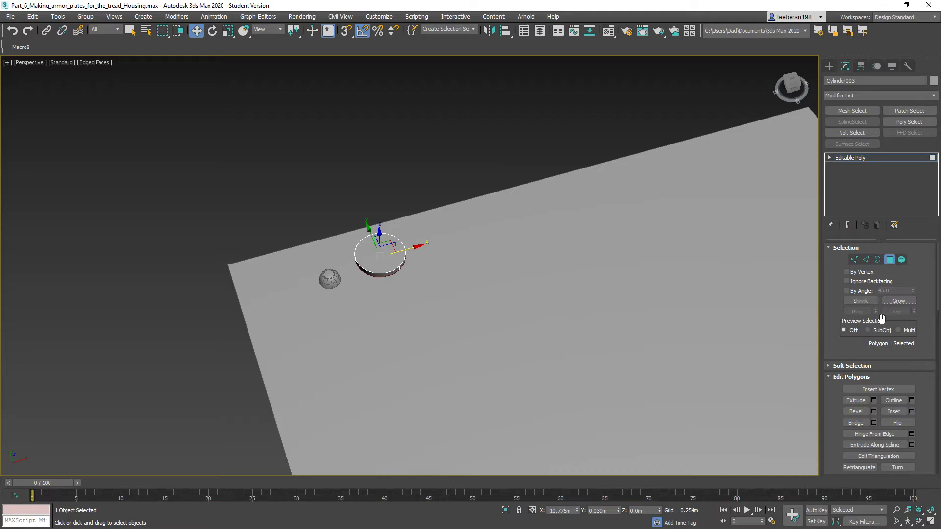
{"action": "key", "text": "Delete"}
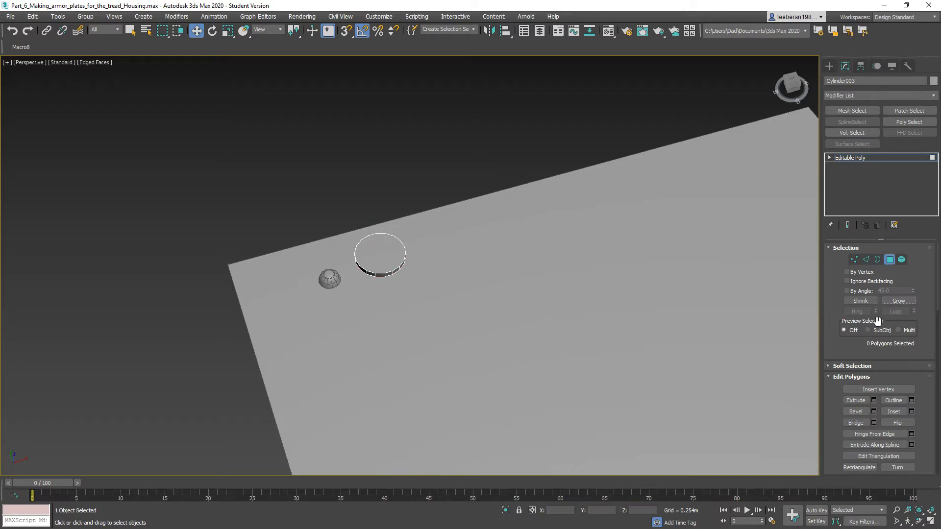
Inset the cylinder's top polygon by 0.025 m.
{"action": "left_click", "coordinate": [382, 255]}
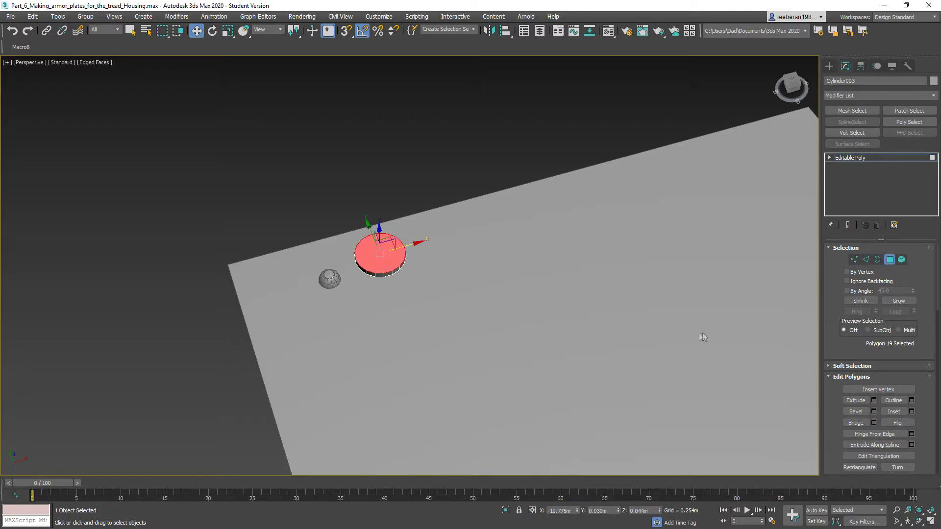
{"action": "left_click", "coordinate": [911, 411]}
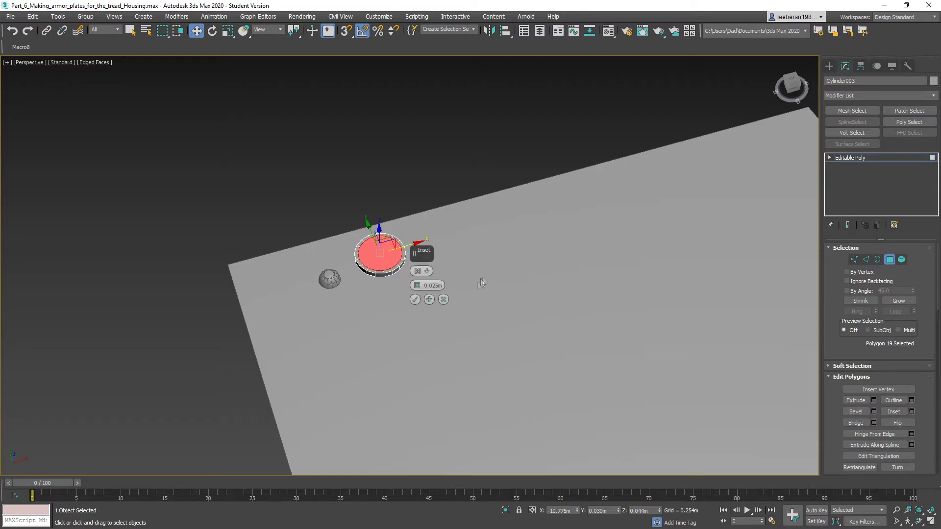
{"action": "left_click", "coordinate": [415, 299]}
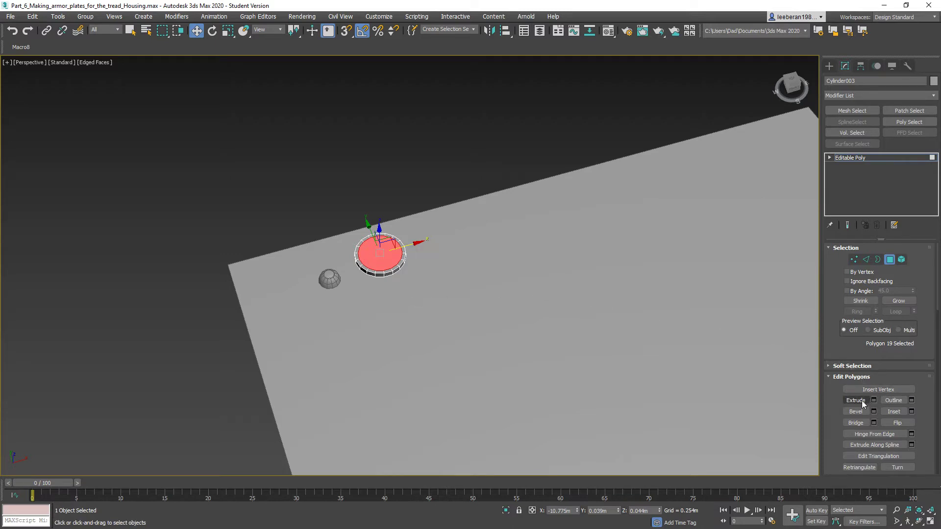
Extrude the cylinder's inner top polygon downward by about 0.038 m to form a recess inside the rim.
{"action": "left_click", "coordinate": [856, 400]}
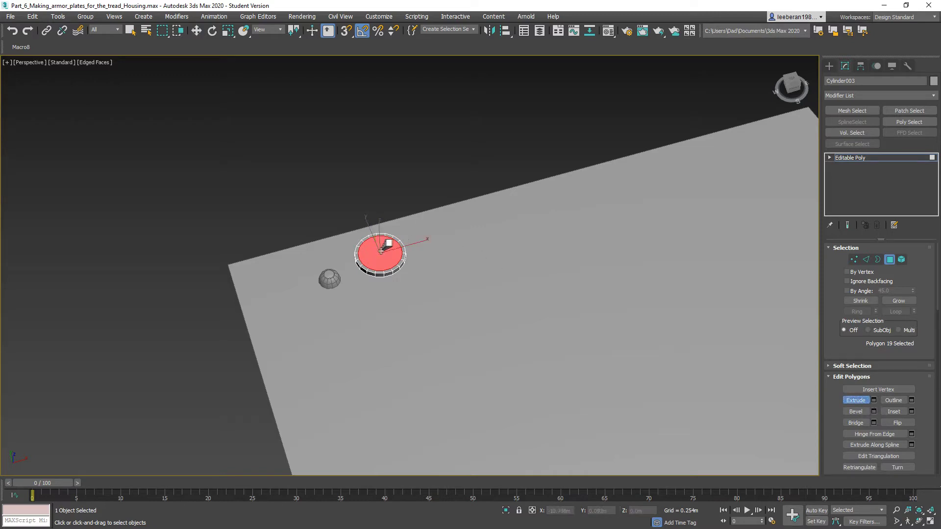
{"action": "left_click_drag", "start_coordinate": [381, 251], "coordinate": [379, 257]}
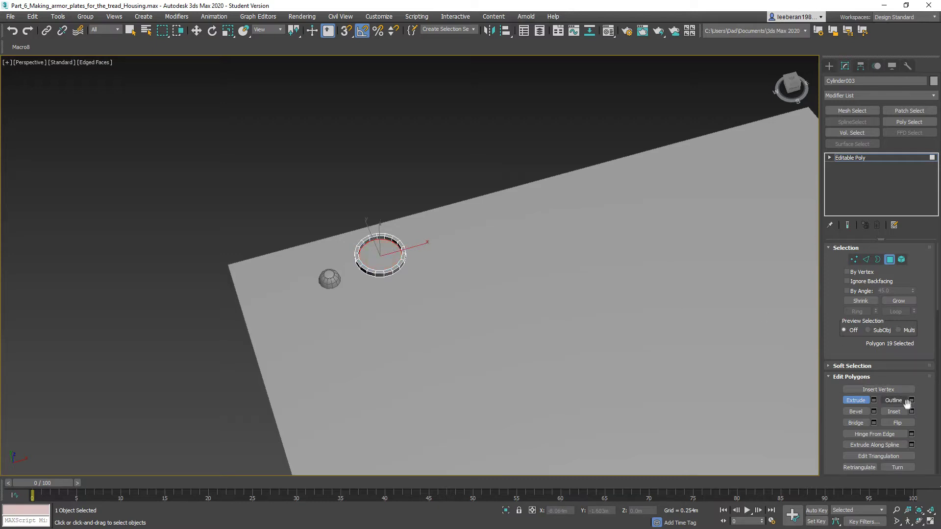
{"action": "key", "text": "w"}
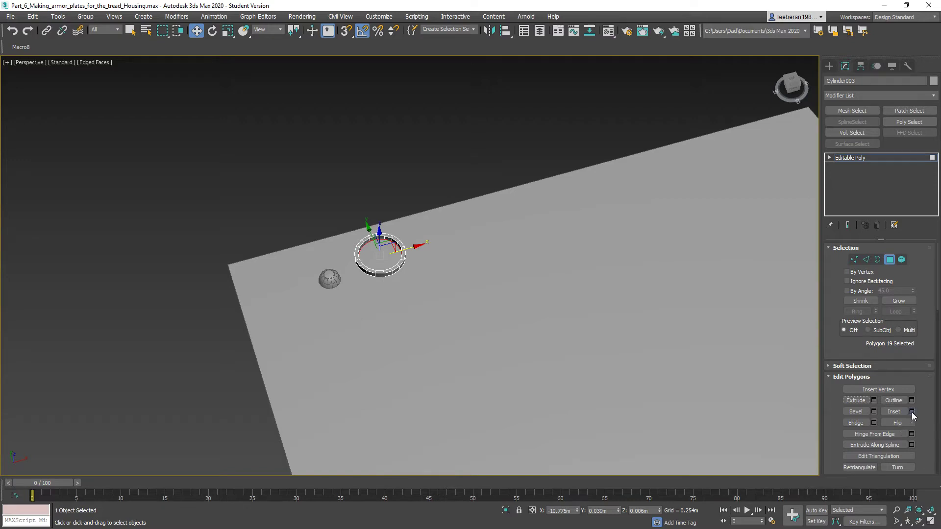
Inset the recessed polygon by 0.025 m and extrude it upward about 0.048 m as a raised center disc.
{"action": "left_click", "coordinate": [912, 412]}
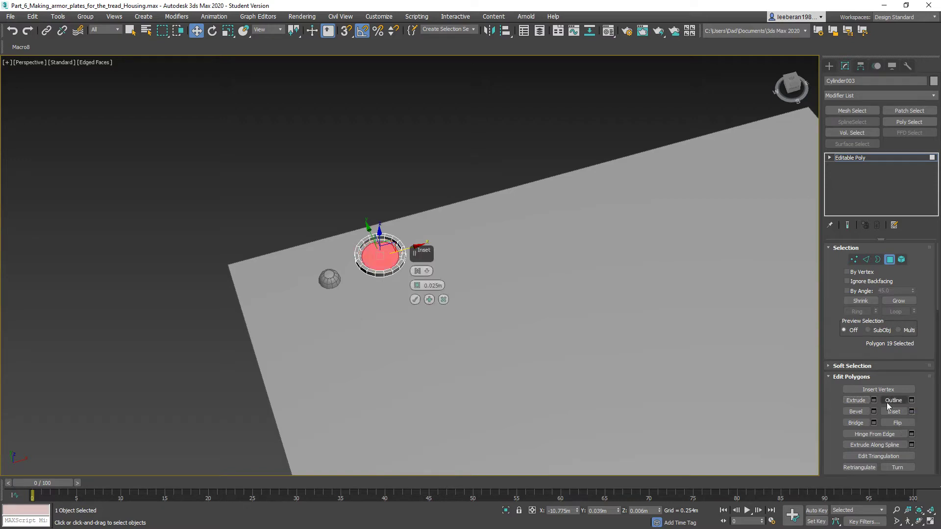
{"action": "left_click", "coordinate": [415, 300]}
{"action": "left_click", "coordinate": [857, 400]}
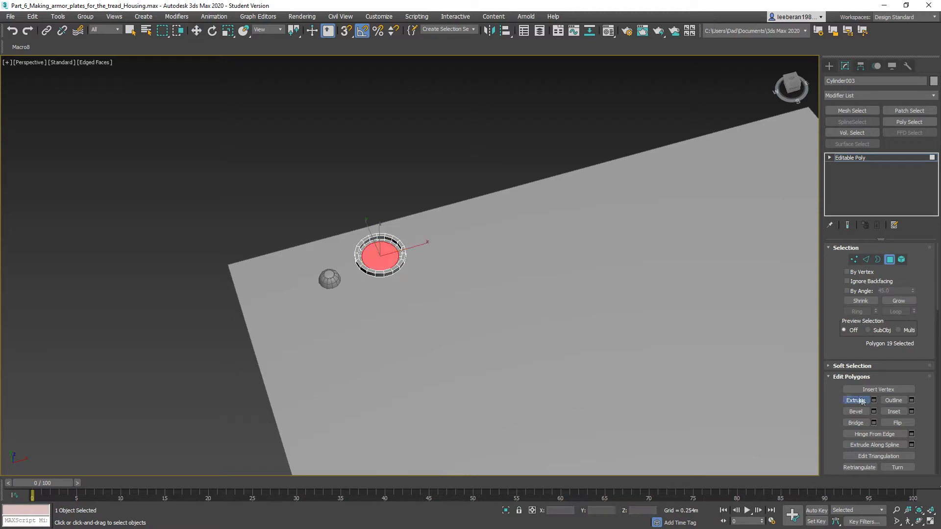
{"action": "left_click_drag", "start_coordinate": [378, 258], "coordinate": [376, 250]}
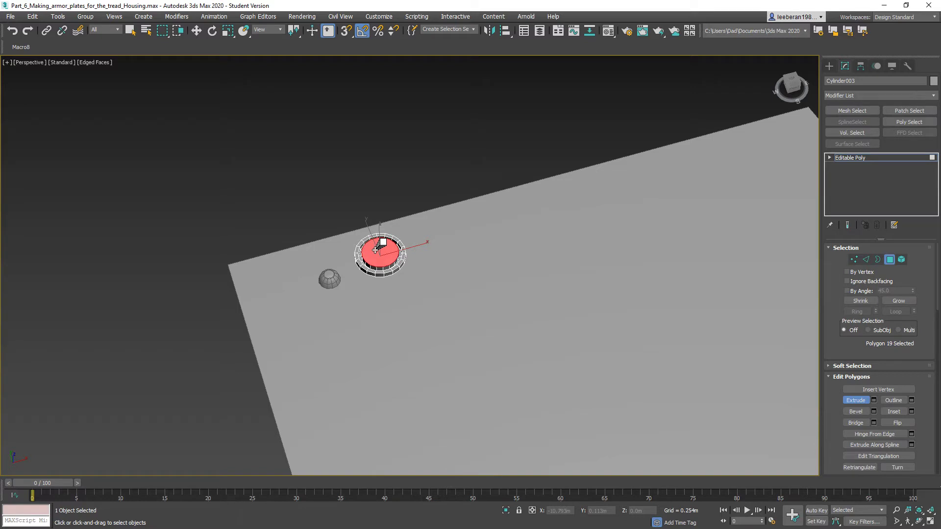
{"action": "middle_click_drag", "start_coordinate": [433, 251], "coordinate": [416, 294], "text": "alt"}
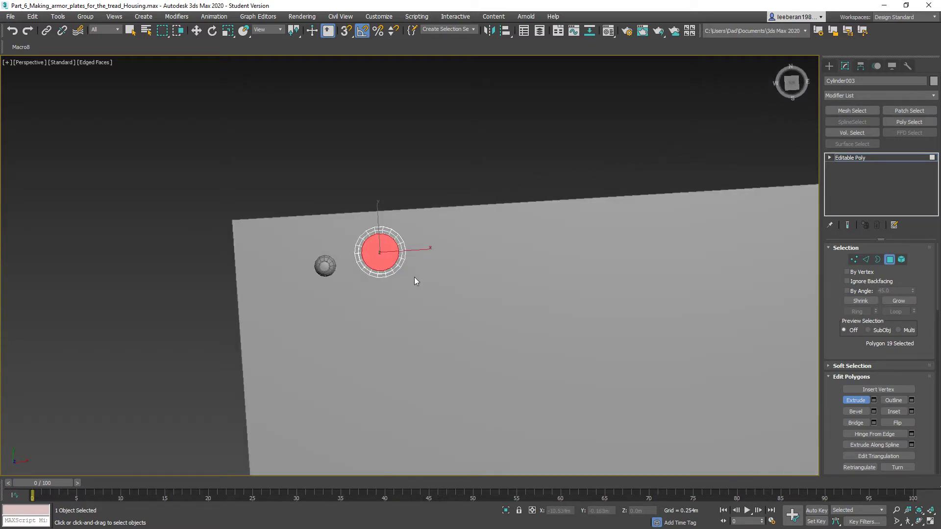
{"action": "scroll", "coordinate": [414, 278], "scroll_direction": "up", "scroll_amount": 3}
{"action": "scroll", "coordinate": [418, 278], "scroll_direction": "up", "scroll_amount": 3}
{"action": "middle_click_drag", "start_coordinate": [415, 269], "coordinate": [500, 251], "text": "alt"}
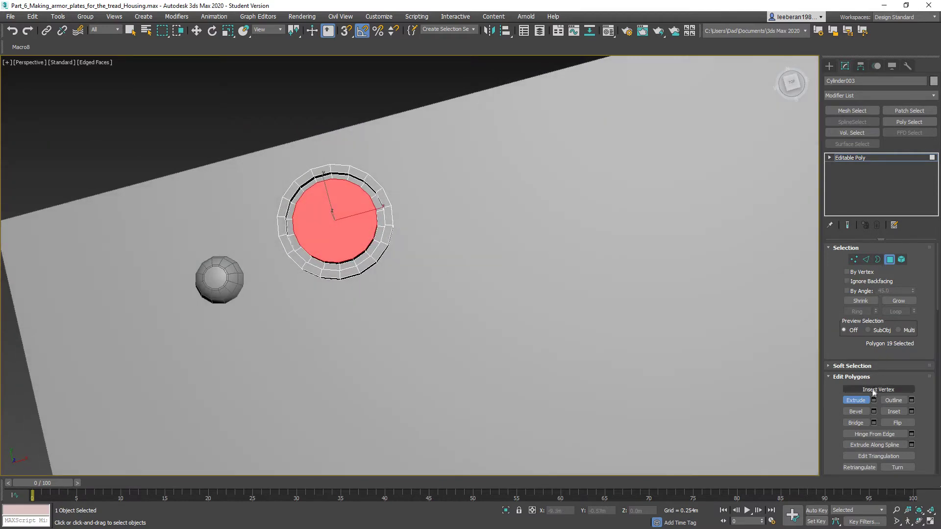
{"action": "left_click", "coordinate": [855, 400]}
Grow the selection to include the center disc's side polygons and scale the disc up uniformly to narrow the gap to the rim.
{"action": "left_click", "coordinate": [899, 301]}
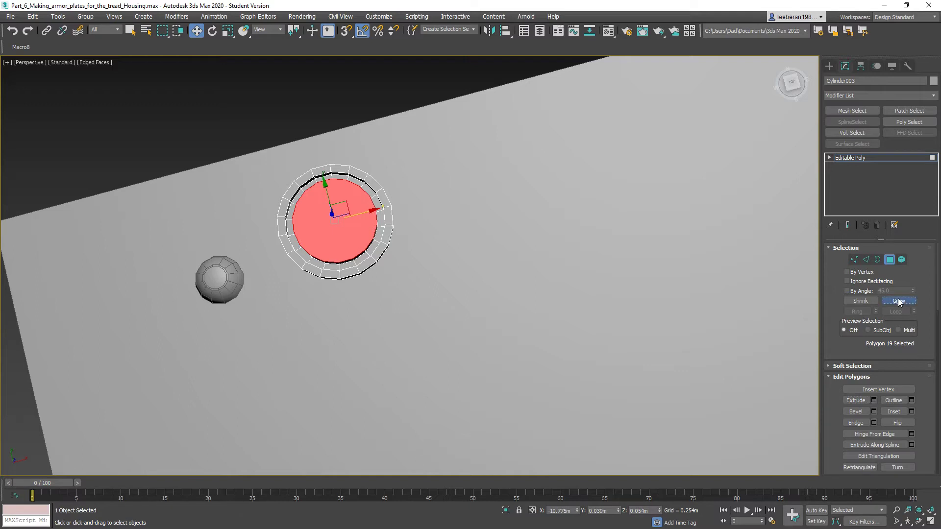
{"action": "middle_click_drag", "start_coordinate": [436, 278], "coordinate": [431, 219], "text": "alt"}
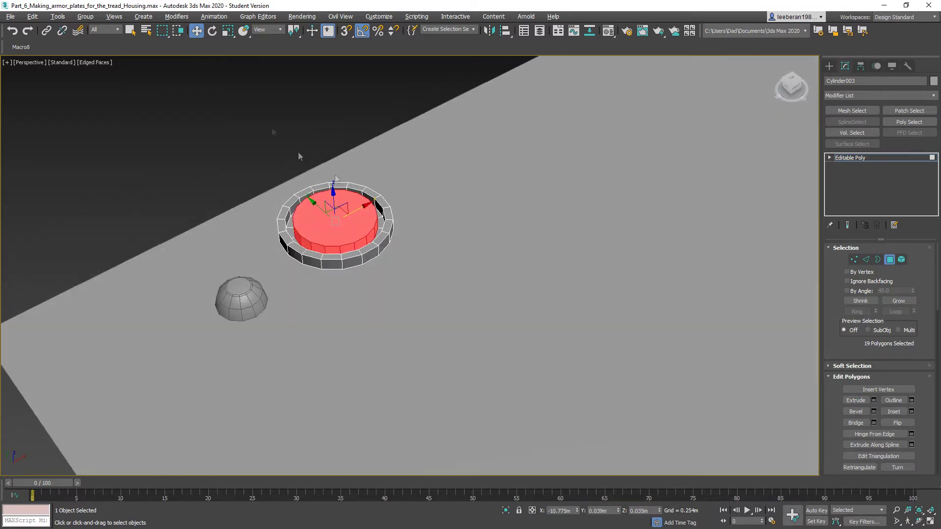
{"action": "left_click", "coordinate": [227, 31]}
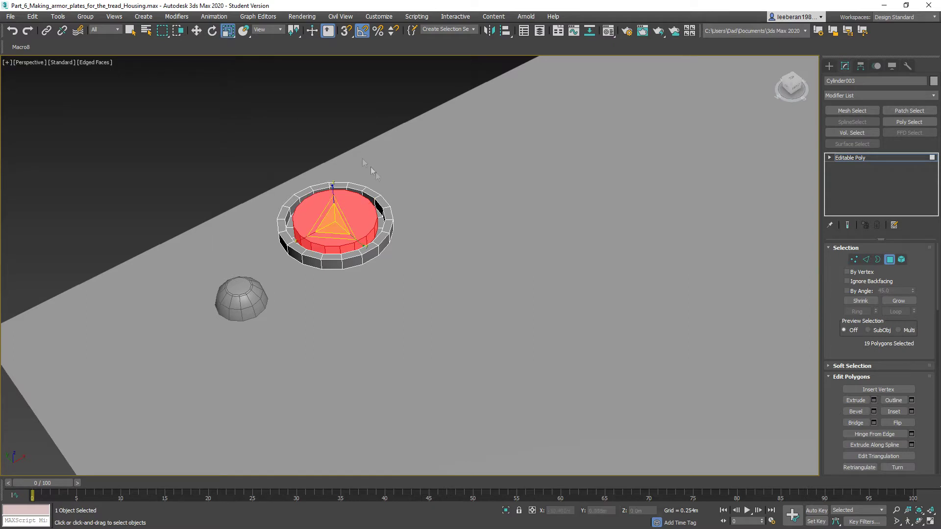
{"action": "left_click_drag", "start_coordinate": [330, 223], "coordinate": [333, 216]}
{"action": "middle_click_drag", "start_coordinate": [371, 222], "coordinate": [296, 216], "text": "alt"}
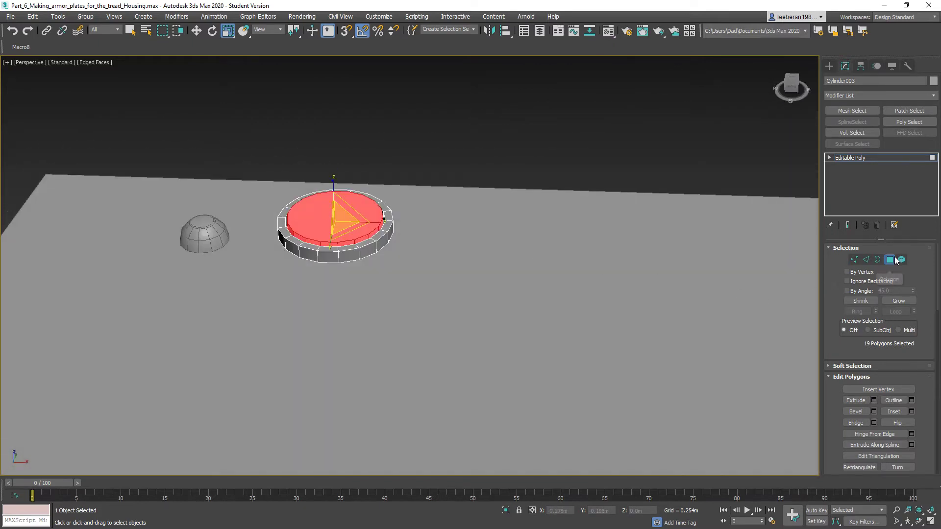
Lower the center disc's top polygon slightly to about 0.056 m in Z and exit polygon editing.
{"action": "left_click", "coordinate": [889, 260]}
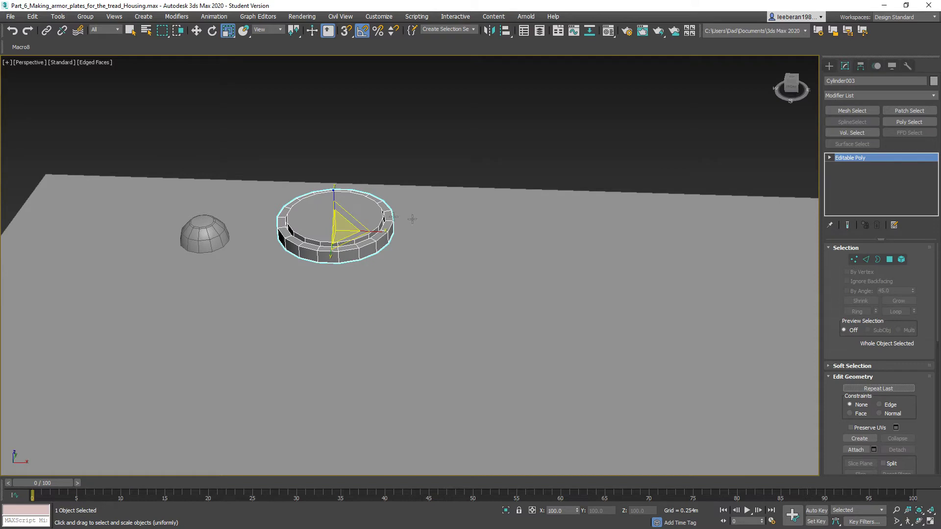
{"action": "left_click", "coordinate": [892, 259]}
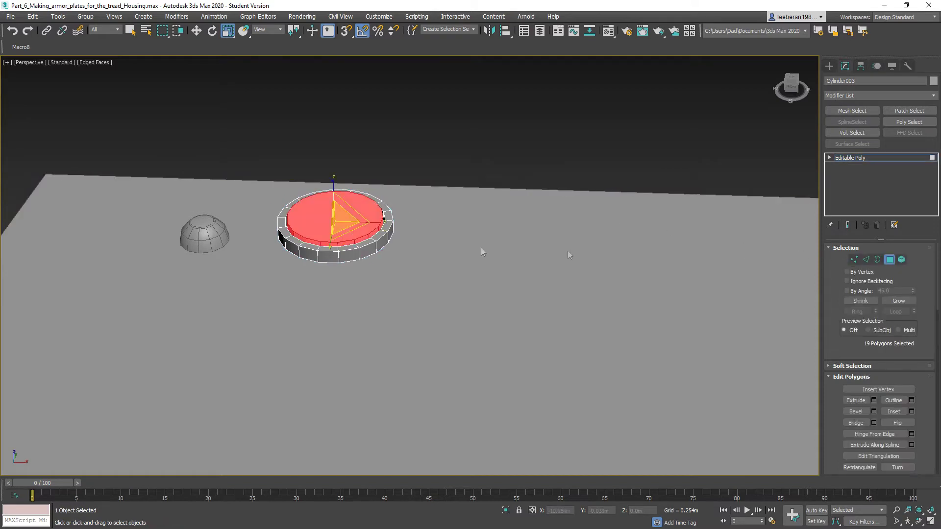
{"action": "left_click", "coordinate": [196, 30]}
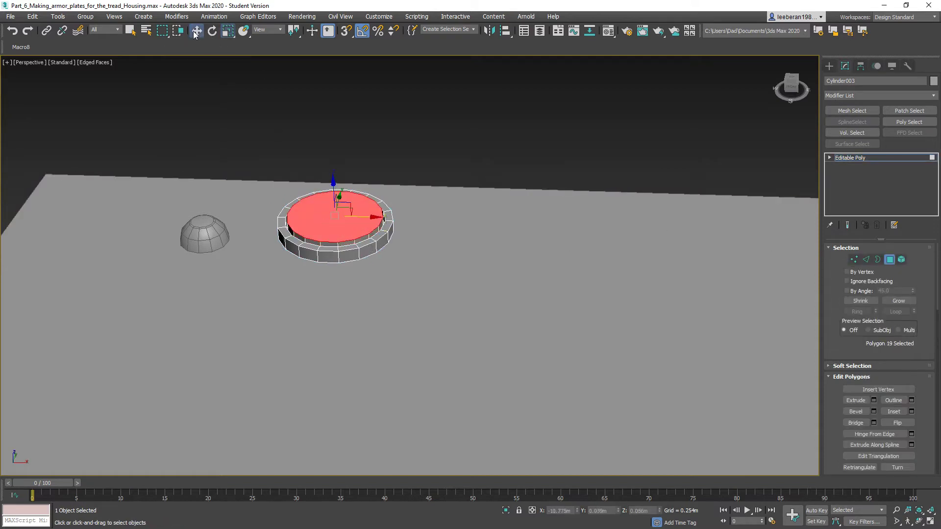
{"action": "middle_click_drag", "start_coordinate": [257, 192], "coordinate": [265, 175], "text": "alt"}
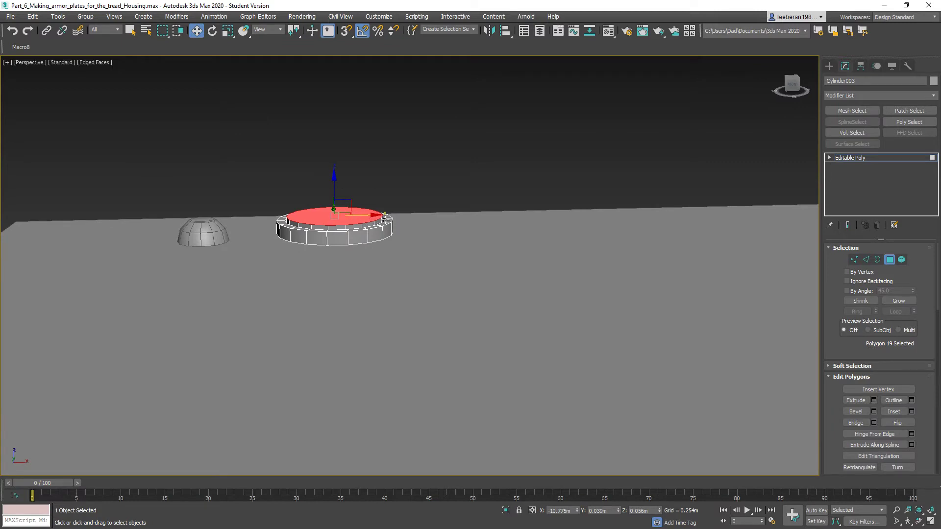
{"action": "middle_click_drag", "start_coordinate": [433, 227], "coordinate": [439, 294], "text": "alt"}
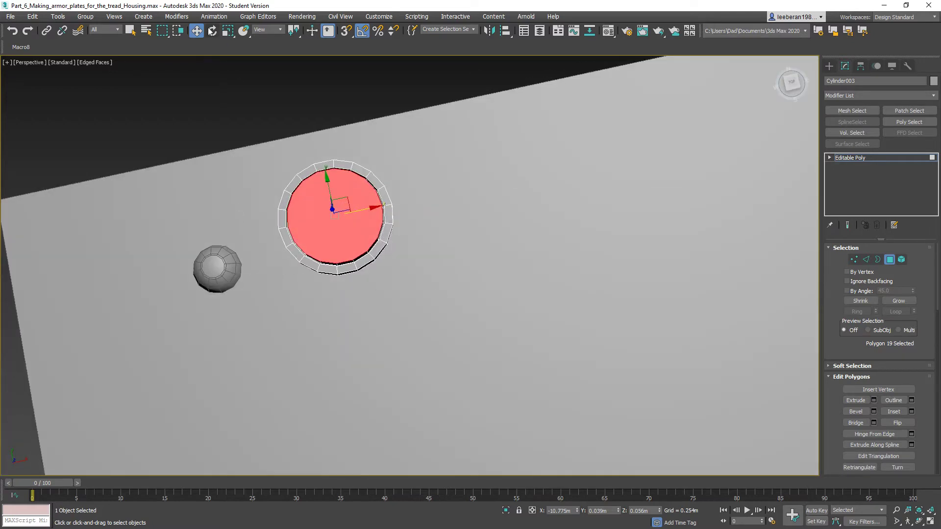
{"action": "left_click", "coordinate": [890, 260]}
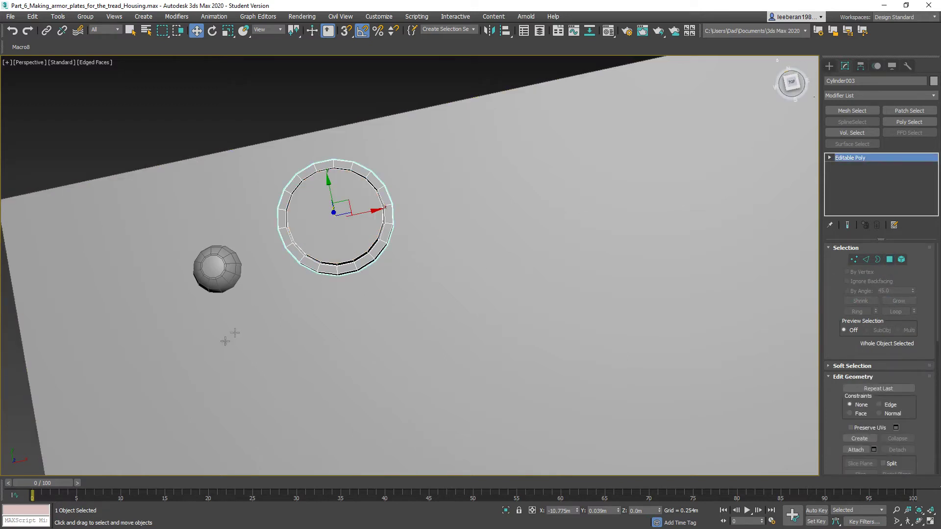
Scale the rivet next to the round part down uniformly to about 61 %.
{"action": "left_click", "coordinate": [209, 263]}
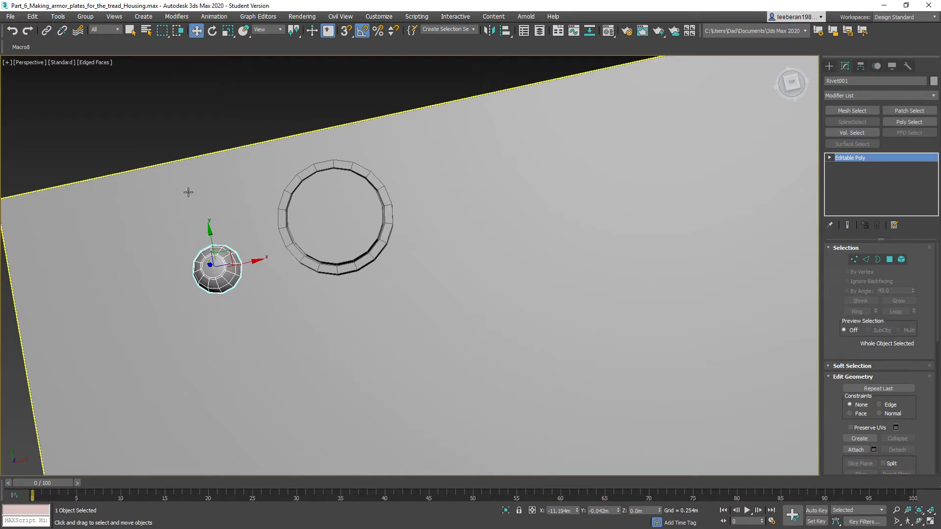
{"action": "middle_click_drag", "start_coordinate": [189, 192], "coordinate": [206, 143], "text": "alt"}
{"action": "left_click", "coordinate": [228, 32]}
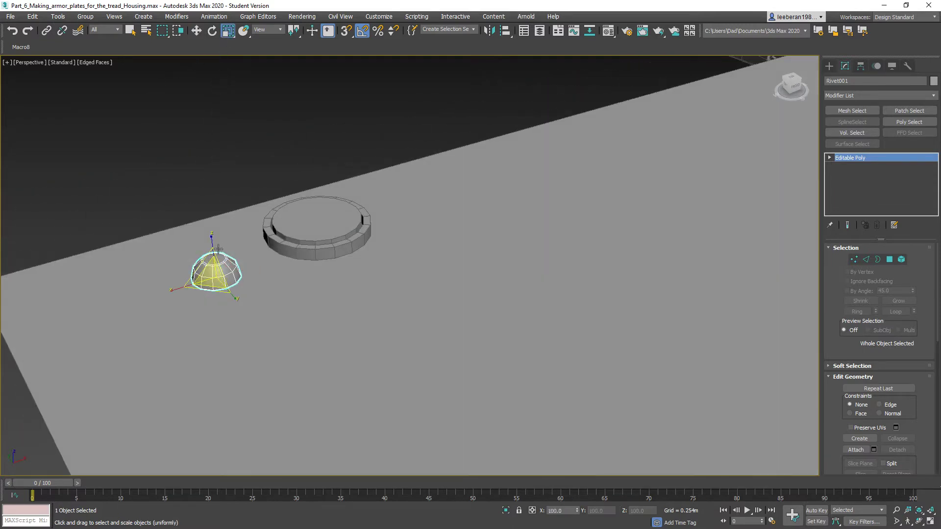
{"action": "left_click_drag", "start_coordinate": [214, 271], "coordinate": [266, 308]}
{"action": "middle_click_drag", "start_coordinate": [238, 270], "coordinate": [274, 314], "text": "alt"}
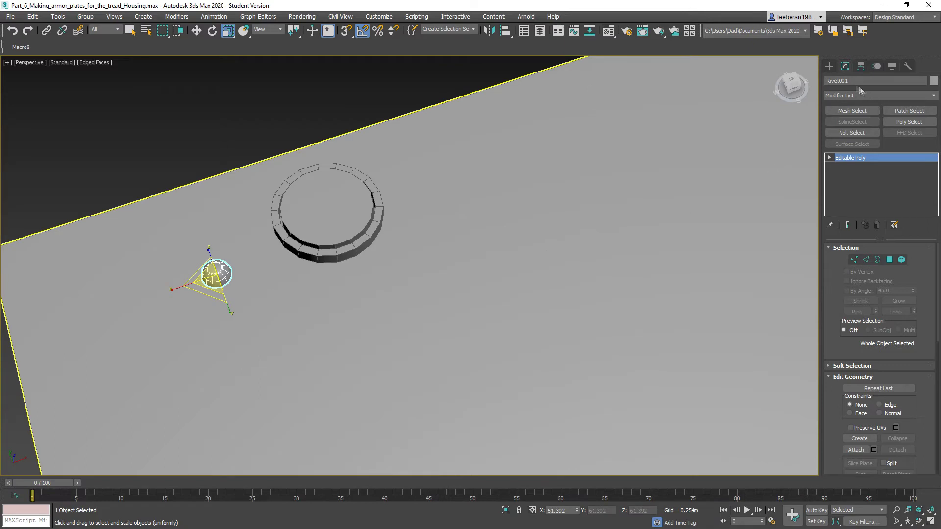
Rename the rivet Large_Rivet001 and move it along Y to about 0.089 m.
{"action": "left_click", "coordinate": [916, 82]}
{"action": "key", "text": "Home"}
{"action": "type", "text": "La"}
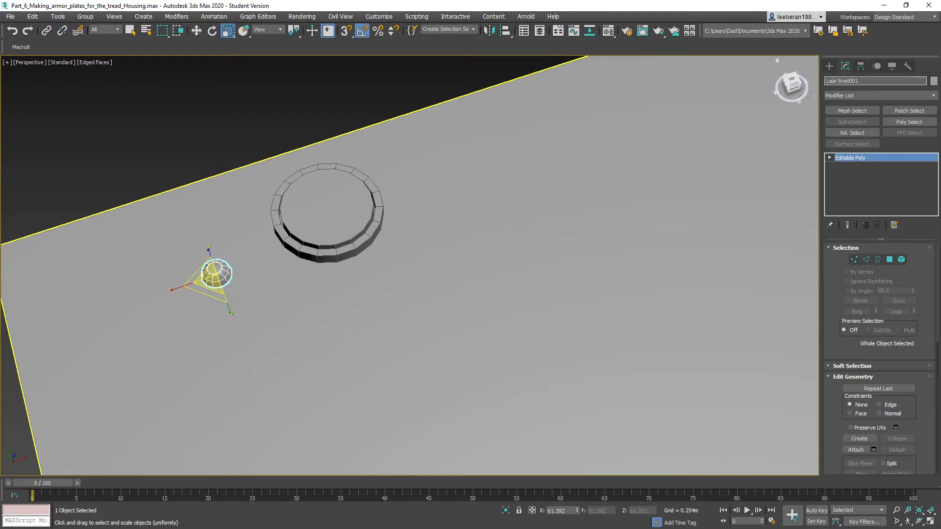
{"action": "type", "text": "rge_"}
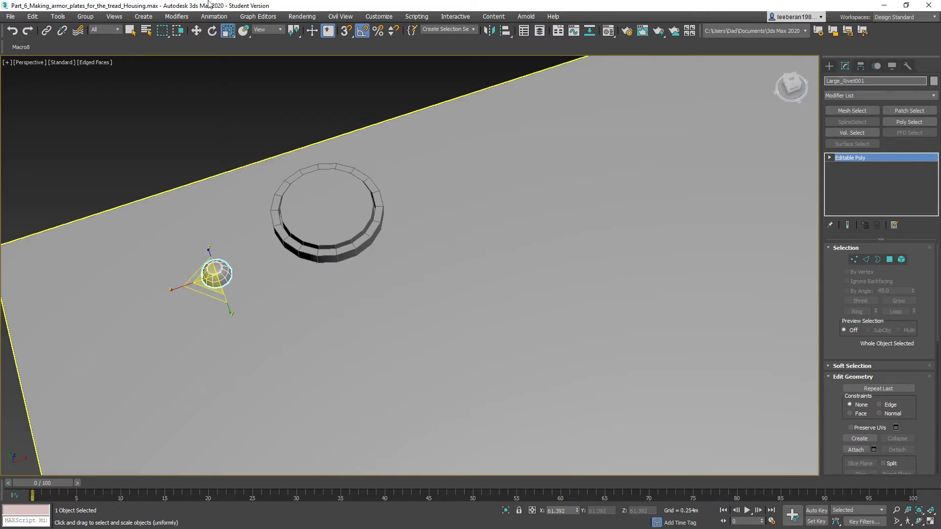
{"action": "left_click", "coordinate": [195, 31]}
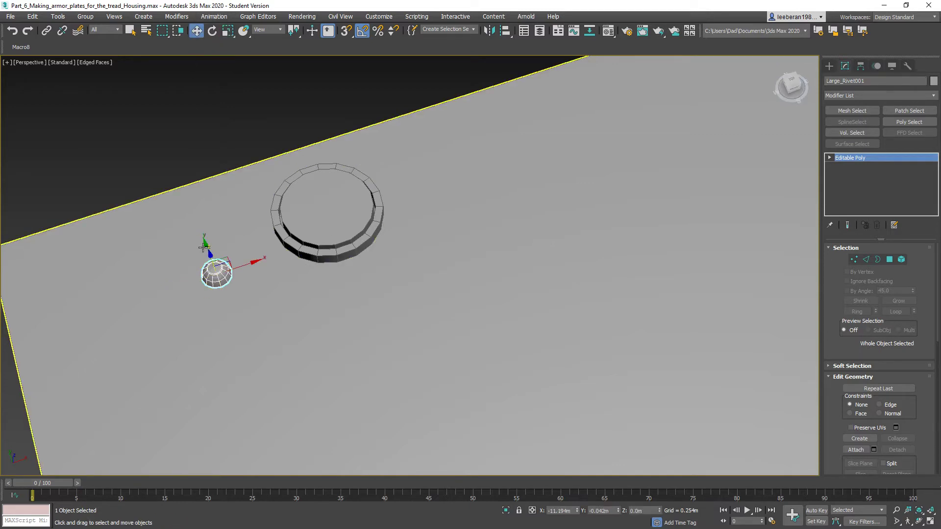
{"action": "left_click_drag", "start_coordinate": [206, 245], "coordinate": [194, 214]}
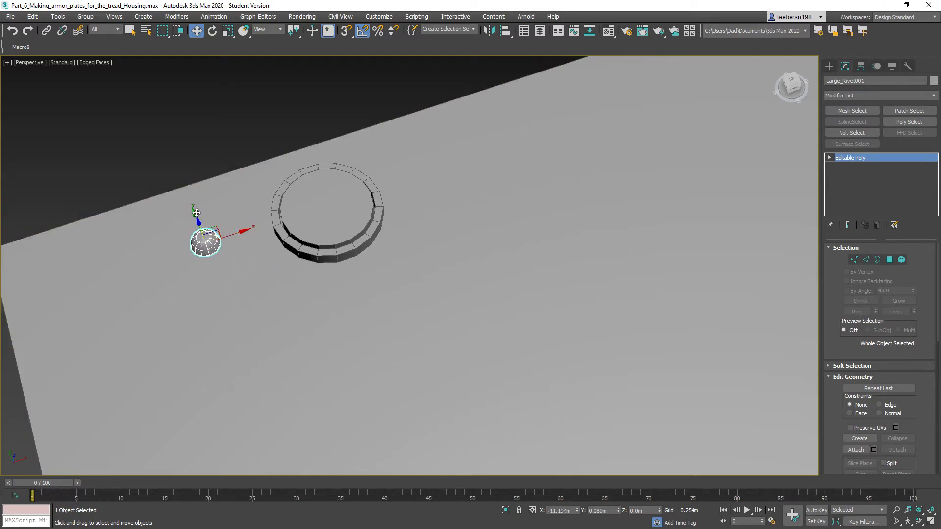
Clone the large rivet along the Y axis as an independent copy named Med_Rivet002.
{"action": "left_click_drag", "start_coordinate": [196, 212], "coordinate": [206, 256], "text": "shift"}
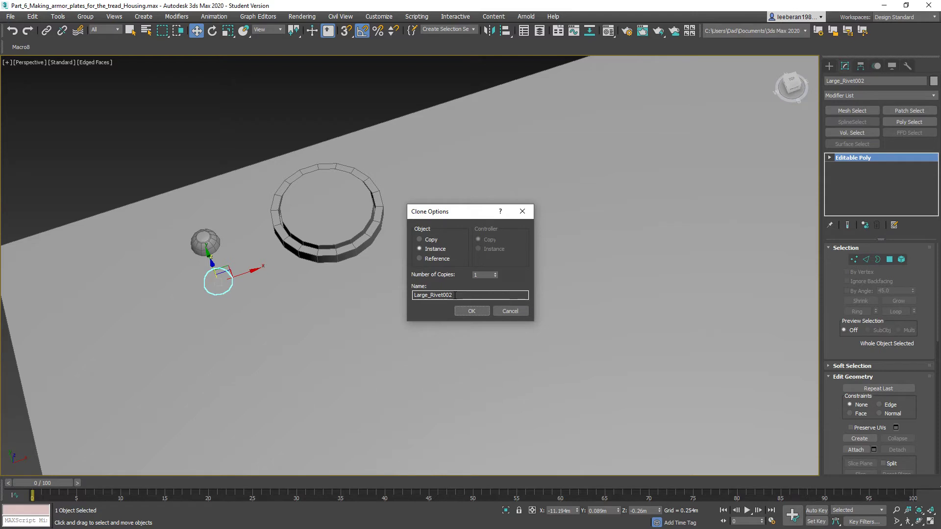
{"action": "left_click", "coordinate": [420, 239]}
{"action": "left_click", "coordinate": [428, 296]}
{"action": "key", "text": "BackSpace"}
{"action": "key", "text": "BackSpace"}
{"action": "key", "text": "BackSpace"}
{"action": "key", "text": "BackSpace"}
{"action": "key", "text": "BackSpace"}
{"action": "type", "text": "Med"}
{"action": "left_click", "coordinate": [467, 304]}
Position the medium rivet along Y at about -0.086 m, clear of the large rivet.
{"action": "middle_click_drag", "start_coordinate": [255, 321], "coordinate": [266, 300], "text": "alt"}
{"action": "mouse_move", "coordinate": [200, 265]}
{"action": "left_mouse_down"}
{"action": "mouse_move", "coordinate": [209, 272]}
{"action": "mouse_move", "coordinate": [232, 202]}
{"action": "left_mouse_up"}
{"action": "middle_click_drag", "start_coordinate": [232, 202], "coordinate": [196, 218], "text": "alt"}
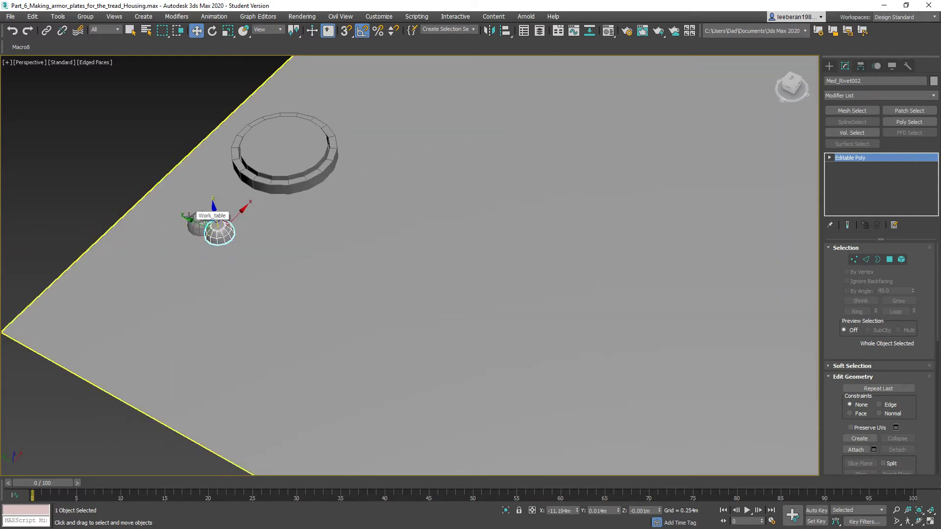
{"action": "left_click", "coordinate": [202, 210]}
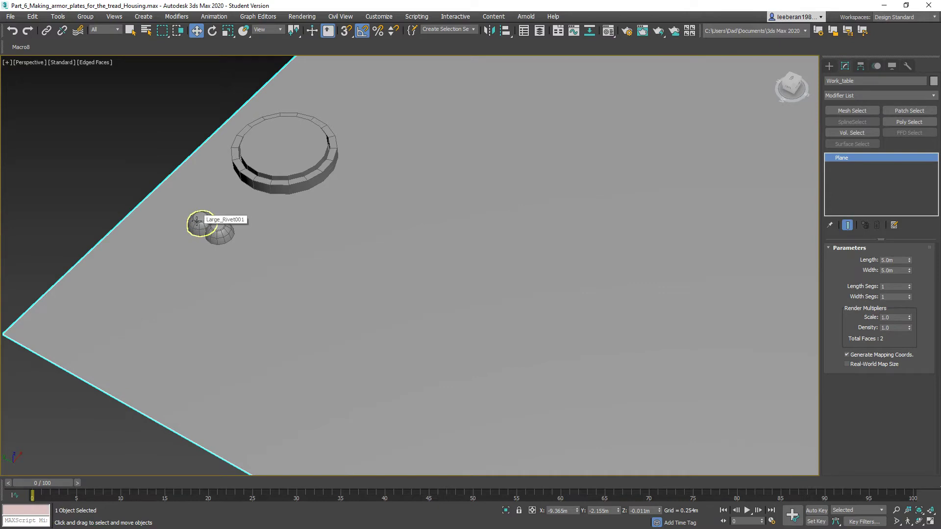
{"action": "left_click", "coordinate": [223, 229]}
{"action": "left_click_drag", "start_coordinate": [226, 228], "coordinate": [251, 243]}
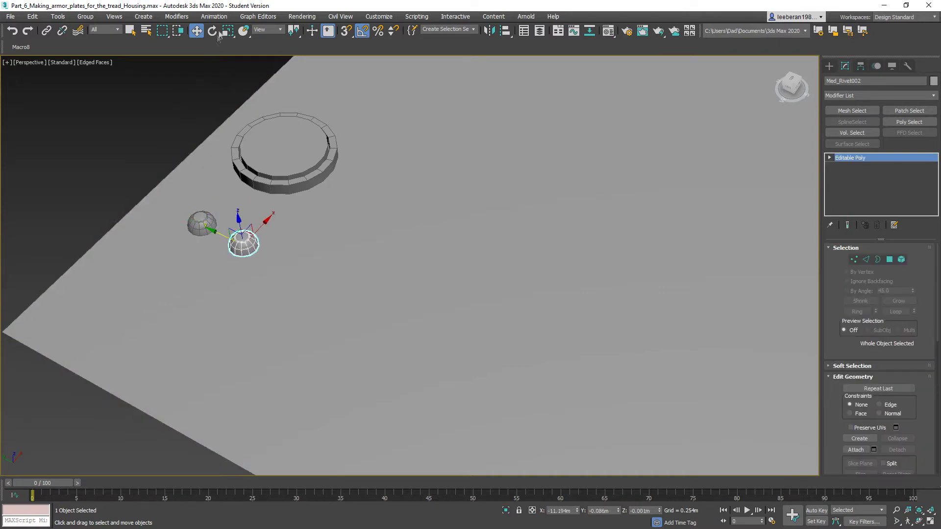
Scale the medium rivet down uniformly to about 41 %.
{"action": "left_click", "coordinate": [227, 31]}
{"action": "left_click_drag", "start_coordinate": [243, 246], "coordinate": [254, 272]}
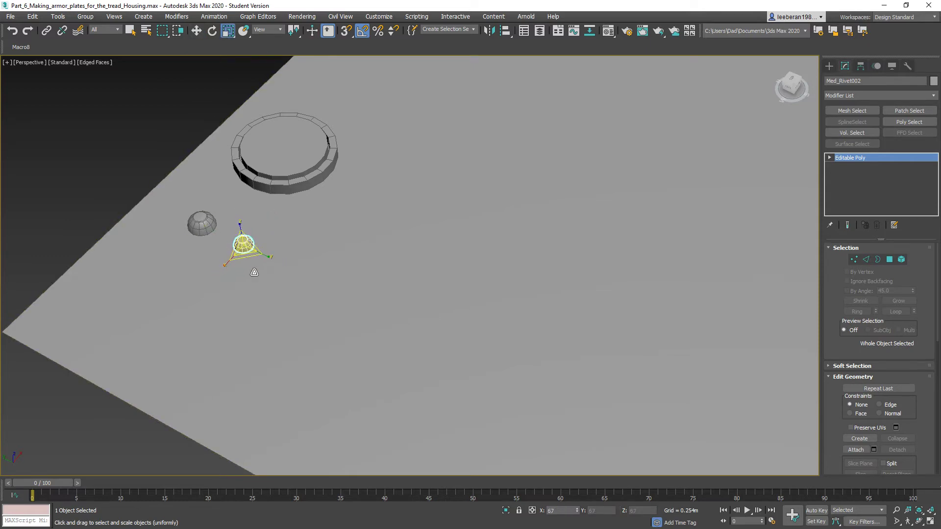
{"action": "middle_click_drag", "start_coordinate": [308, 272], "coordinate": [269, 281], "text": "alt"}
{"action": "middle_click_drag", "start_coordinate": [245, 244], "coordinate": [268, 245], "text": "alt"}
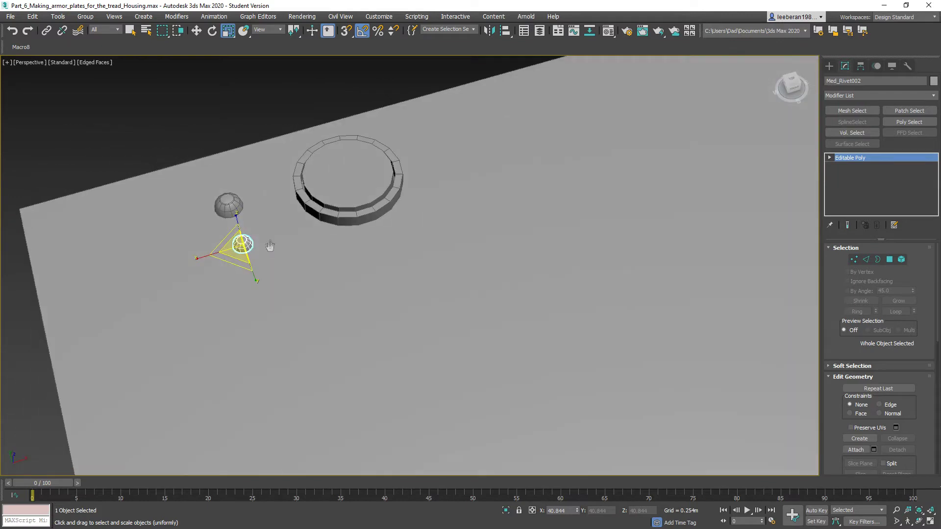
Clone the medium rivet along Y to about -0.247 m as an independent copy named small_Rivet001.
{"action": "left_click", "coordinate": [196, 30]}
{"action": "middle_click_drag", "start_coordinate": [269, 287], "coordinate": [315, 294], "text": "alt"}
{"action": "middle_click_drag", "start_coordinate": [217, 237], "coordinate": [217, 234], "text": "alt"}
{"action": "left_click_drag", "start_coordinate": [217, 233], "coordinate": [257, 254], "text": "shift"}
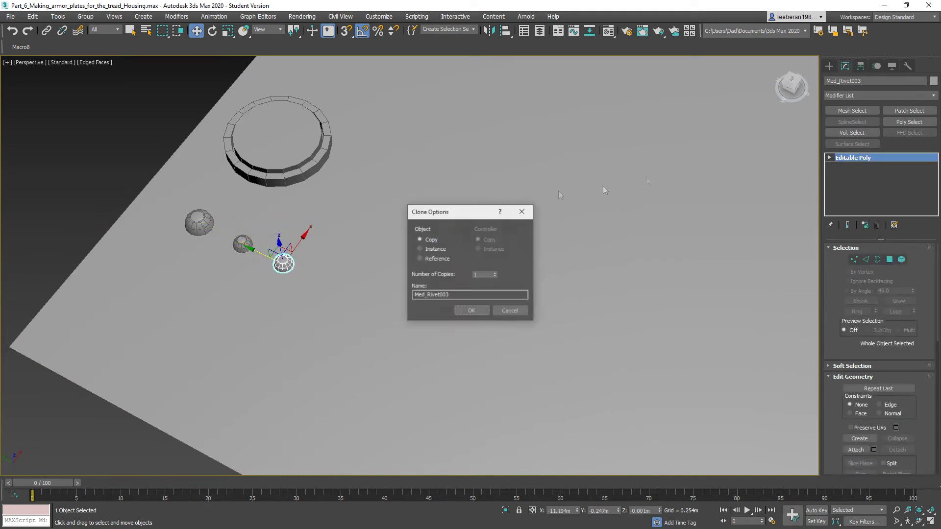
{"action": "left_click", "coordinate": [425, 295]}
{"action": "key", "text": "BackSpace"}
{"action": "key", "text": "BackSpace"}
{"action": "type", "text": "small"}
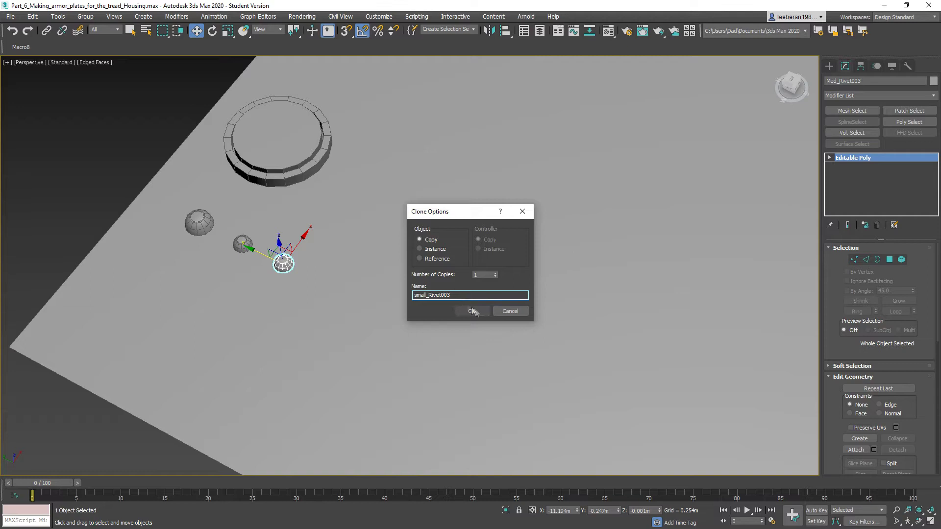
{"action": "left_click", "coordinate": [472, 312]}
{"action": "left_click", "coordinate": [471, 313]}
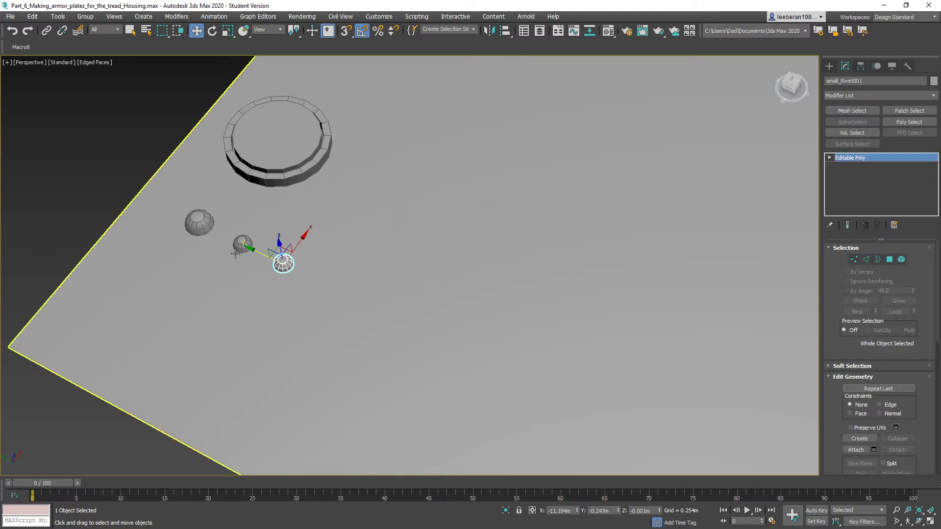
Select the middle rivet and rename it Med_Rivet001.
{"action": "left_click", "coordinate": [242, 244]}
{"action": "left_click", "coordinate": [865, 82]}
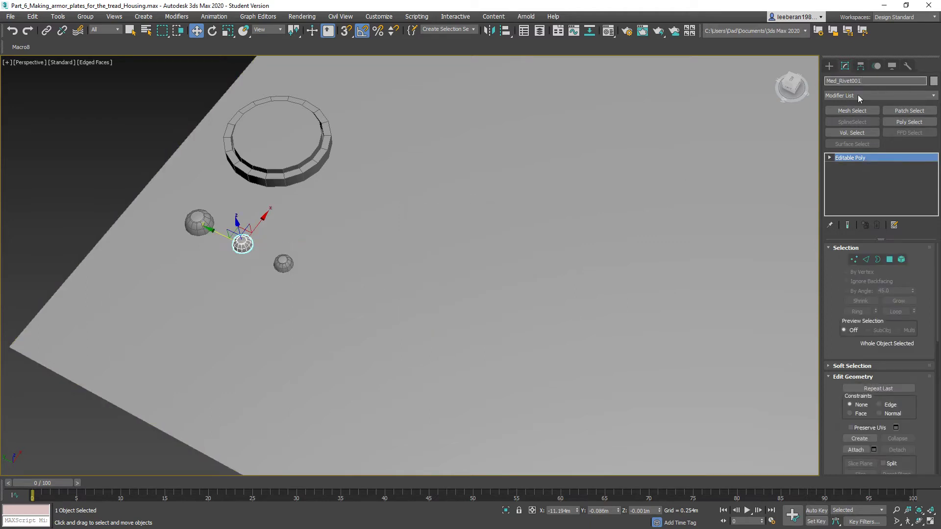
Scale the small rivet down uniformly to about 17.4 %.
{"action": "left_click", "coordinate": [284, 265]}
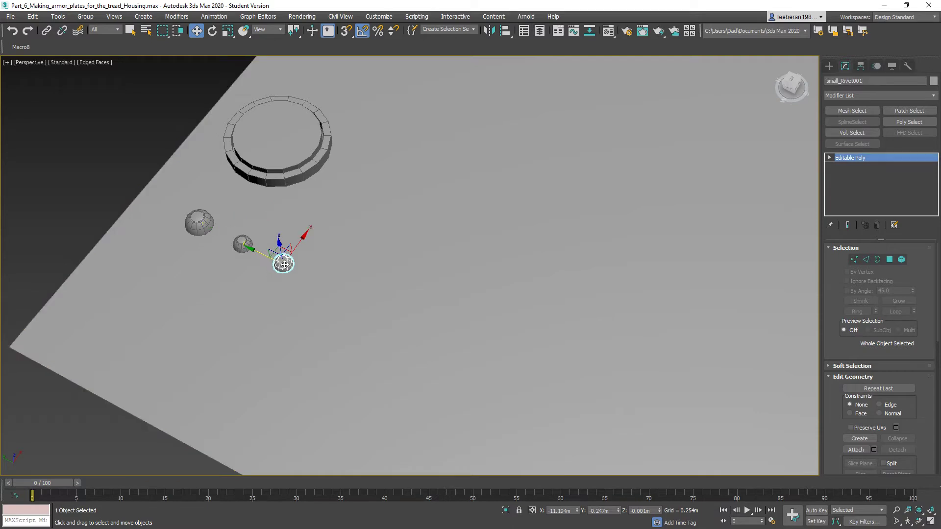
{"action": "key", "text": "r"}
{"action": "key", "text": "r"}
{"action": "left_click_drag", "start_coordinate": [282, 264], "coordinate": [316, 326]}
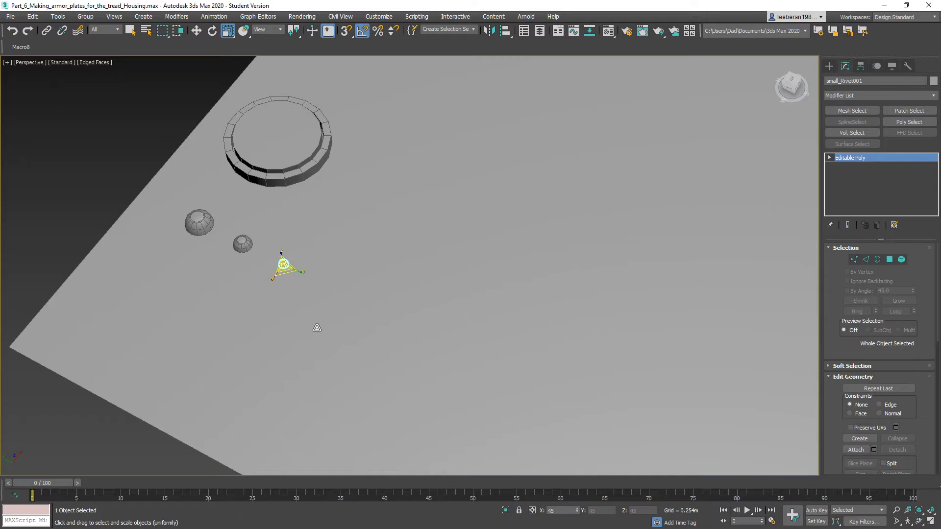
Select the round capped part and rename it Bearing_Cap001.
{"action": "middle_click_drag", "start_coordinate": [344, 265], "coordinate": [332, 309], "text": "alt"}
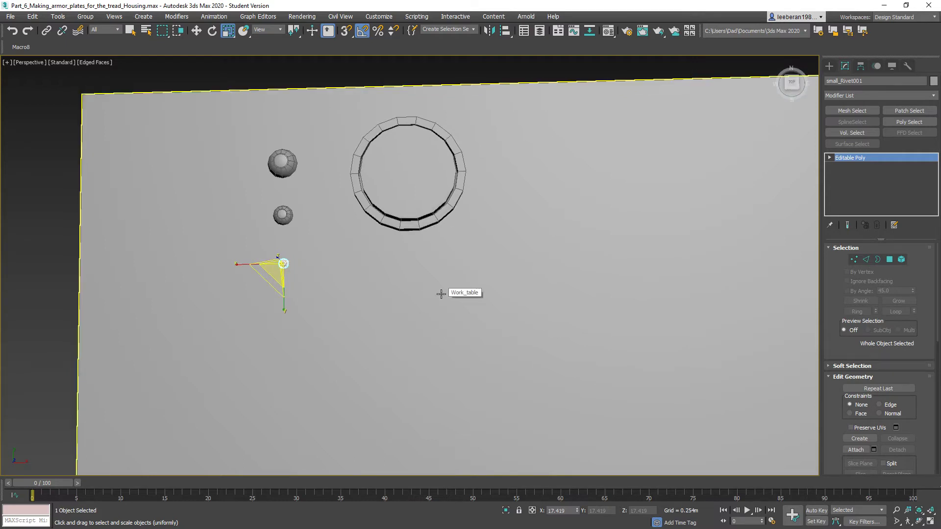
{"action": "scroll", "coordinate": [441, 293], "scroll_direction": "up", "scroll_amount": 2}
{"action": "middle_click_drag", "start_coordinate": [416, 285], "coordinate": [413, 337]}
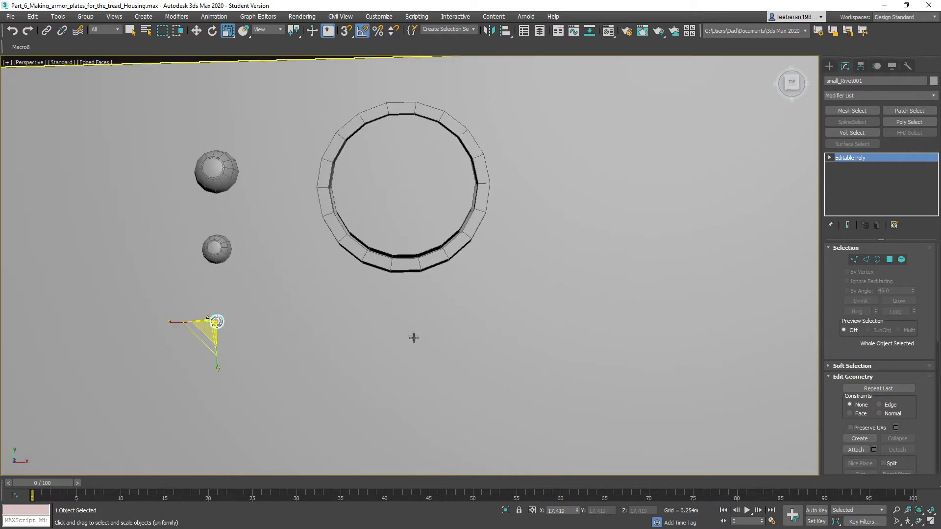
{"action": "left_click", "coordinate": [385, 172]}
{"action": "left_click", "coordinate": [841, 81]}
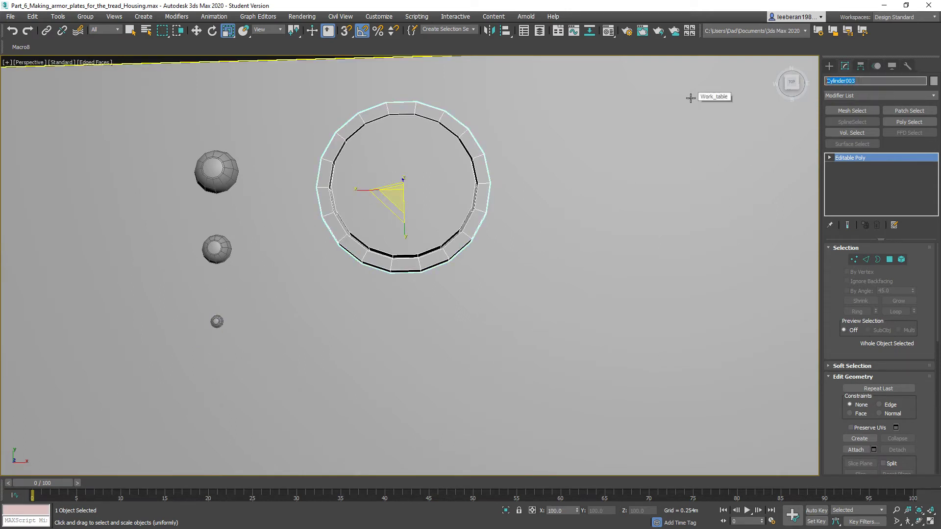
{"action": "type", "text": "Bearing_Cap001"}
Cut two parallel edges along Y across the bearing cap's top face, joining opposite inner-rim vertices on either side of its centre.
{"action": "middle_click_drag", "start_coordinate": [340, 231], "coordinate": [344, 205], "text": "alt"}
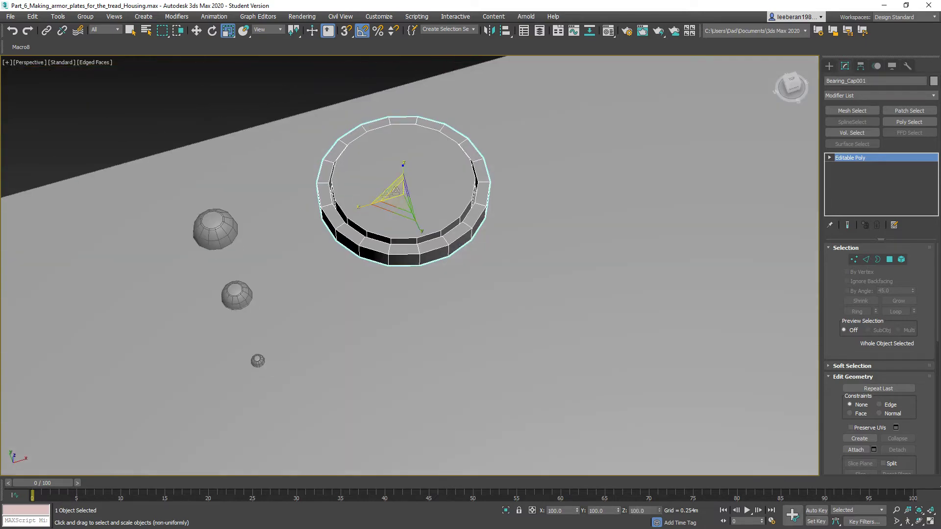
{"action": "left_click", "coordinate": [890, 259]}
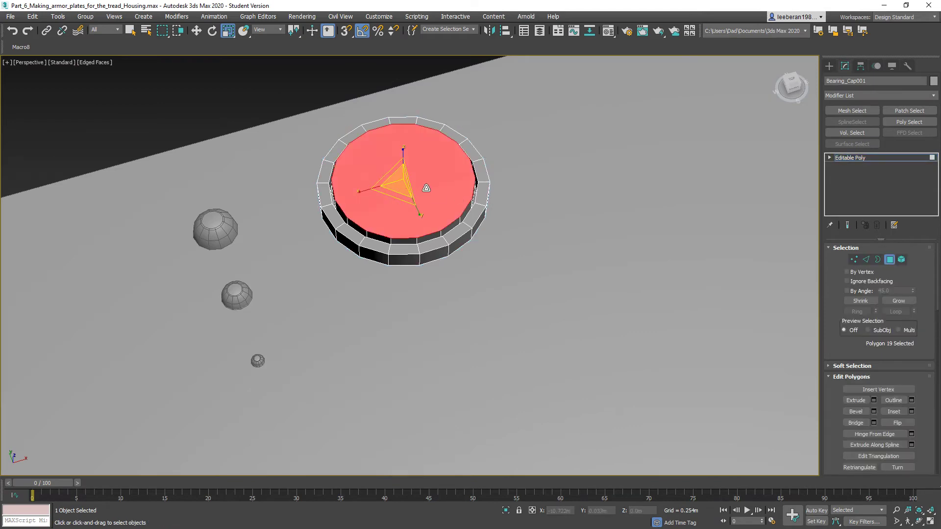
{"action": "left_click", "coordinate": [854, 260]}
{"action": "middle_click_drag", "start_coordinate": [542, 226], "coordinate": [522, 240], "text": "alt"}
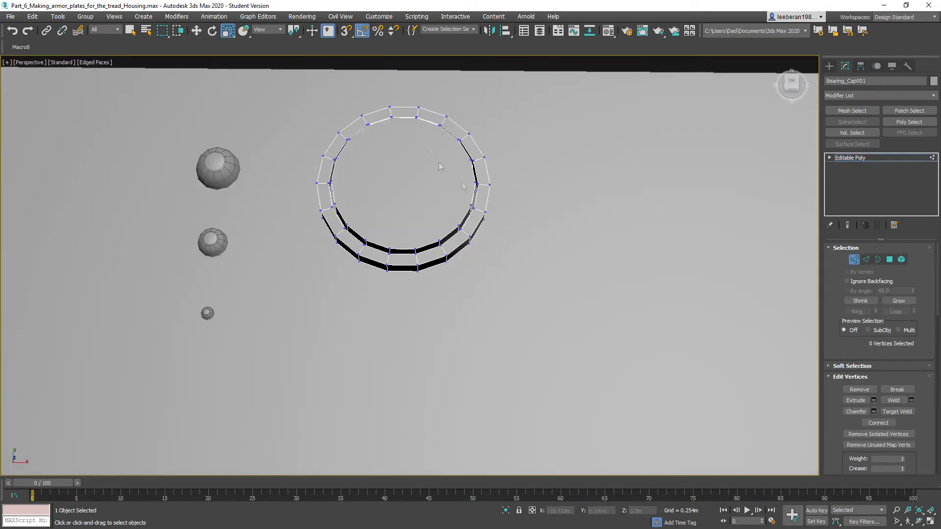
{"action": "scroll", "coordinate": [895, 389], "scroll_direction": "down", "scroll_amount": 3}
{"action": "scroll", "coordinate": [895, 390], "scroll_direction": "down", "scroll_amount": 6}
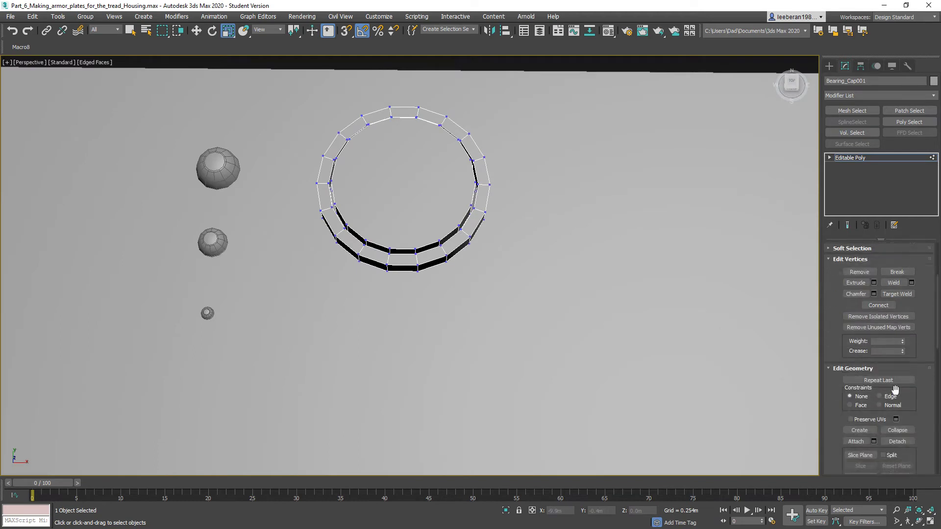
{"action": "left_click", "coordinate": [906, 403]}
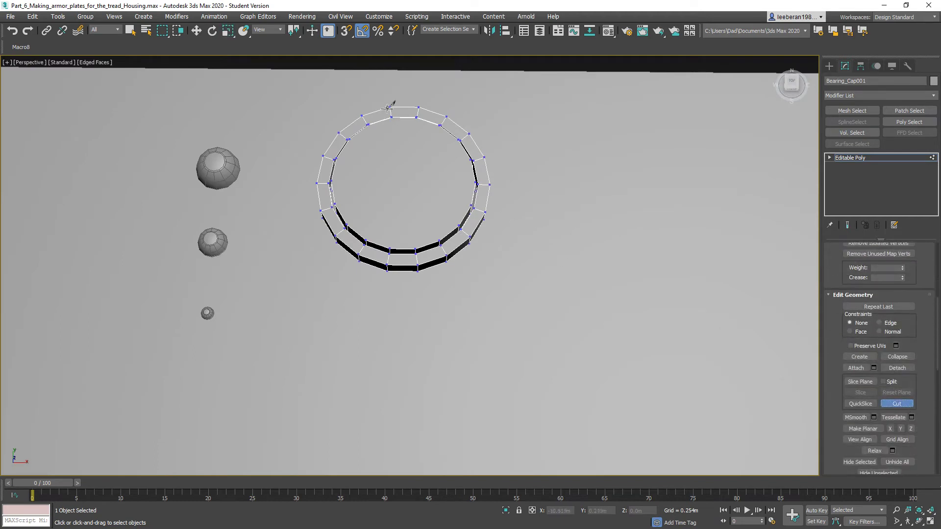
{"action": "left_click", "coordinate": [416, 118]}
{"action": "left_click", "coordinate": [415, 251]}
{"action": "left_click", "coordinate": [390, 117]}
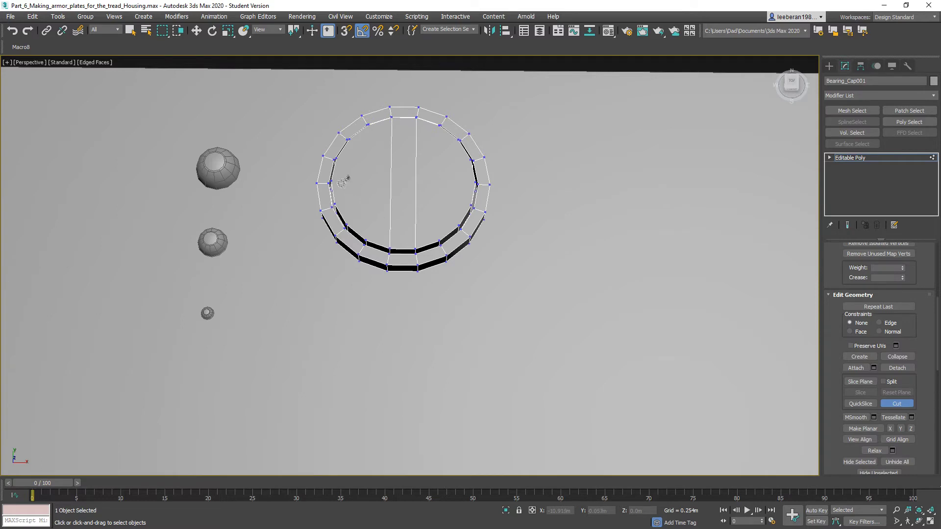
Cut an edge along X through the middle of the bearing cap's top face, crossing the two parallel cuts.
{"action": "middle_click_drag", "start_coordinate": [355, 183], "coordinate": [359, 205], "text": "alt"}
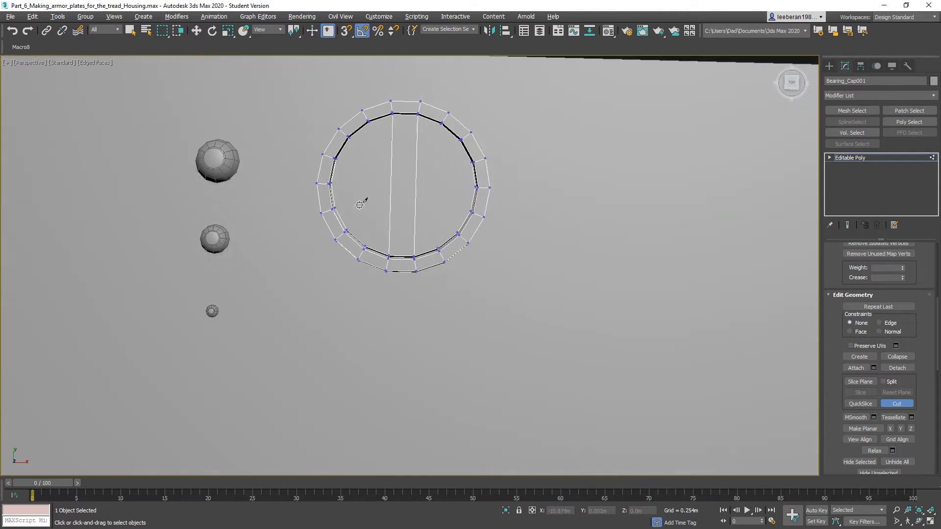
{"action": "left_click", "coordinate": [330, 184]}
{"action": "left_click", "coordinate": [476, 187]}
{"action": "middle_click_drag", "start_coordinate": [481, 182], "coordinate": [553, 248], "text": "alt"}
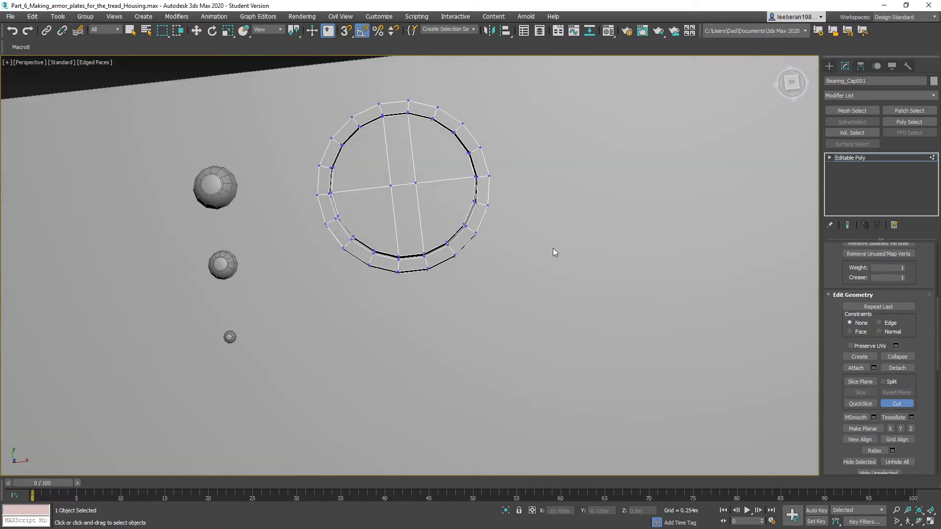
Chamfer the three edge segments of the cut along X by 0.025 m with one segment to form a second parallel strip.
{"action": "scroll", "coordinate": [915, 323], "scroll_direction": "up", "scroll_amount": 6}
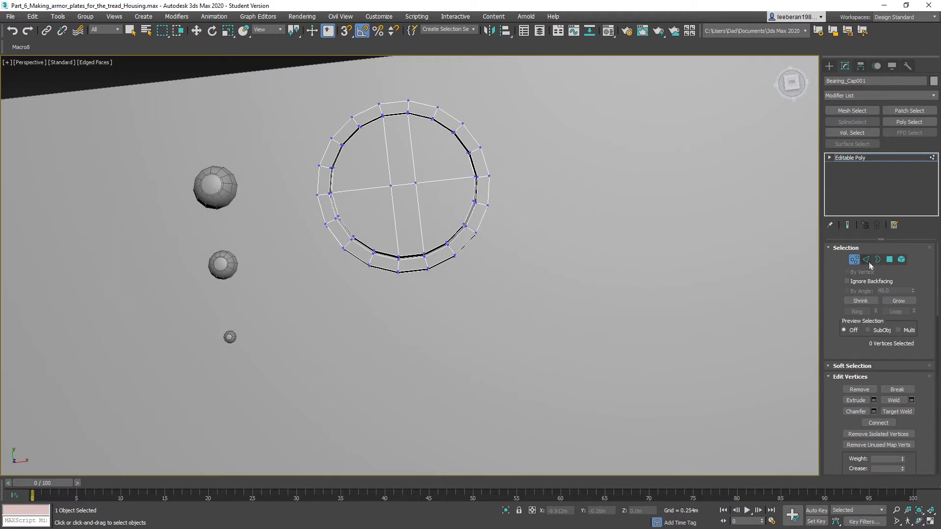
{"action": "middle_click_drag", "start_coordinate": [361, 132], "coordinate": [361, 160], "text": "alt"}
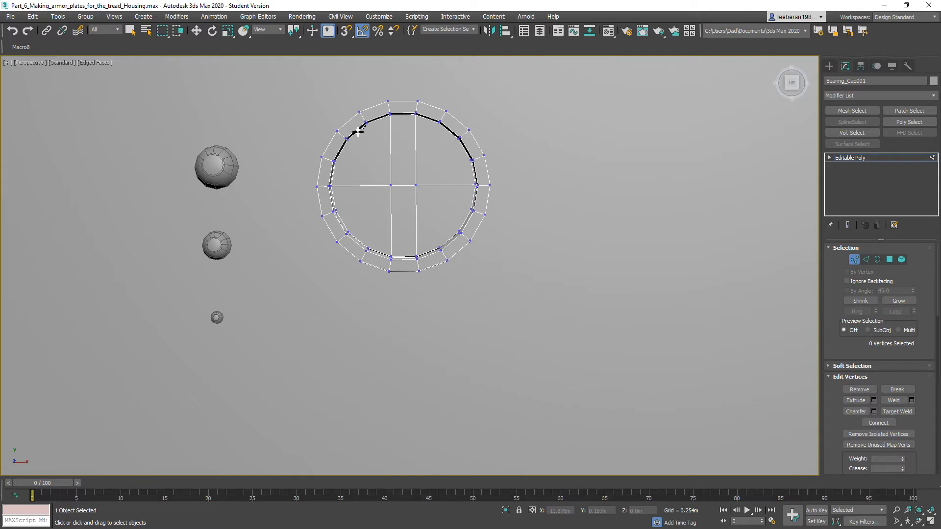
{"action": "middle_click_drag", "start_coordinate": [384, 163], "coordinate": [386, 144], "text": "alt"}
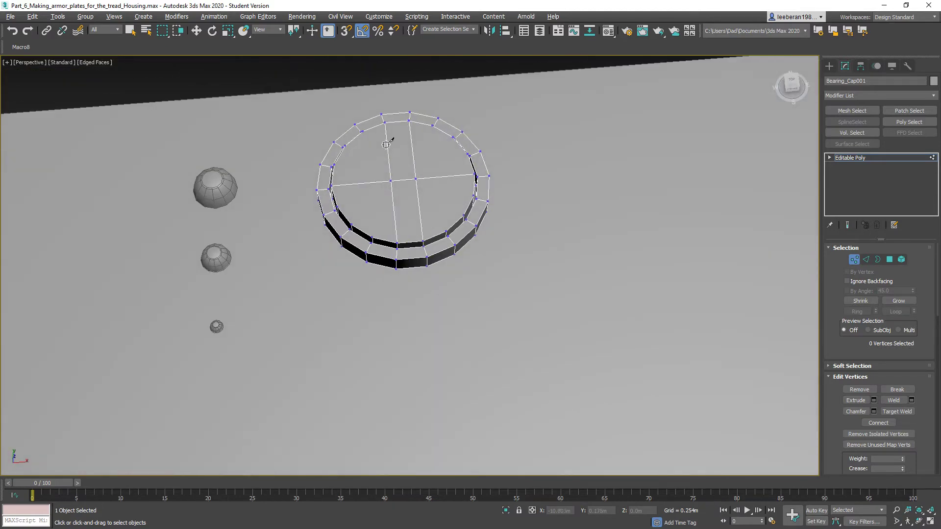
{"action": "middle_click_drag", "start_coordinate": [426, 190], "coordinate": [421, 208], "text": "alt"}
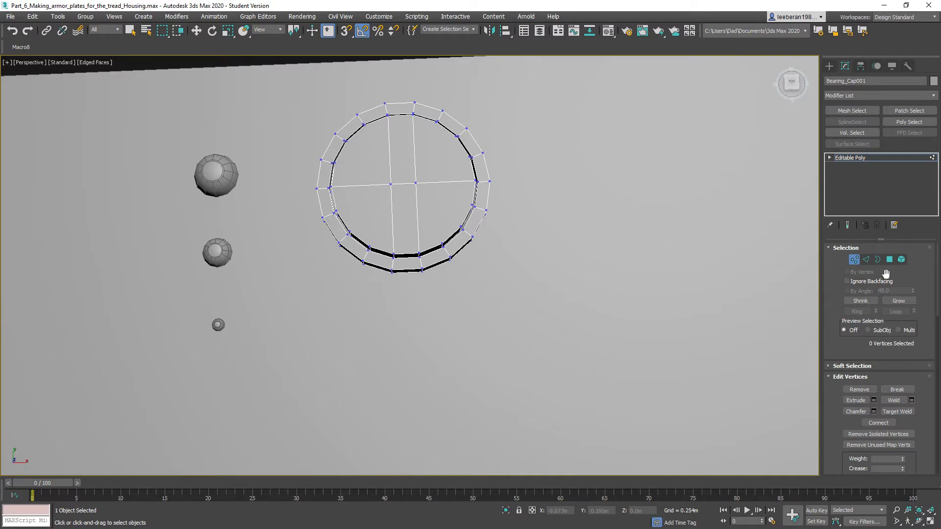
{"action": "left_click", "coordinate": [866, 259]}
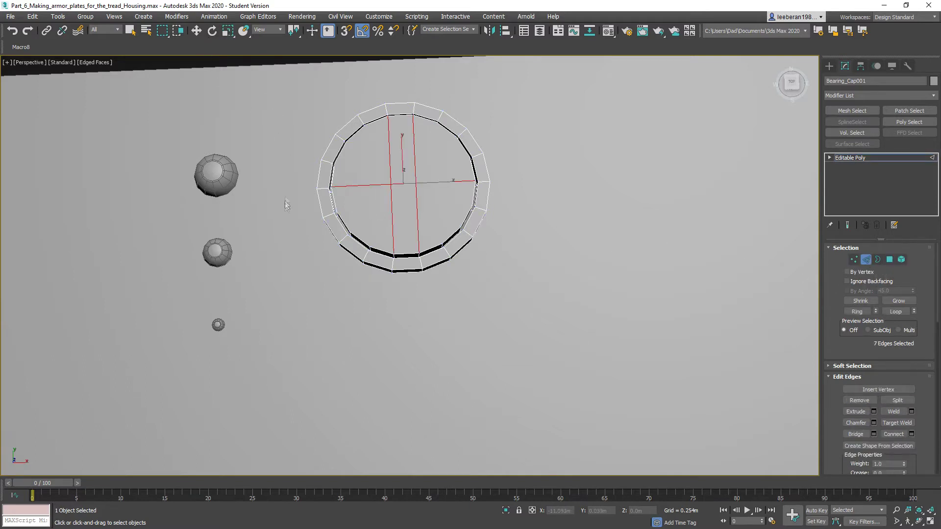
{"action": "key", "text": "r"}
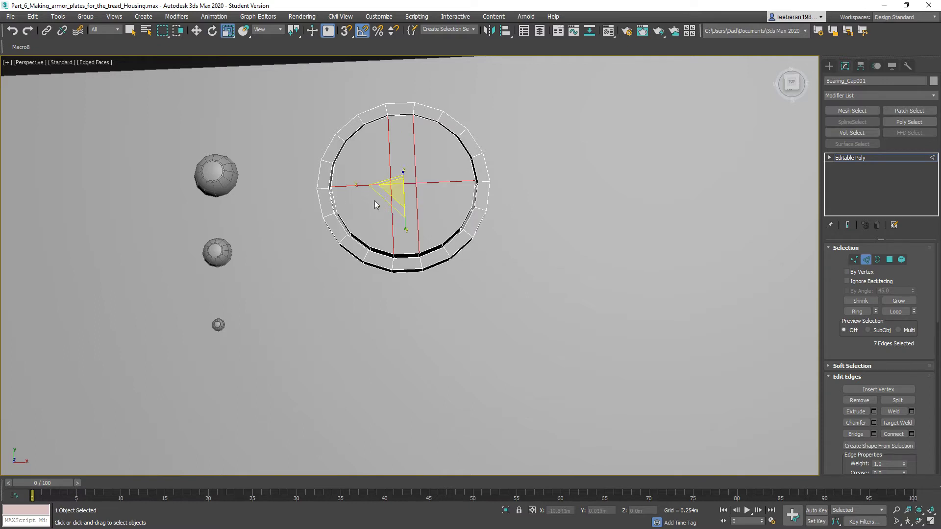
{"action": "left_click", "coordinate": [130, 30]}
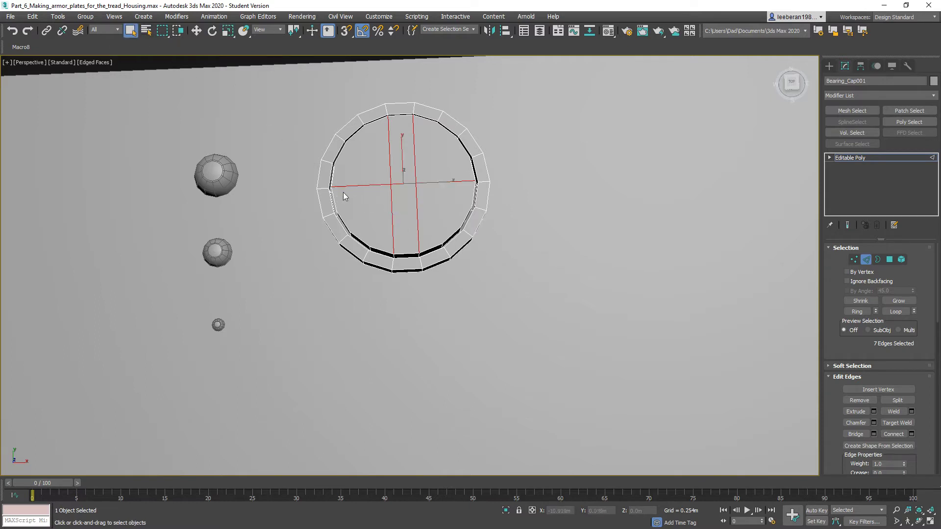
{"action": "left_click", "coordinate": [347, 187]}
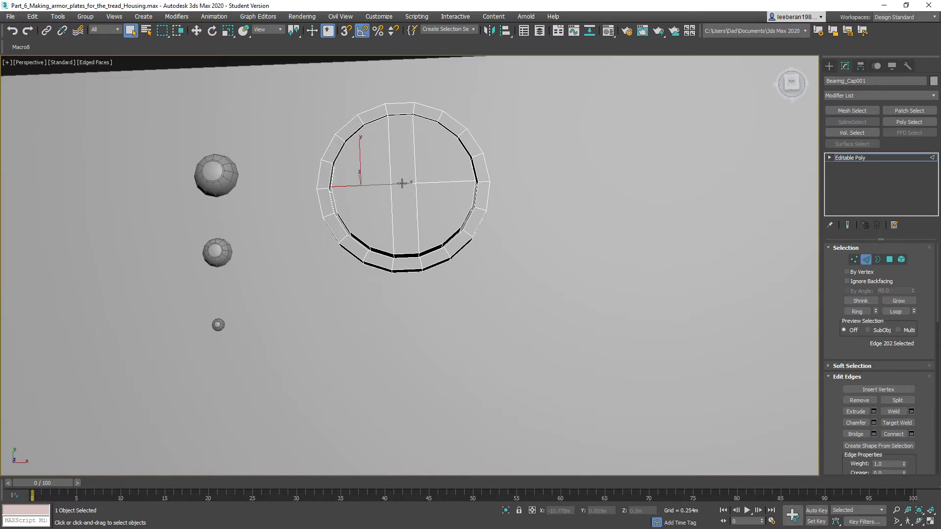
{"action": "left_click", "coordinate": [450, 181], "text": "ctrl"}
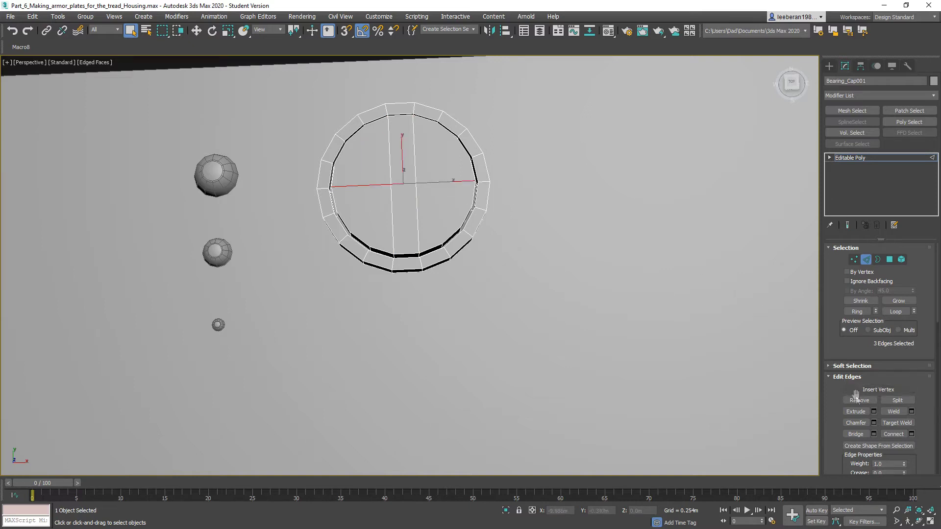
{"action": "left_click", "coordinate": [874, 423]}
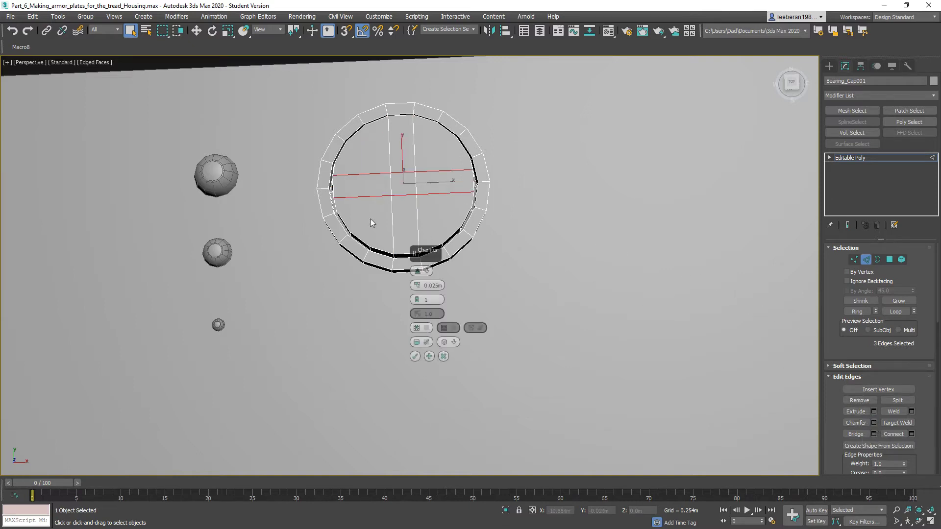
{"action": "middle_click_drag", "start_coordinate": [401, 339], "coordinate": [346, 260], "text": "alt"}
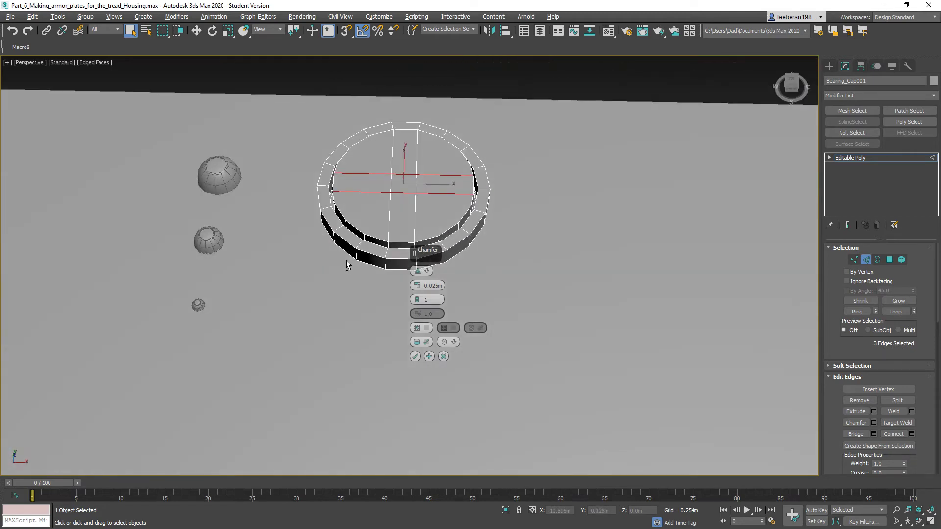
{"action": "left_click", "coordinate": [415, 356]}
Inset the five polygons forming the cross on the bearing cap's top face as one group, leaving a narrow border.
{"action": "middle_click_drag", "start_coordinate": [392, 287], "coordinate": [397, 313], "text": "alt"}
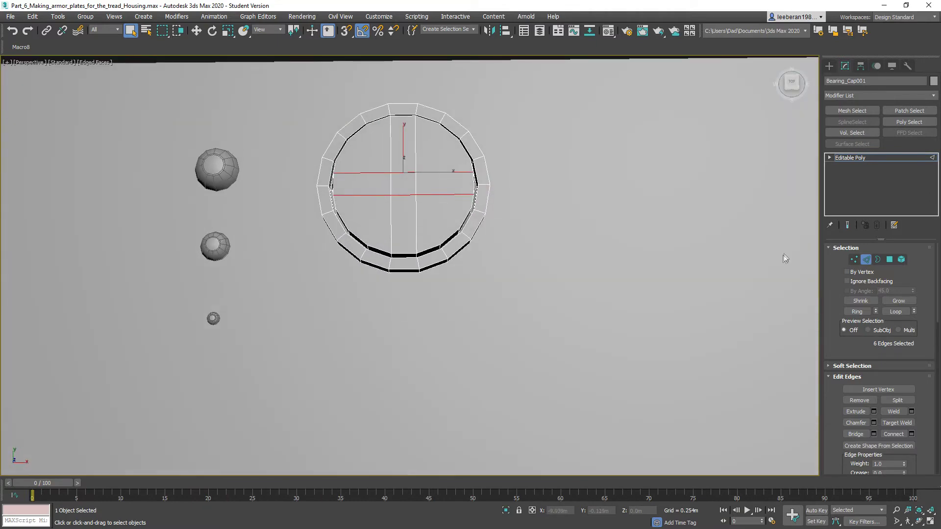
{"action": "left_click", "coordinate": [890, 260]}
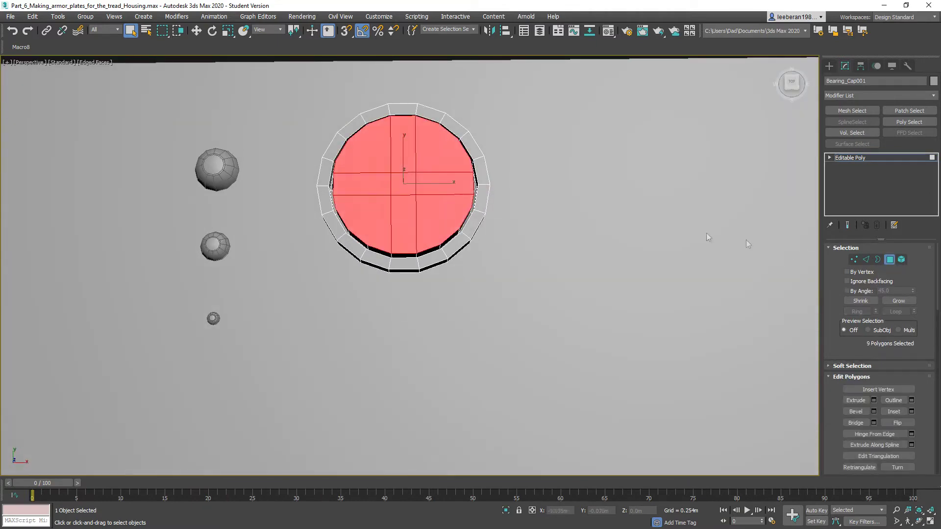
{"action": "left_click", "coordinate": [402, 141]}
{"action": "left_click", "coordinate": [404, 187], "text": "ctrl"}
{"action": "left_click", "coordinate": [406, 212], "text": "ctrl"}
{"action": "left_click", "coordinate": [435, 185], "text": "ctrl"}
{"action": "left_click", "coordinate": [367, 184], "text": "ctrl"}
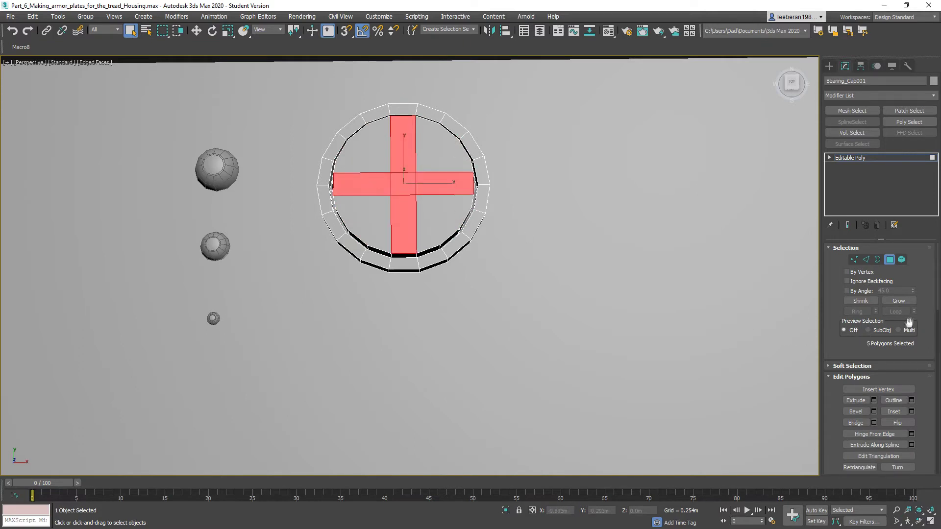
{"action": "left_click", "coordinate": [912, 412]}
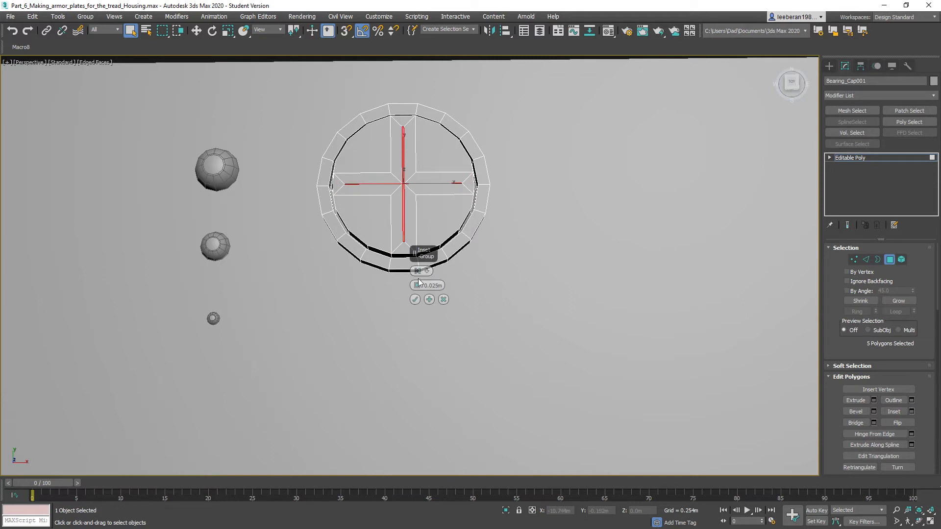
{"action": "left_click_drag", "start_coordinate": [418, 288], "coordinate": [417, 291]}
{"action": "left_click", "coordinate": [414, 299]}
Extrude the inset cross polygons slightly upward to form raised bars on the bearing cap.
{"action": "middle_click_drag", "start_coordinate": [346, 310], "coordinate": [372, 263], "text": "alt"}
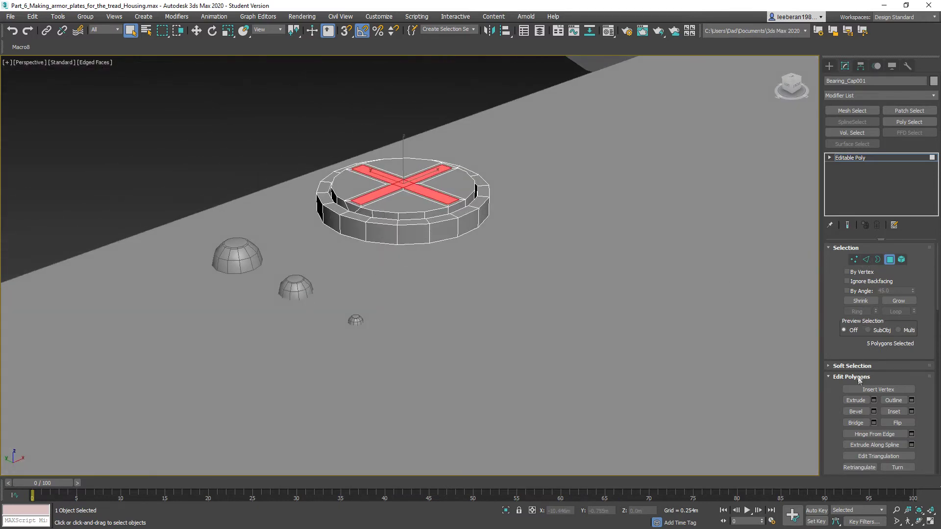
{"action": "left_click", "coordinate": [858, 400]}
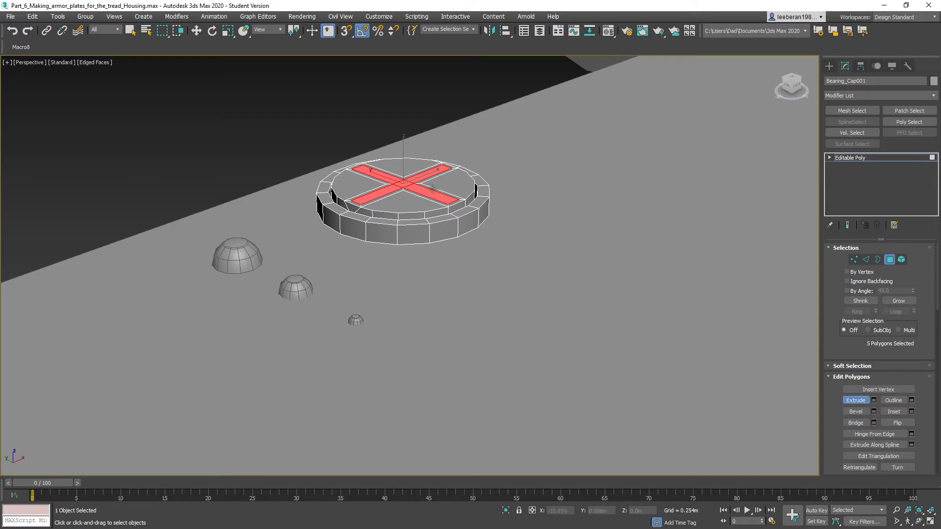
{"action": "left_click_drag", "start_coordinate": [404, 183], "coordinate": [404, 182]}
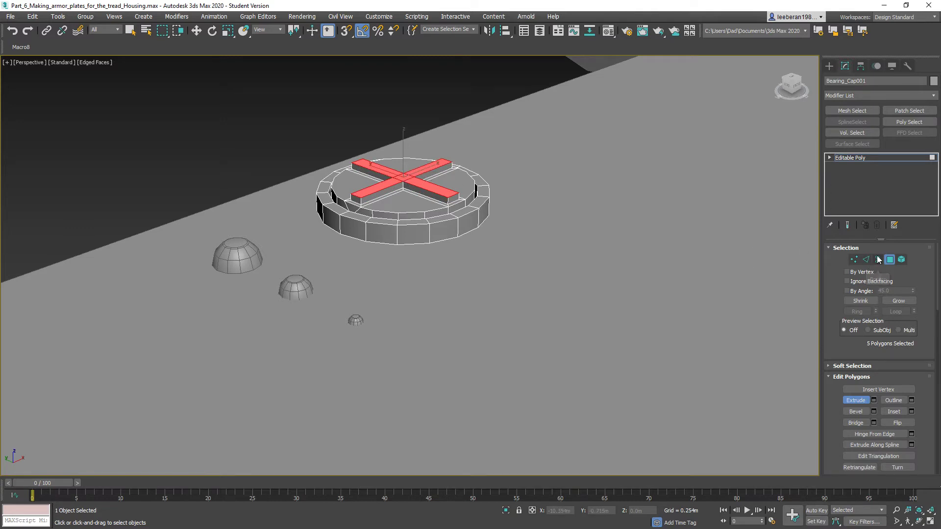
{"action": "left_click", "coordinate": [856, 400]}
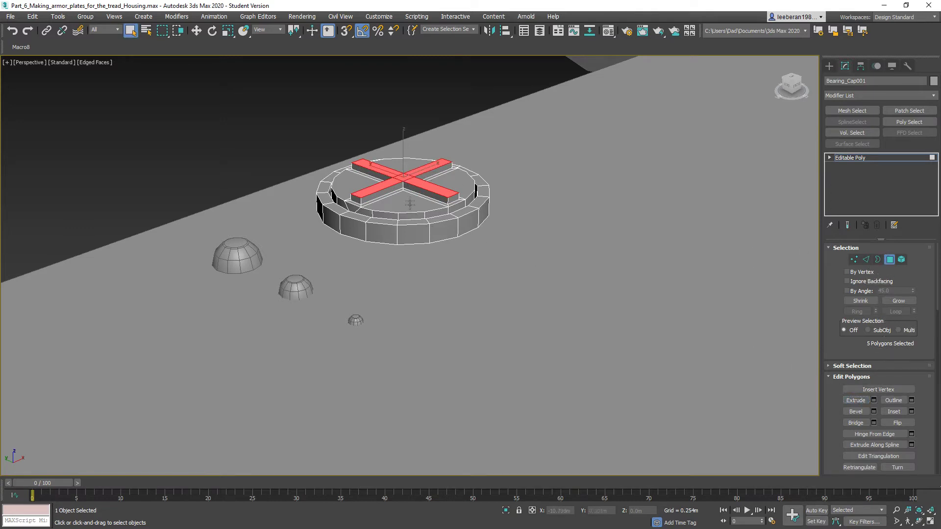
Raise the centre polygon of the cross along Z to about 0.089 m so the bars slope up, and finish polygon editing.
{"action": "left_click", "coordinate": [403, 176]}
{"action": "left_click", "coordinate": [196, 30]}
{"action": "left_click_drag", "start_coordinate": [404, 138], "coordinate": [400, 130]}
{"action": "middle_click_drag", "start_coordinate": [492, 174], "coordinate": [510, 225], "text": "alt"}
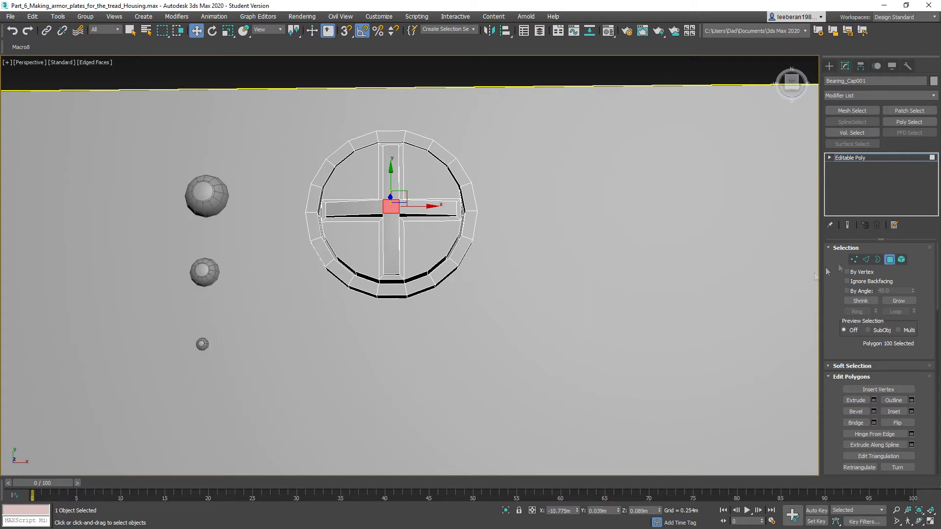
{"action": "left_click", "coordinate": [889, 260]}
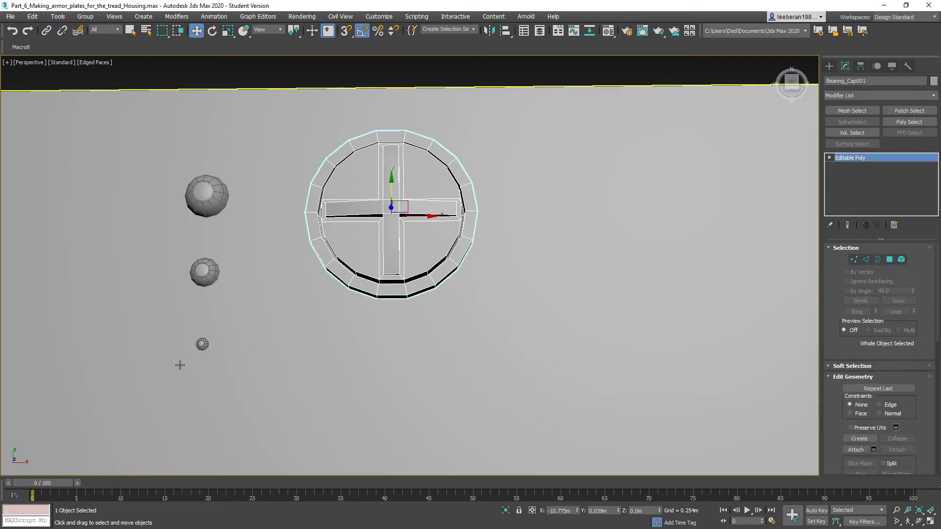
With Select and Place, clone the small rivet as instances onto the two lower quadrants of the bearing cap's face.
{"action": "left_click", "coordinate": [203, 344]}
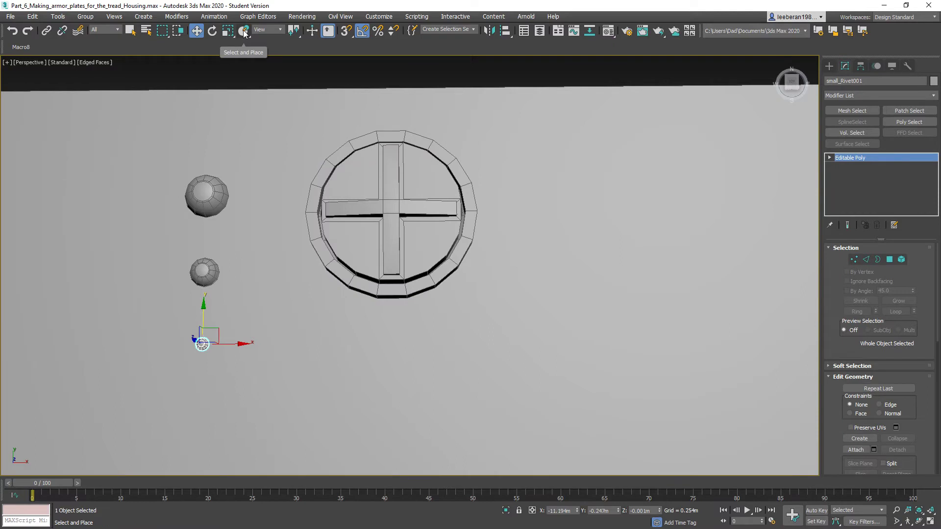
{"action": "left_click", "coordinate": [243, 31]}
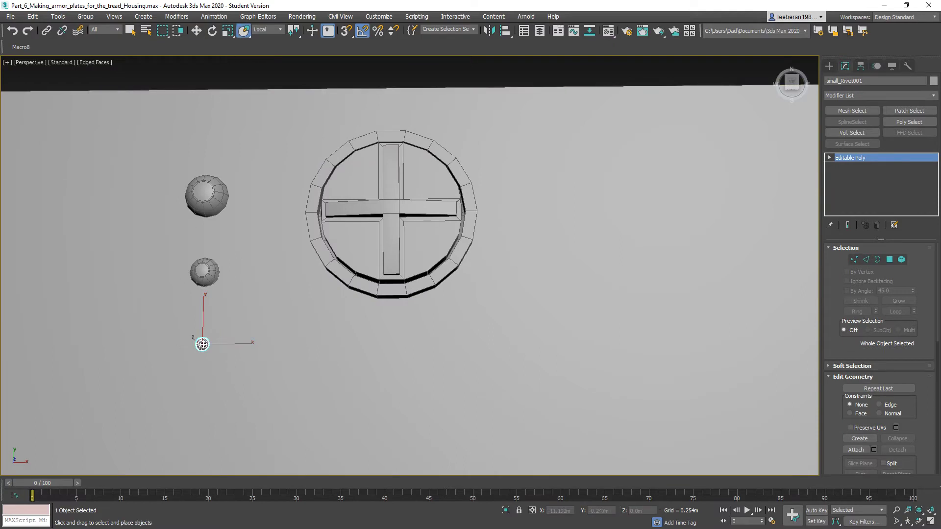
{"action": "mouse_move", "coordinate": [202, 345]}
{"action": "left_mouse_down"}
{"action": "mouse_move", "coordinate": [325, 241]}
{"action": "mouse_move", "coordinate": [361, 234]}
{"action": "mouse_move", "coordinate": [358, 242]}
{"action": "left_mouse_up"}
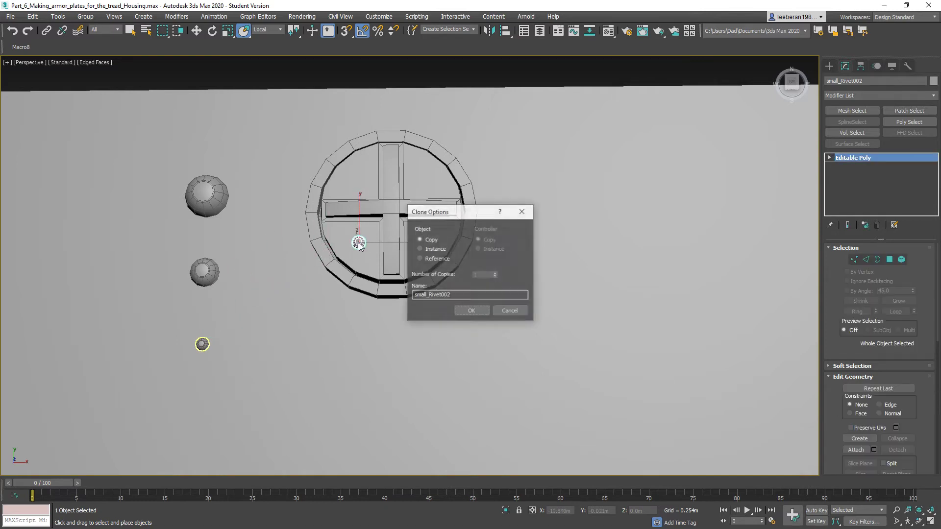
{"action": "left_click", "coordinate": [462, 309]}
{"action": "left_click_drag", "start_coordinate": [359, 242], "coordinate": [420, 244]}
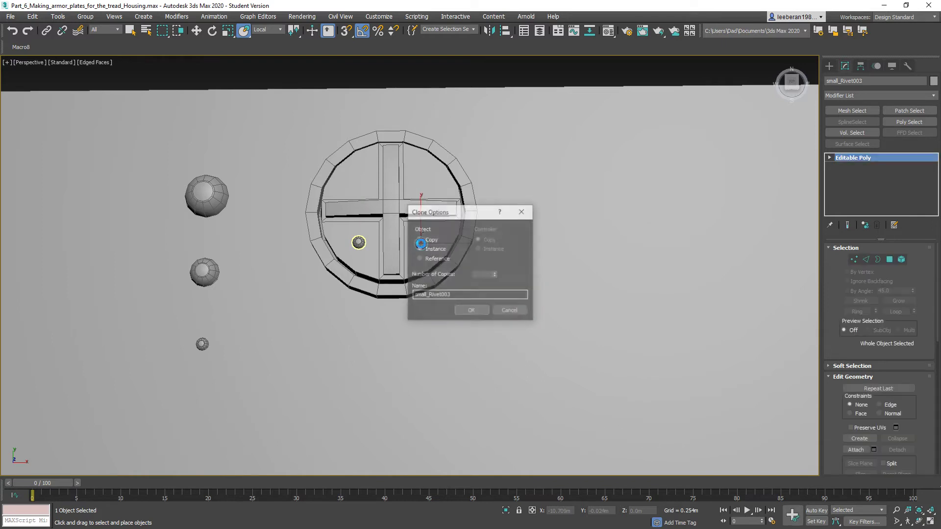
{"action": "left_click", "coordinate": [464, 310]}
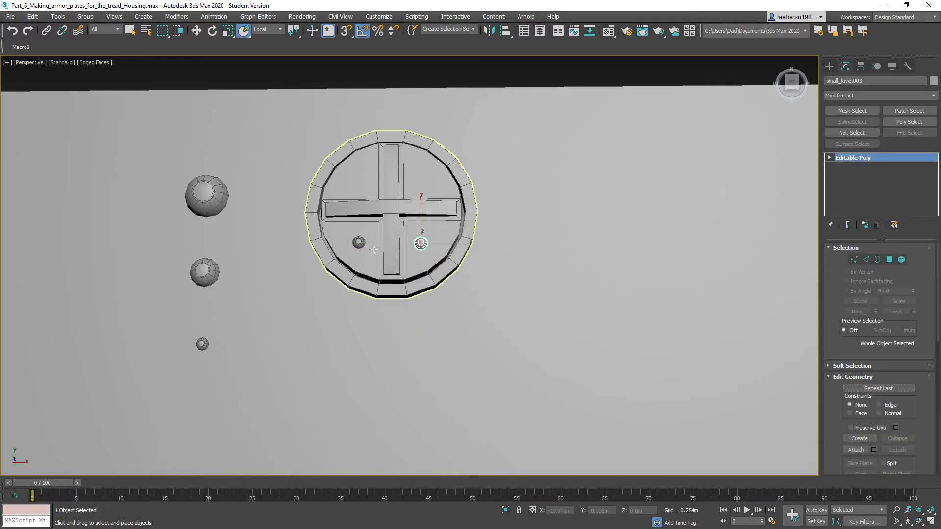
Clone the two placed rivets together as instances onto the two upper quadrants of the bearing cap.
{"action": "left_click", "coordinate": [358, 243], "text": "ctrl"}
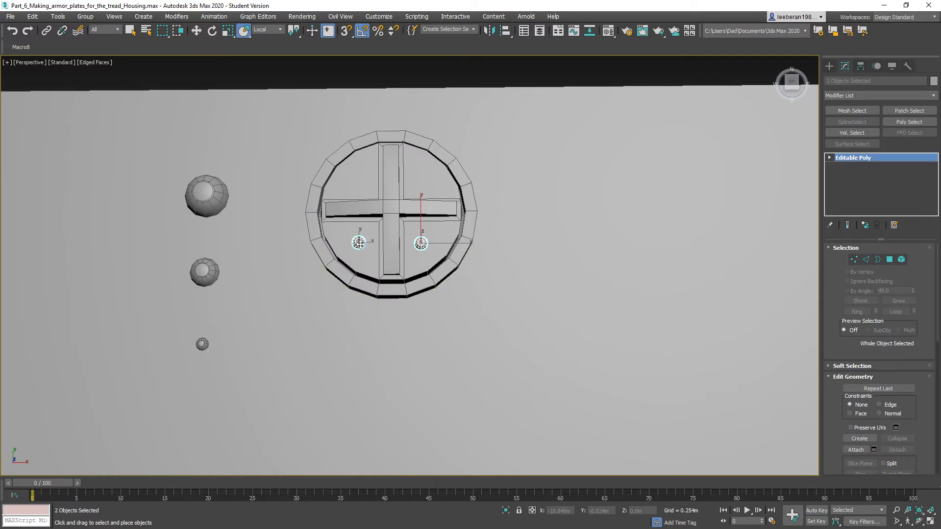
{"action": "left_click_drag", "start_coordinate": [359, 242], "coordinate": [358, 176], "text": "shift"}
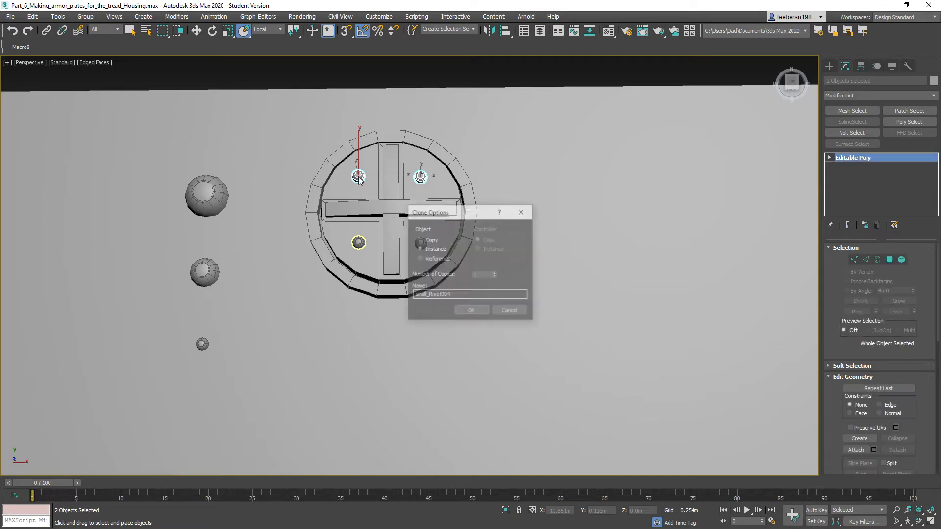
{"action": "left_click", "coordinate": [463, 313]}
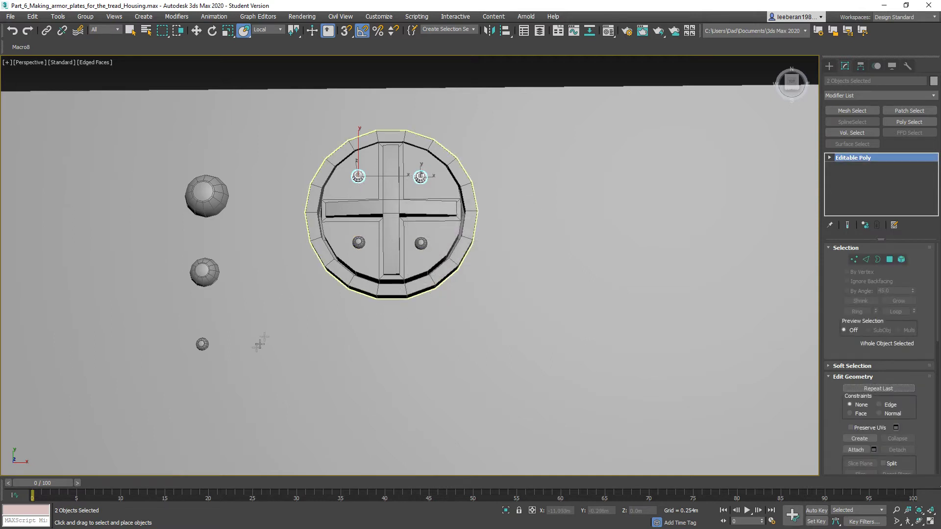
Place four more small rivet instances on the bearing cap's outer rim, one at each end of the cross bars.
{"action": "left_click", "coordinate": [202, 344]}
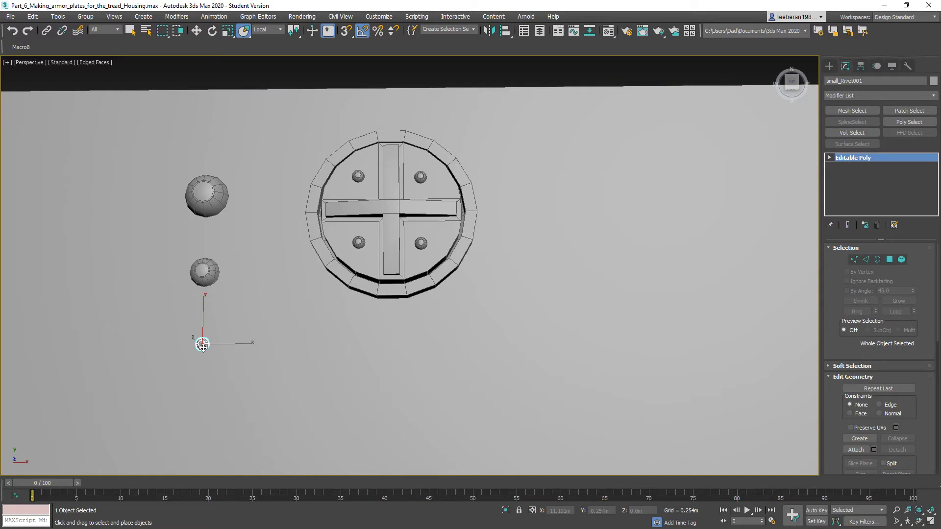
{"action": "mouse_move", "coordinate": [202, 344]}
{"action": "left_mouse_down", "text": "shift"}
{"action": "mouse_move", "coordinate": [392, 289]}
{"action": "mouse_move", "coordinate": [390, 136]}
{"action": "left_mouse_up", "text": "shift"}
{"action": "key", "text": "Return"}
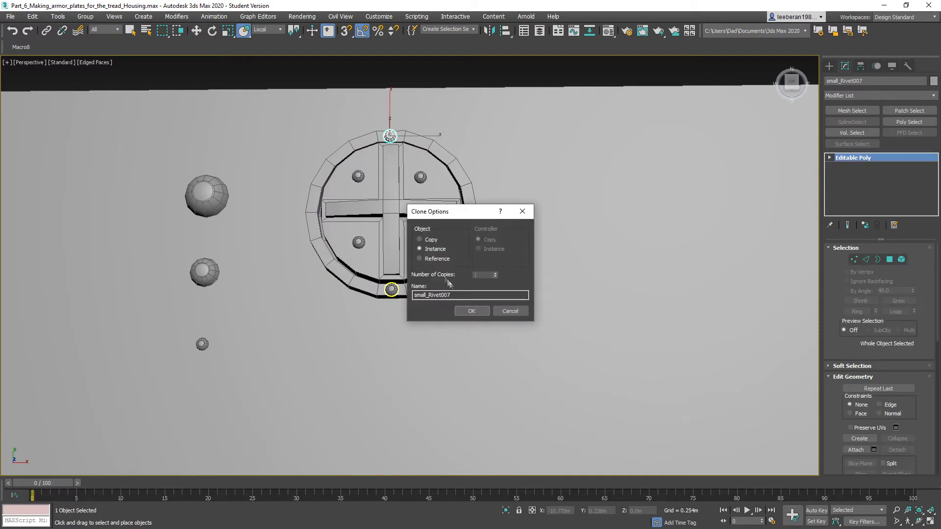
{"action": "left_click", "coordinate": [461, 312]}
{"action": "left_click_drag", "start_coordinate": [390, 135], "coordinate": [471, 209]}
{"action": "left_click", "coordinate": [468, 311]}
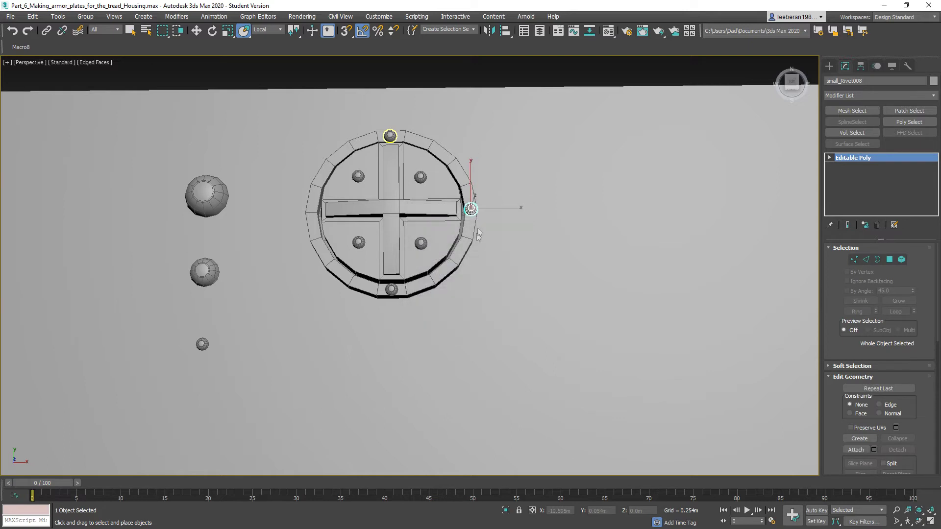
{"action": "left_click_drag", "start_coordinate": [471, 209], "coordinate": [312, 214]}
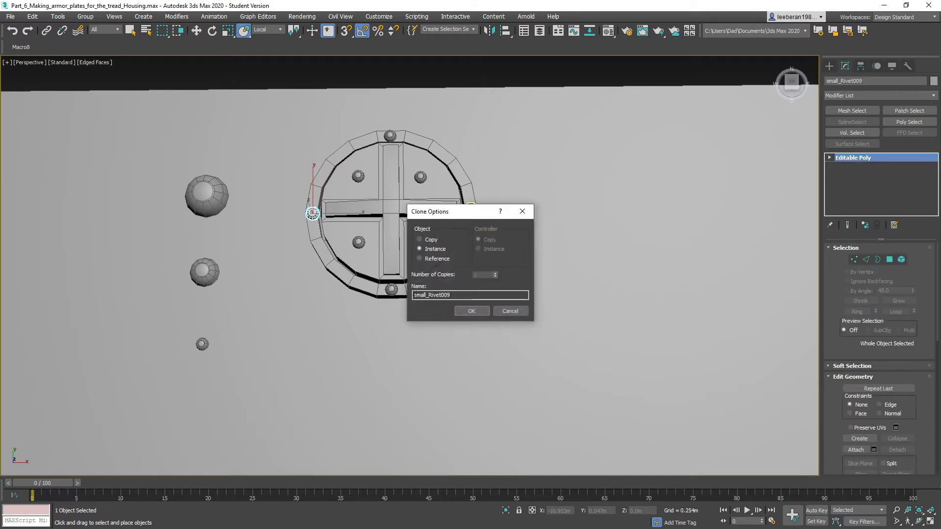
{"action": "left_click", "coordinate": [467, 311]}
Attach all eight placed small rivets to the bearing cap so they form one editable poly object.
{"action": "middle_click_drag", "start_coordinate": [340, 319], "coordinate": [364, 294], "text": "alt"}
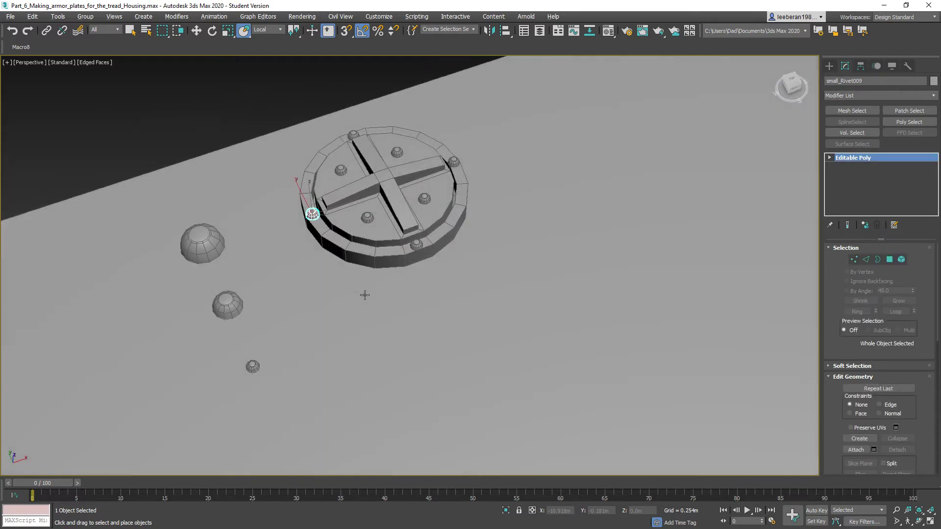
{"action": "left_click", "coordinate": [379, 251]}
{"action": "scroll", "coordinate": [870, 313], "scroll_direction": "down", "scroll_amount": 5}
{"action": "left_click", "coordinate": [856, 377]}
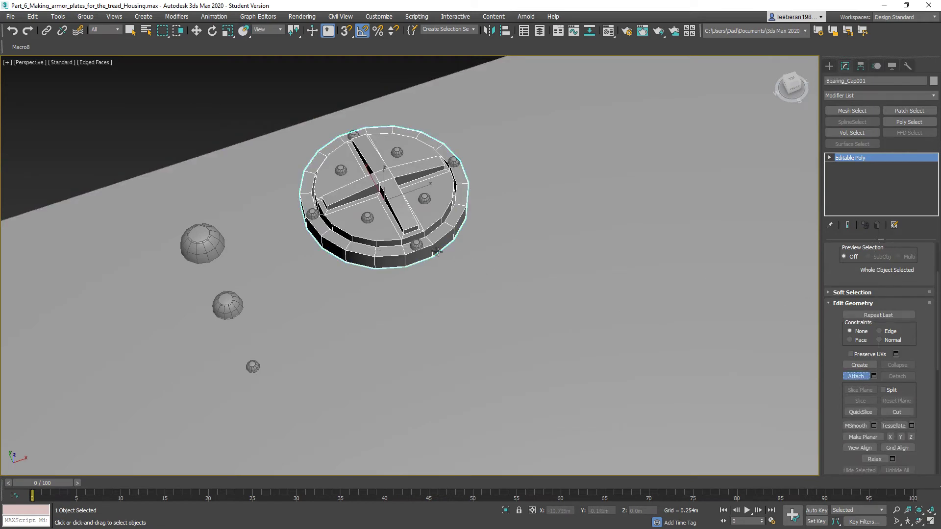
{"action": "left_click", "coordinate": [424, 198]}
{"action": "left_click", "coordinate": [396, 152]}
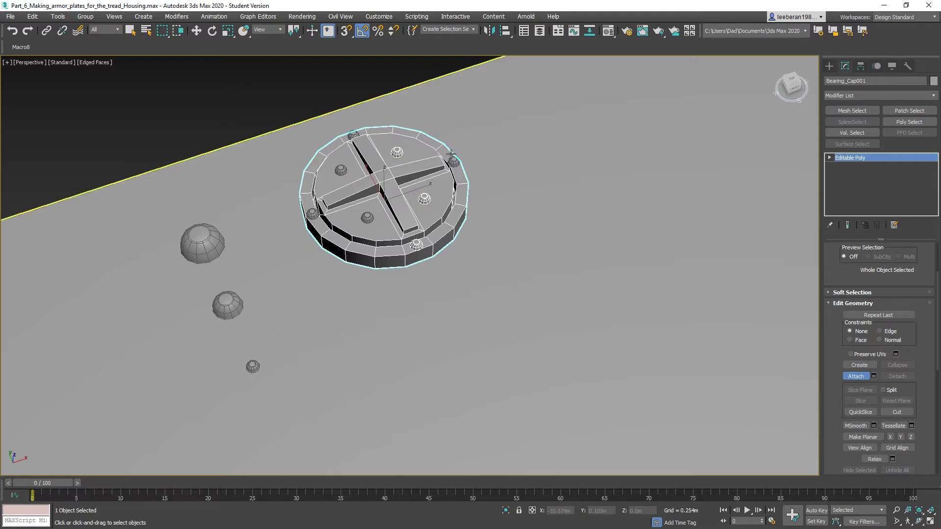
{"action": "left_click", "coordinate": [454, 161]}
{"action": "left_click", "coordinate": [354, 136]}
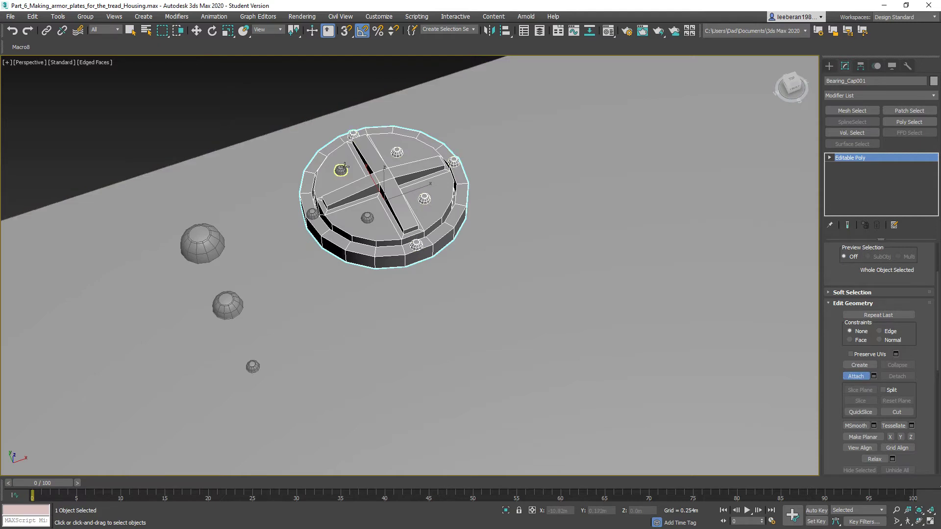
{"action": "left_click", "coordinate": [368, 218]}
{"action": "left_click", "coordinate": [313, 213]}
{"action": "left_click", "coordinate": [852, 376]}
With Select and Place, clone the riveted bearing cap as an instance onto the rounded low end of the tread housing's side.
{"action": "middle_click_drag", "start_coordinate": [560, 311], "coordinate": [534, 287], "text": "alt"}
{"action": "scroll", "coordinate": [534, 287], "scroll_direction": "down", "scroll_amount": 6}
{"action": "scroll", "coordinate": [524, 292], "scroll_direction": "up", "scroll_amount": 4}
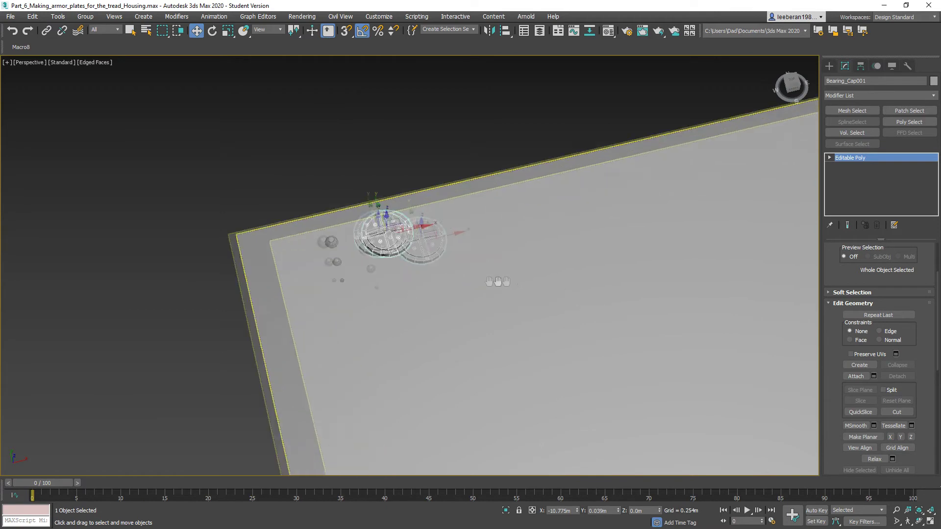
{"action": "middle_click_drag", "start_coordinate": [417, 294], "coordinate": [531, 291], "text": "alt"}
{"action": "middle_click_drag", "start_coordinate": [544, 248], "coordinate": [559, 370]}
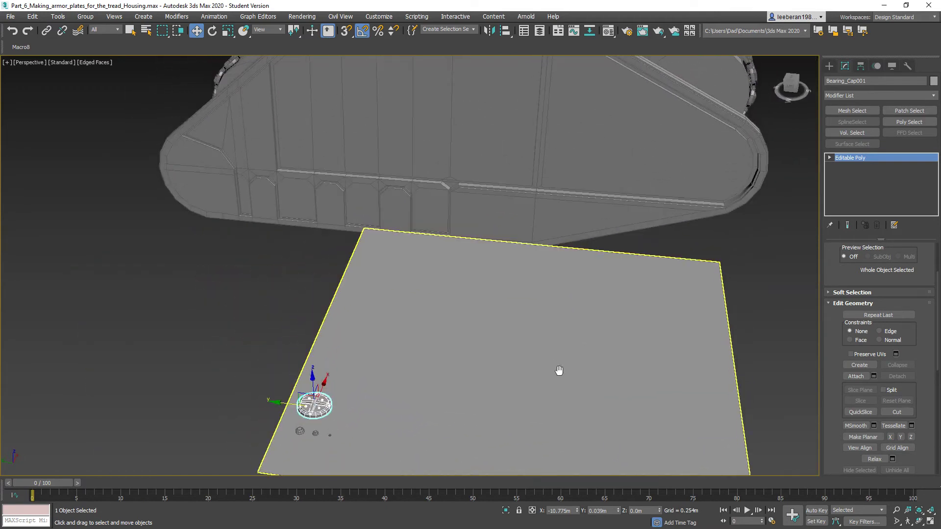
{"action": "middle_click_drag", "start_coordinate": [550, 317], "coordinate": [532, 352]}
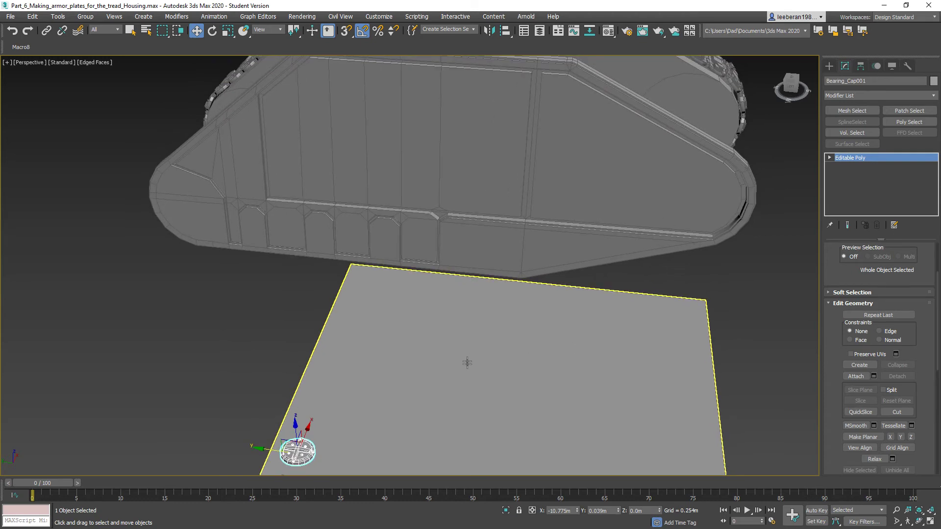
{"action": "scroll", "coordinate": [463, 373], "scroll_direction": "up", "scroll_amount": 5}
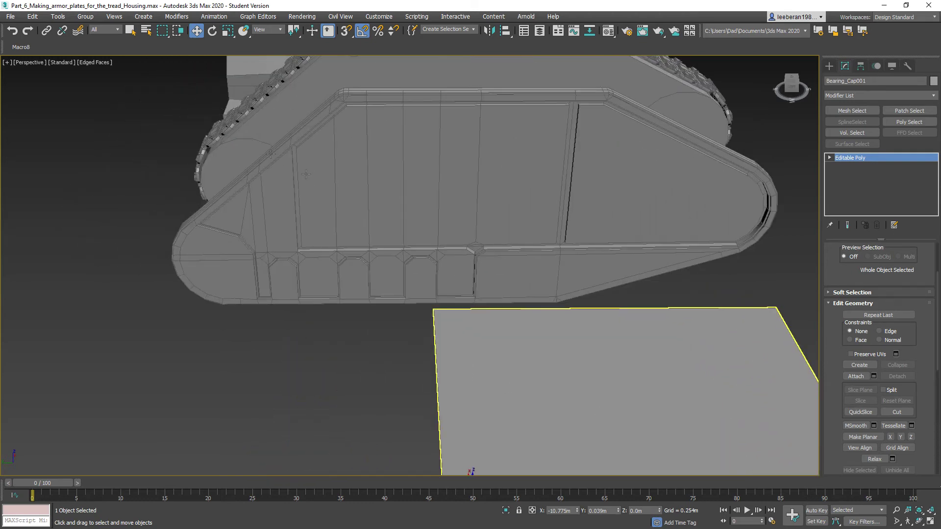
{"action": "left_click", "coordinate": [247, 32]}
{"action": "middle_click_drag", "start_coordinate": [435, 346], "coordinate": [491, 300]}
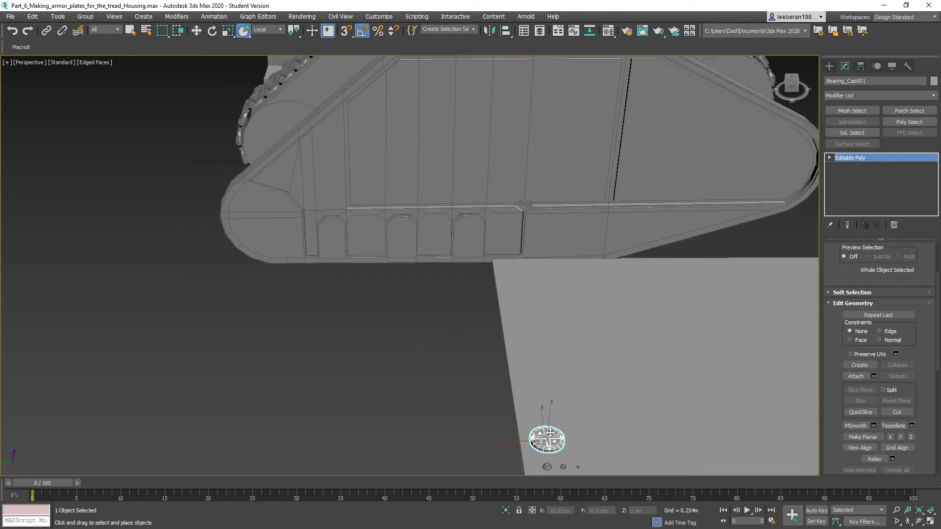
{"action": "left_click_drag", "start_coordinate": [547, 440], "coordinate": [259, 223], "text": "shift"}
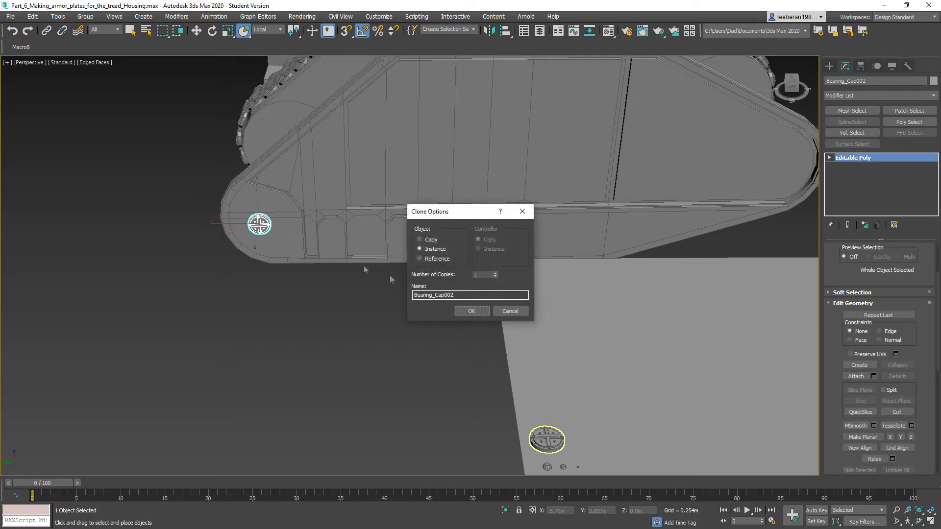
{"action": "left_click", "coordinate": [469, 312]}
Place three more bearing cap instances along the housing's lower edge, one inside each chamfered-top panel.
{"action": "mouse_move", "coordinate": [259, 224]}
{"action": "left_mouse_down"}
{"action": "mouse_move", "coordinate": [331, 243]}
{"action": "mouse_move", "coordinate": [400, 244]}
{"action": "left_mouse_up"}
{"action": "left_click", "coordinate": [468, 311]}
{"action": "left_click", "coordinate": [468, 310]}
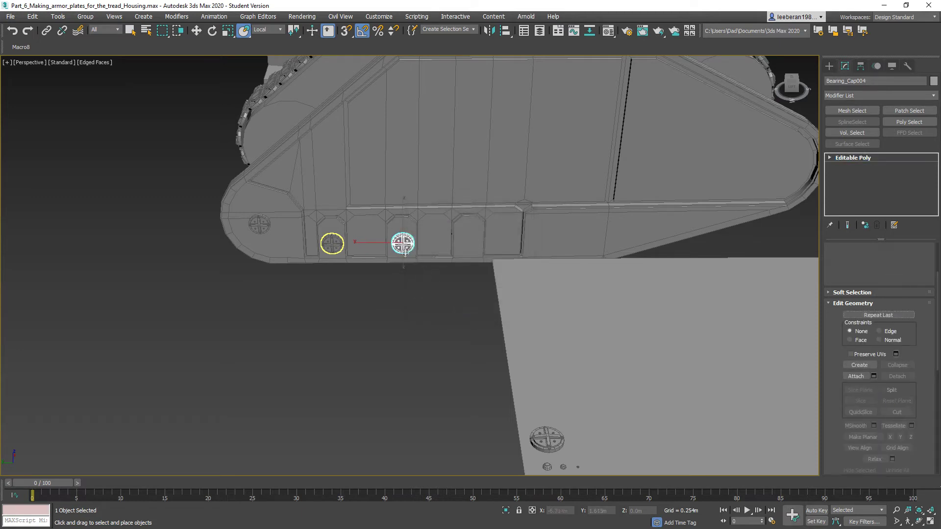
{"action": "left_click_drag", "start_coordinate": [402, 243], "coordinate": [468, 243]}
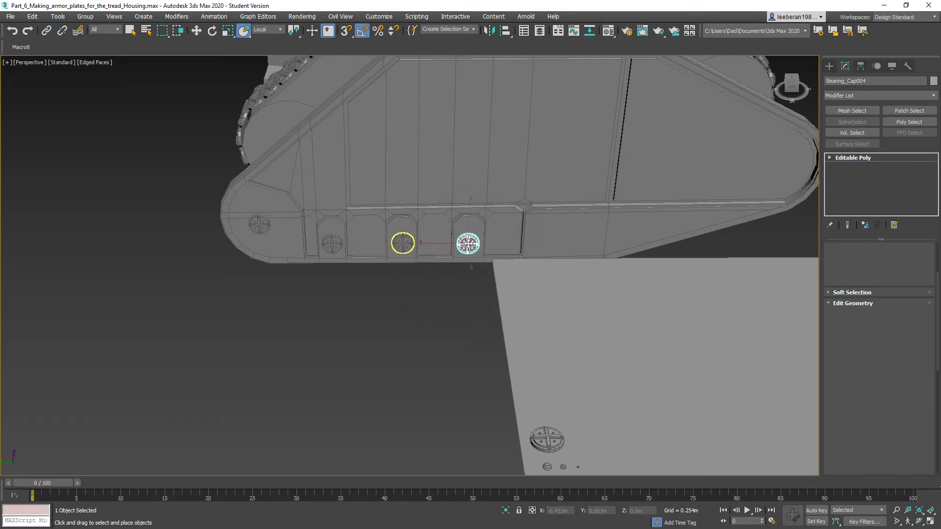
{"action": "key", "text": "ctrl+v"}
{"action": "left_click", "coordinate": [472, 312]}
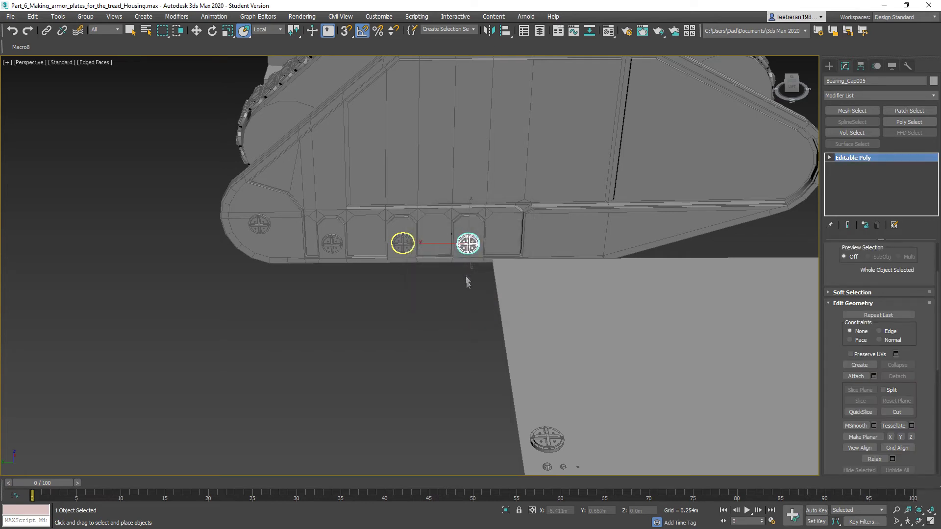
Try placing a bearing cap instance at the housing's lower corner where the bottom edge starts sloping up, and undo it.
{"action": "scroll", "coordinate": [603, 338], "scroll_direction": "down", "scroll_amount": 3}
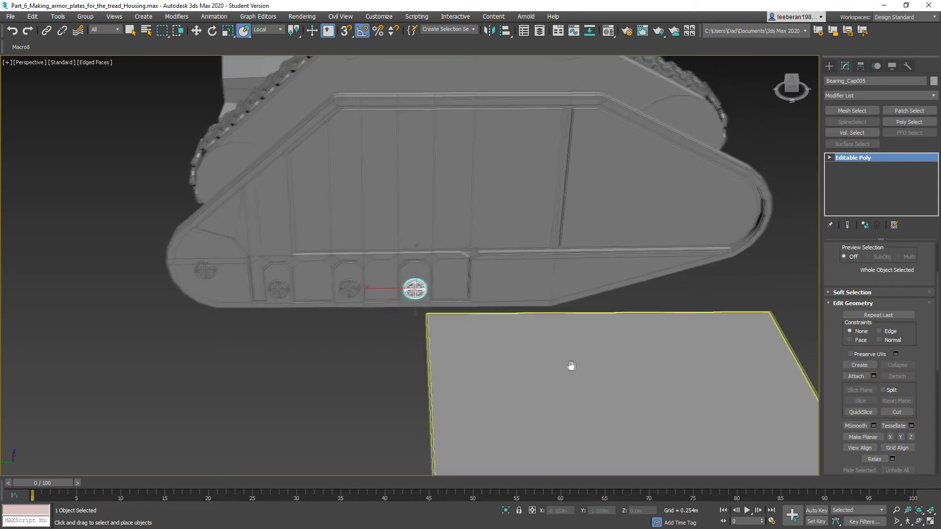
{"action": "left_click_drag", "start_coordinate": [408, 292], "coordinate": [537, 296]}
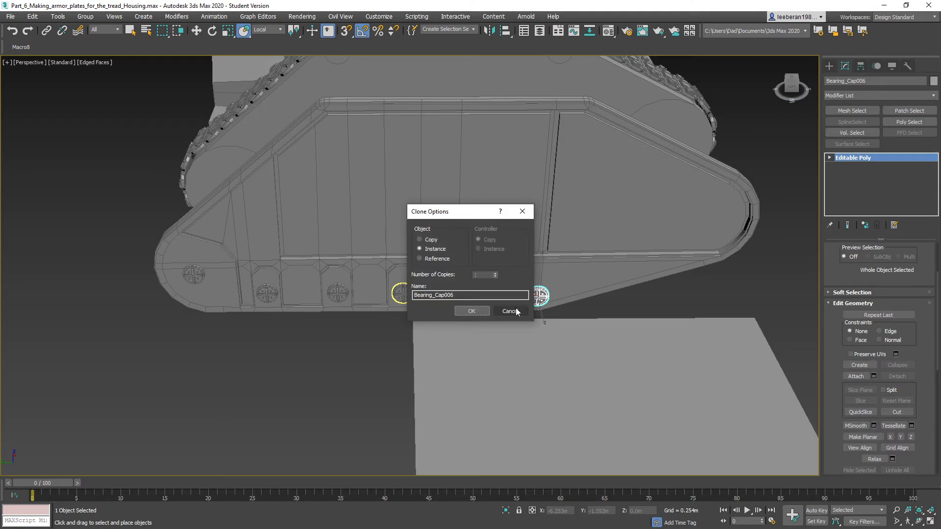
{"action": "left_click", "coordinate": [471, 312]}
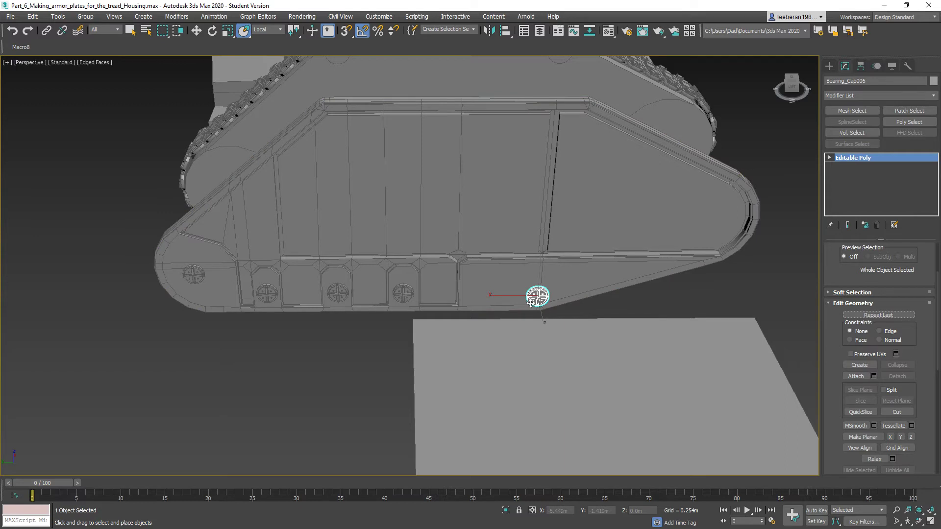
{"action": "key", "text": "ctrl+z"}
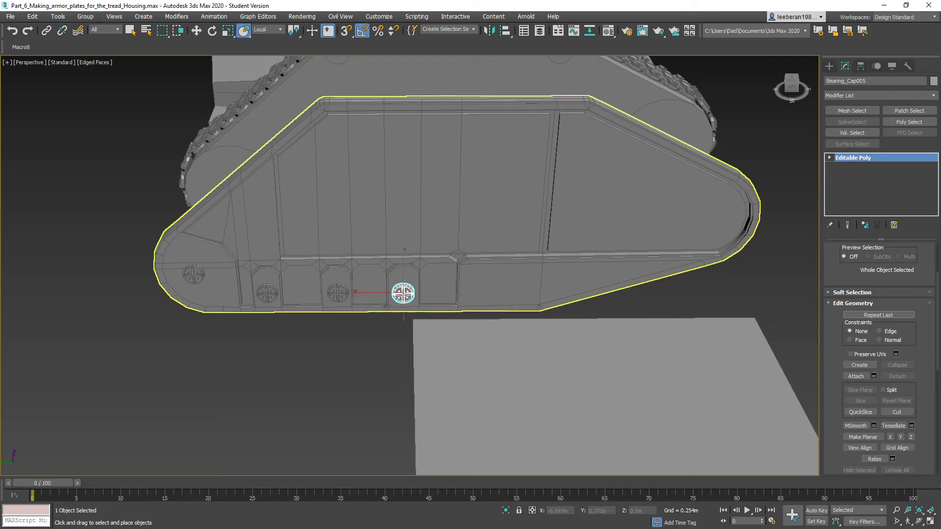
Place bearing cap instances on the housing's sloping bottom edge and partway up the slanted edge above the rounded low end.
{"action": "mouse_move", "coordinate": [403, 293]}
{"action": "left_mouse_down", "text": "shift"}
{"action": "mouse_move", "coordinate": [538, 251]}
{"action": "mouse_move", "coordinate": [669, 256]}
{"action": "mouse_move", "coordinate": [662, 265]}
{"action": "left_mouse_up", "text": "shift"}
{"action": "left_click", "coordinate": [478, 311]}
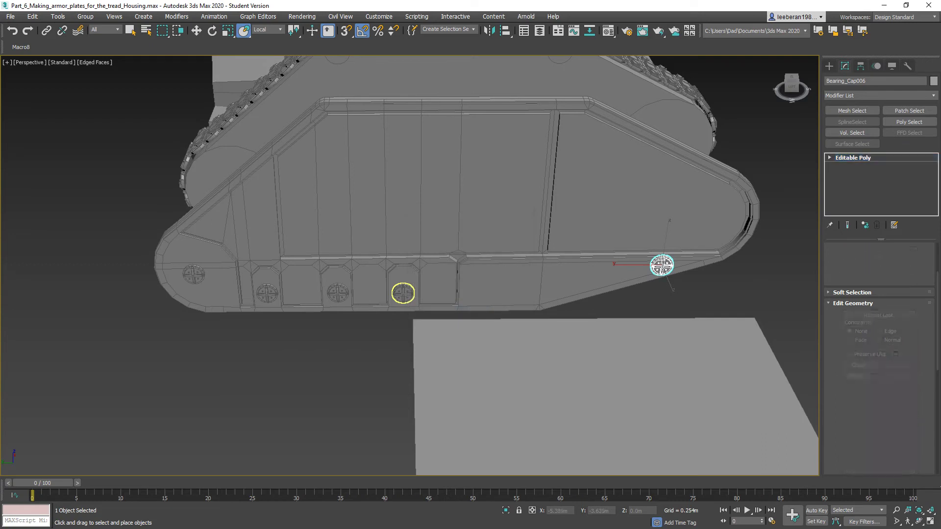
{"action": "left_click_drag", "start_coordinate": [662, 265], "coordinate": [257, 189]}
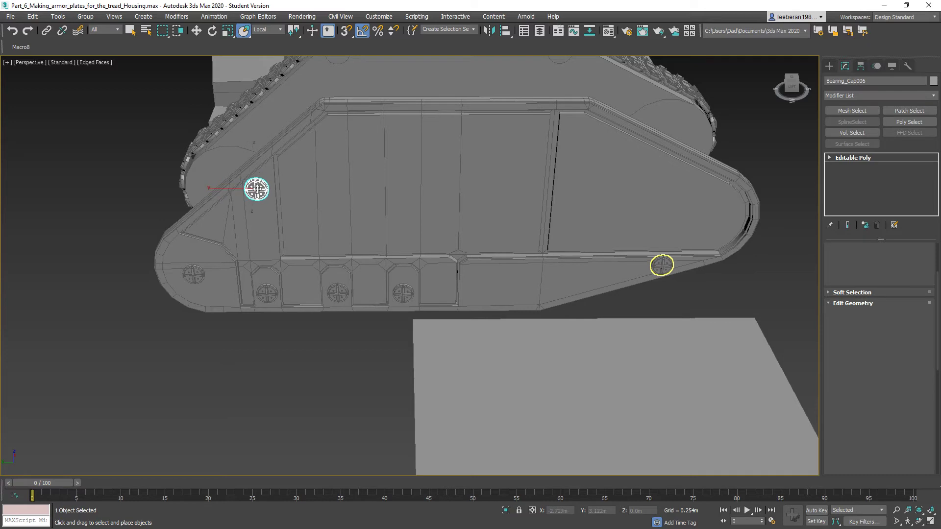
{"action": "left_click_drag", "start_coordinate": [258, 189], "coordinate": [258, 189], "text": "shift"}
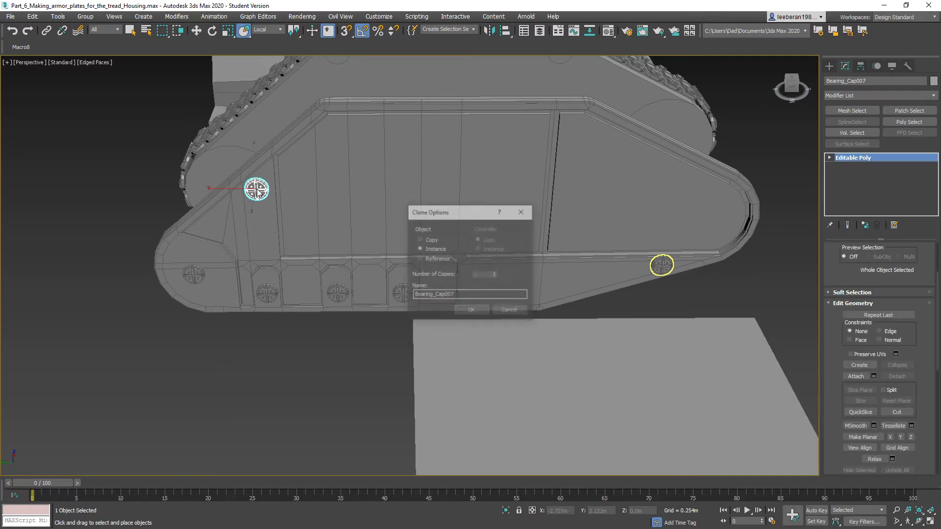
{"action": "left_click", "coordinate": [462, 311]}
Place two more bearing cap instances up the slanted edge to its top corner, and one at the opposite top corner of the housing.
{"action": "left_click_drag", "start_coordinate": [267, 197], "coordinate": [336, 126]}
{"action": "left_click", "coordinate": [463, 311]}
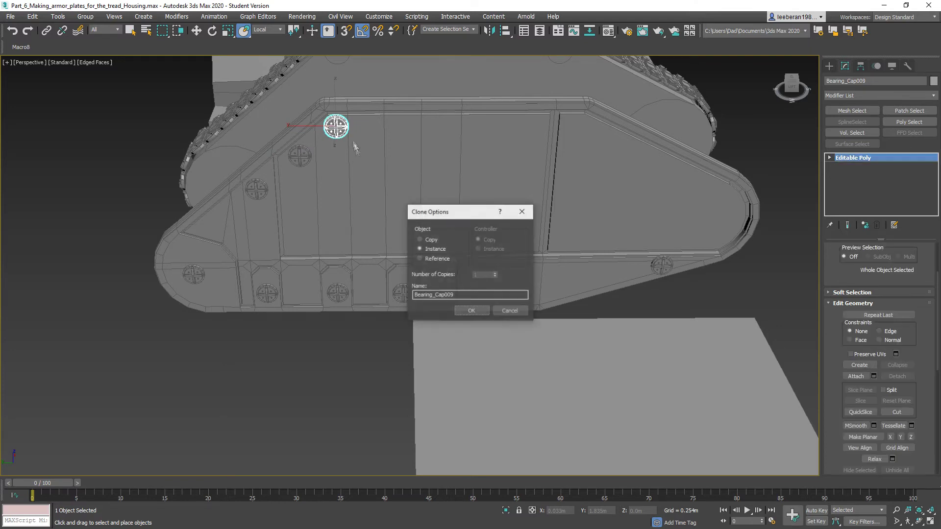
{"action": "left_click", "coordinate": [471, 311]}
{"action": "left_click_drag", "start_coordinate": [336, 127], "coordinate": [582, 122]}
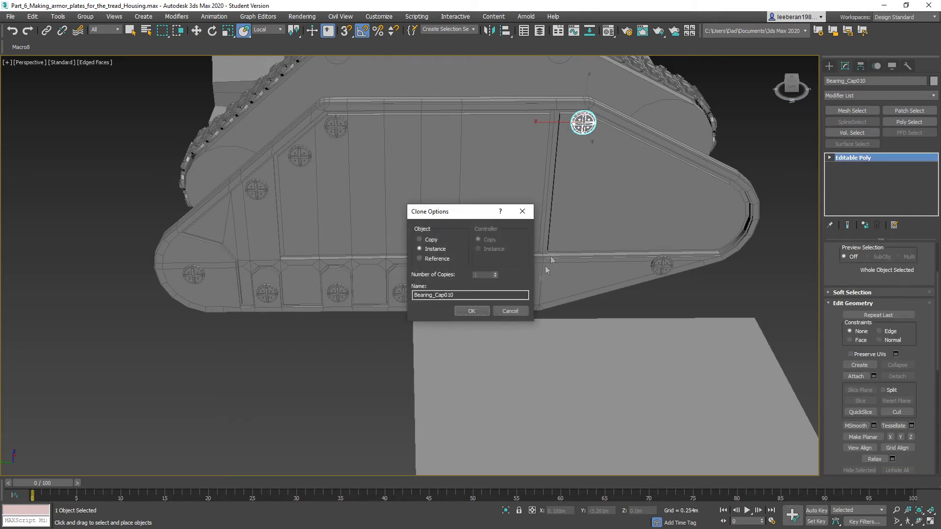
{"action": "left_click", "coordinate": [475, 312]}
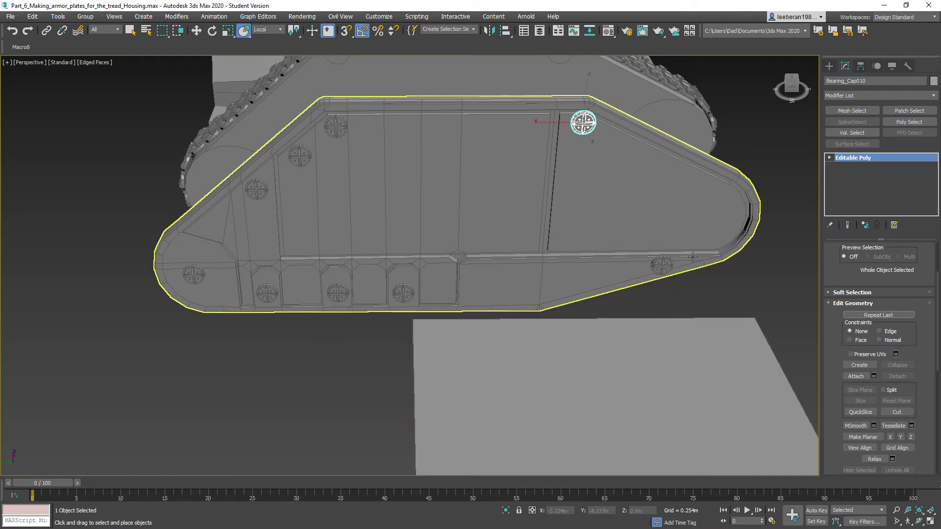
Draw a thin box about 1.11 m long, 0.89 m wide and 0.06 m high on the work table below the bearing cap.
{"action": "middle_click_drag", "start_coordinate": [637, 257], "coordinate": [583, 236], "text": "alt"}
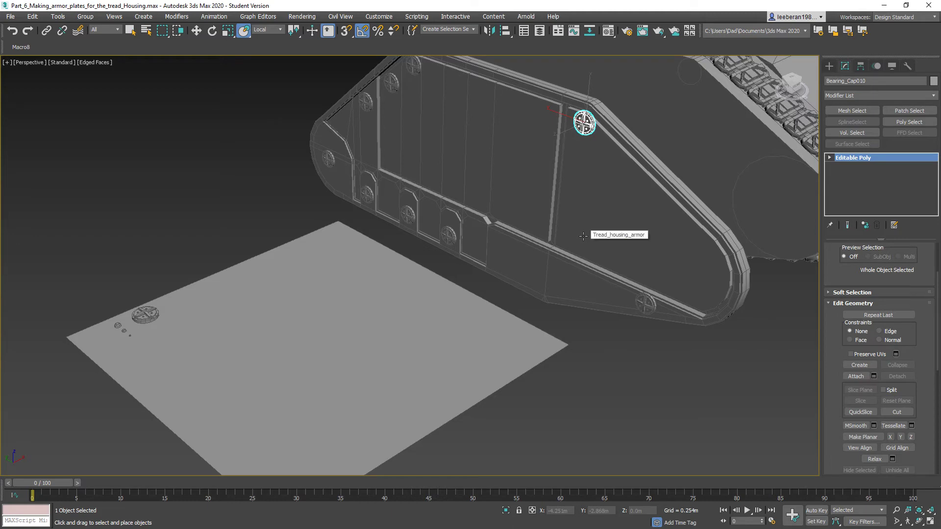
{"action": "scroll", "coordinate": [583, 236], "scroll_direction": "up", "scroll_amount": 3}
{"action": "middle_click_drag", "start_coordinate": [583, 236], "coordinate": [460, 294], "text": "alt"}
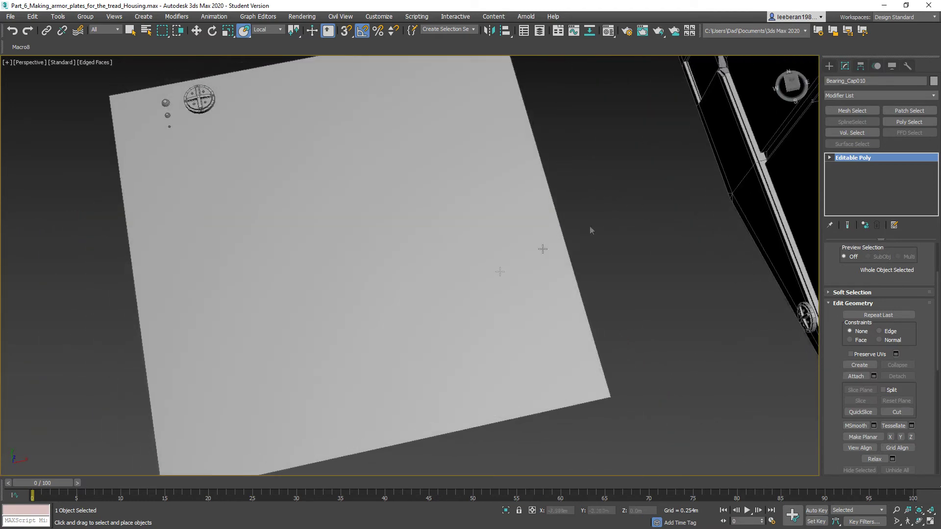
{"action": "left_click", "coordinate": [829, 67]}
{"action": "left_click", "coordinate": [860, 125]}
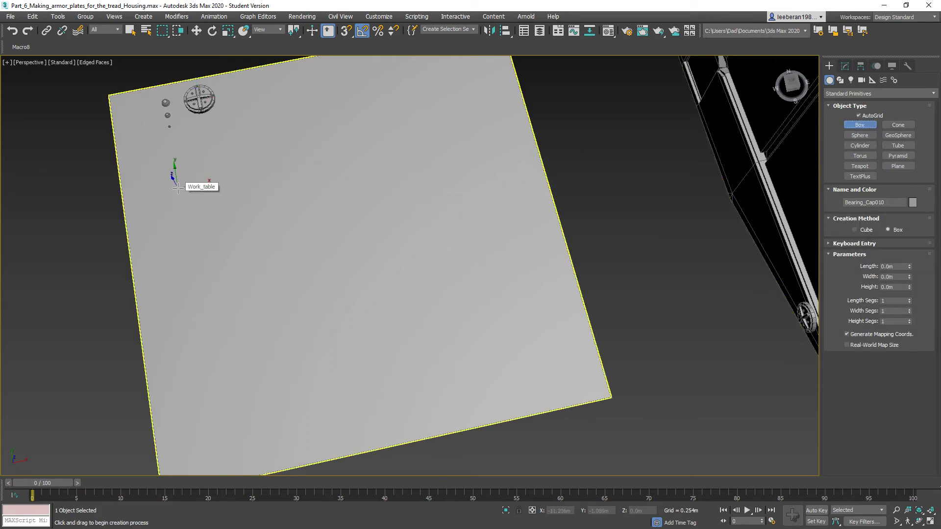
{"action": "left_click_drag", "start_coordinate": [178, 188], "coordinate": [268, 257]}
{"action": "left_click", "coordinate": [281, 252]}
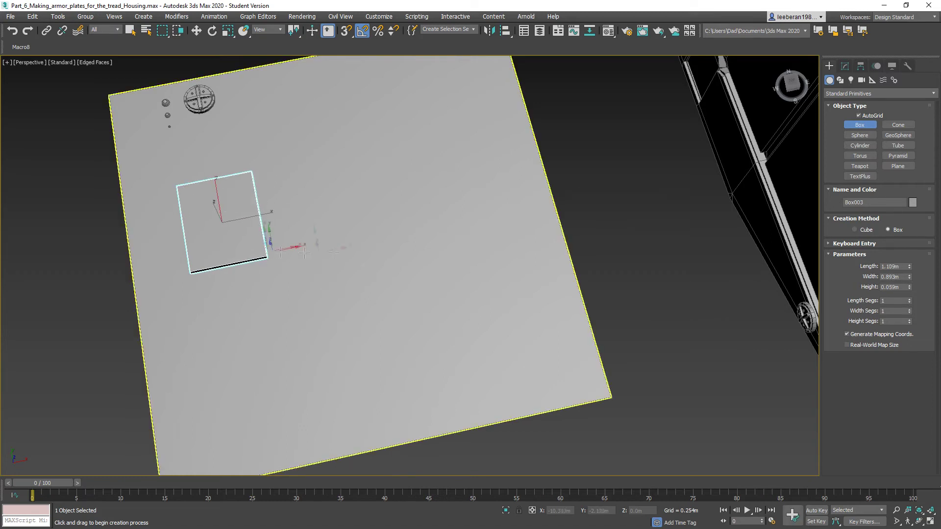
Set the new box's length to 1 m, width to 1 m and height to 0.05 m.
{"action": "left_click", "coordinate": [900, 266]}
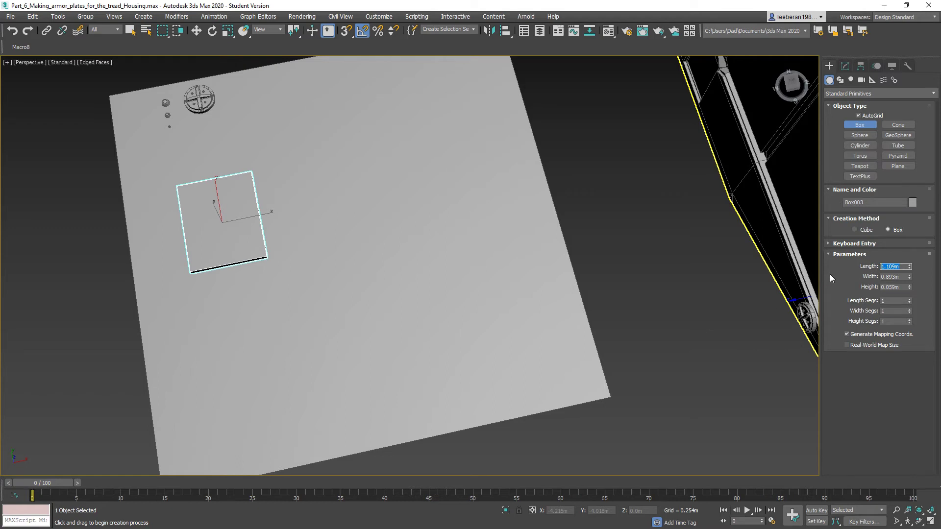
{"action": "type", "text": "1"}
{"action": "key", "text": "Tab"}
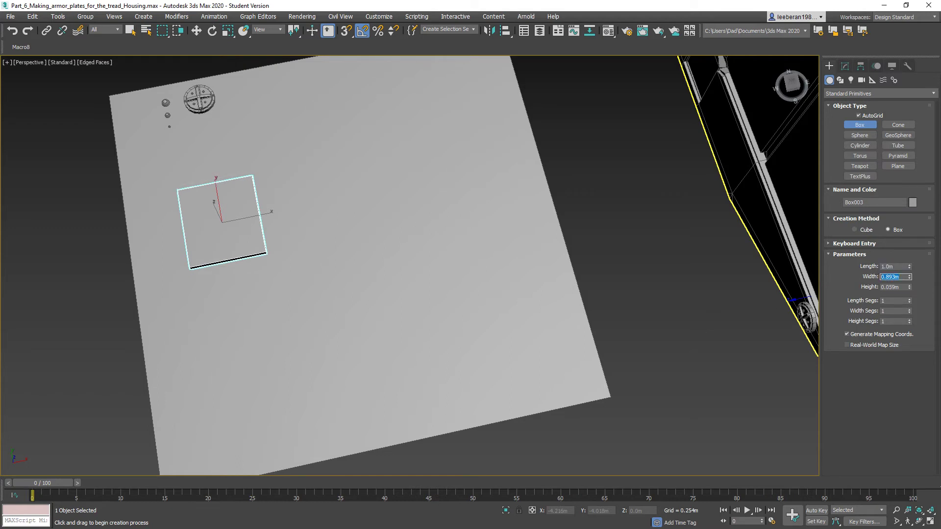
{"action": "type", "text": "1"}
{"action": "key", "text": "Tab"}
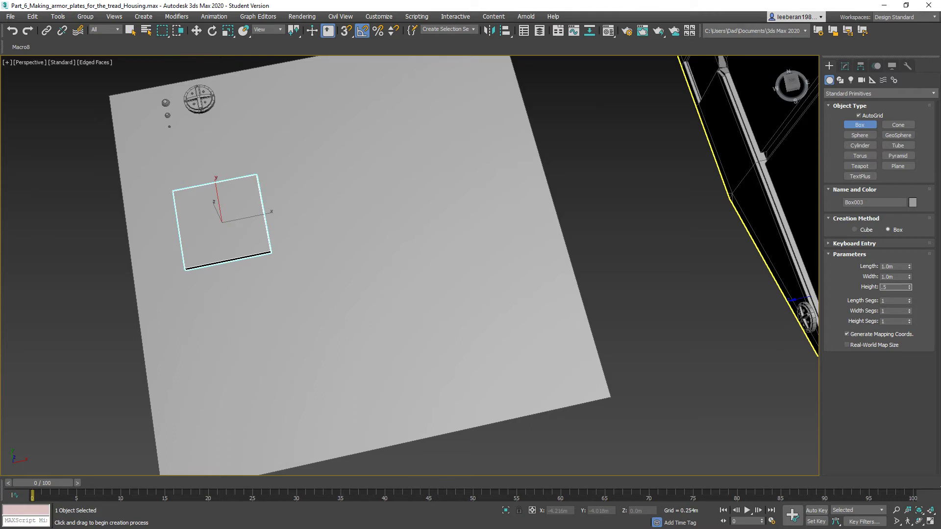
{"action": "key", "text": "Tab"}
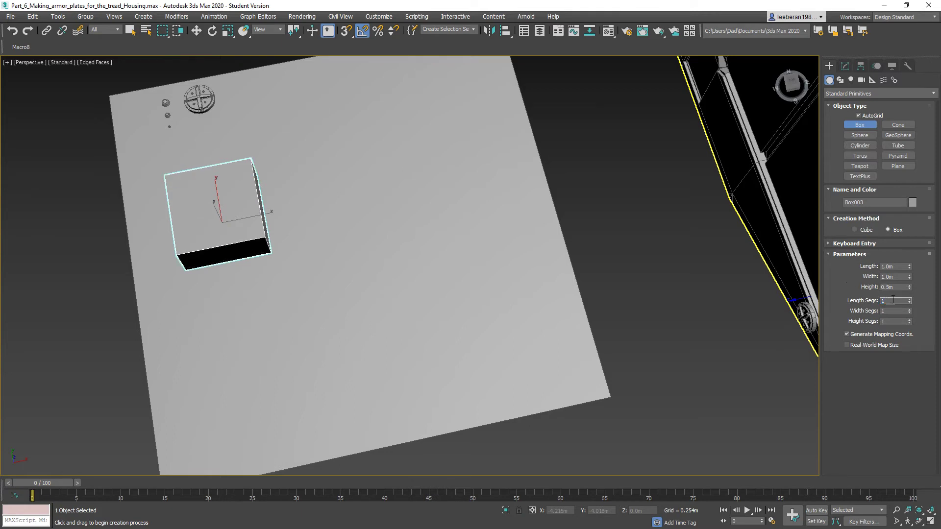
{"action": "left_click", "coordinate": [900, 287]}
{"action": "type", "text": ".05"}
{"action": "key", "text": "Tab"}
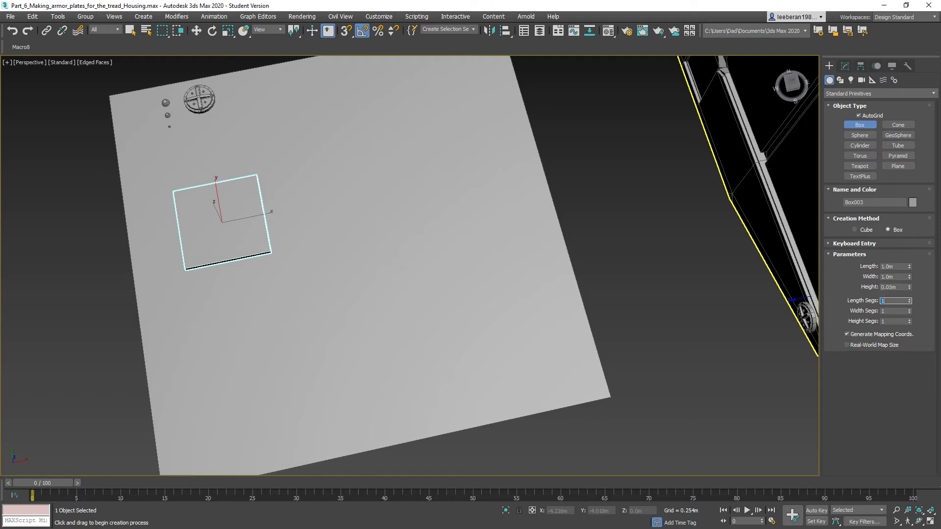
Set the box's length to 1.25 m.
{"action": "middle_click_drag", "start_coordinate": [447, 304], "coordinate": [479, 336], "text": "alt"}
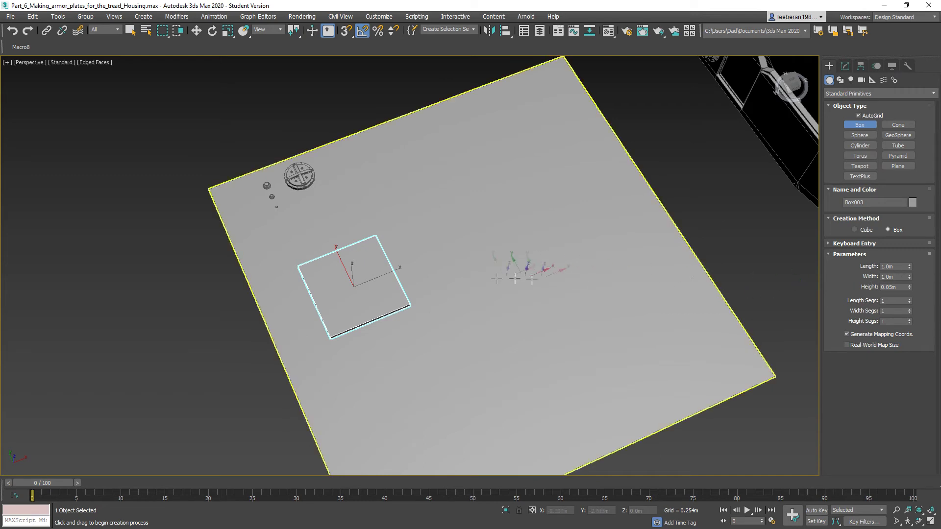
{"action": "left_click", "coordinate": [900, 267]}
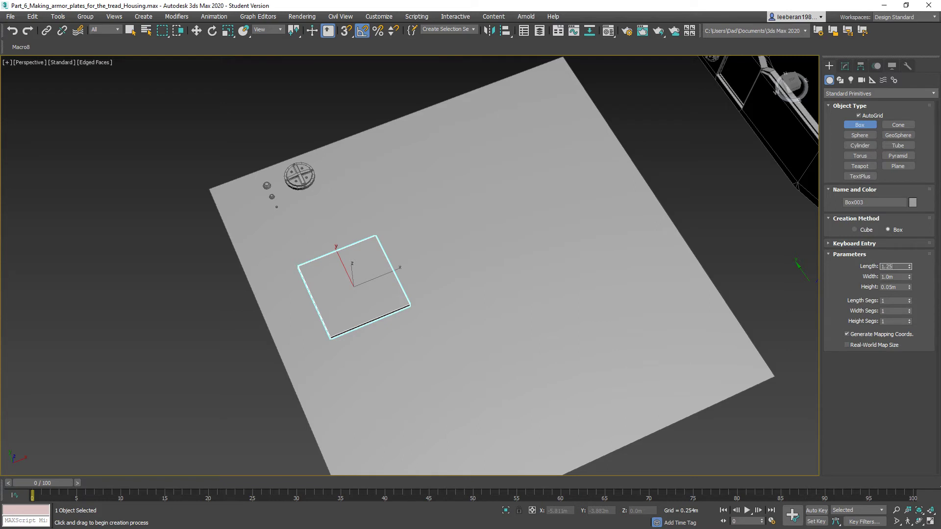
{"action": "key", "text": "Return"}
Finish box creation and convert the flat box to an editable poly.
{"action": "middle_click_drag", "start_coordinate": [557, 302], "coordinate": [572, 321], "text": "alt"}
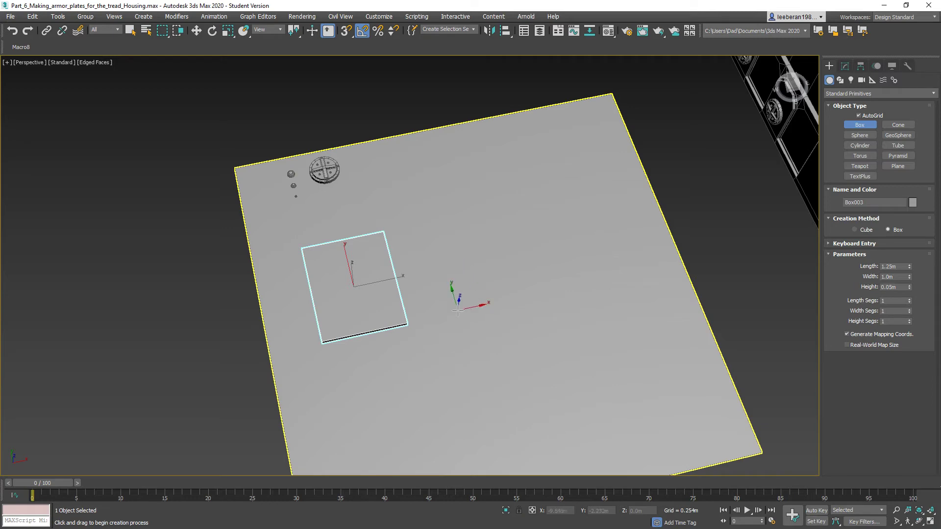
{"action": "scroll", "coordinate": [457, 304], "scroll_direction": "up", "scroll_amount": 3}
{"action": "middle_click_drag", "start_coordinate": [412, 311], "coordinate": [535, 273], "text": "alt"}
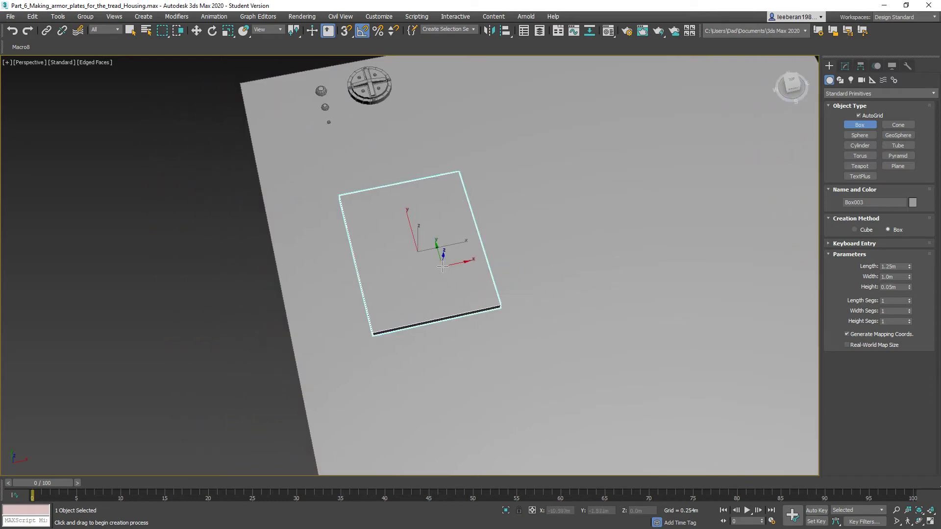
{"action": "right_click", "coordinate": [443, 267]}
{"action": "right_click", "coordinate": [418, 276]}
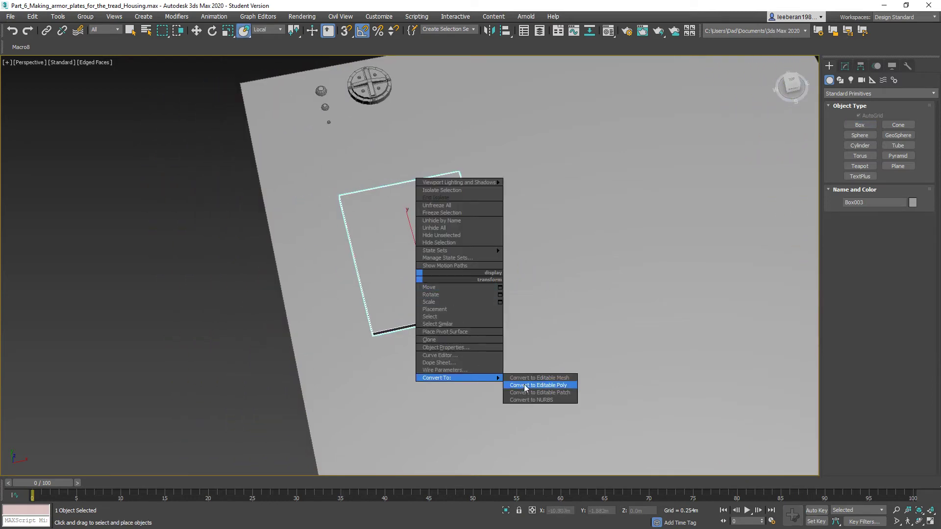
{"action": "left_click", "coordinate": [521, 387]}
{"action": "middle_click_drag", "start_coordinate": [563, 325], "coordinate": [586, 310], "text": "alt"}
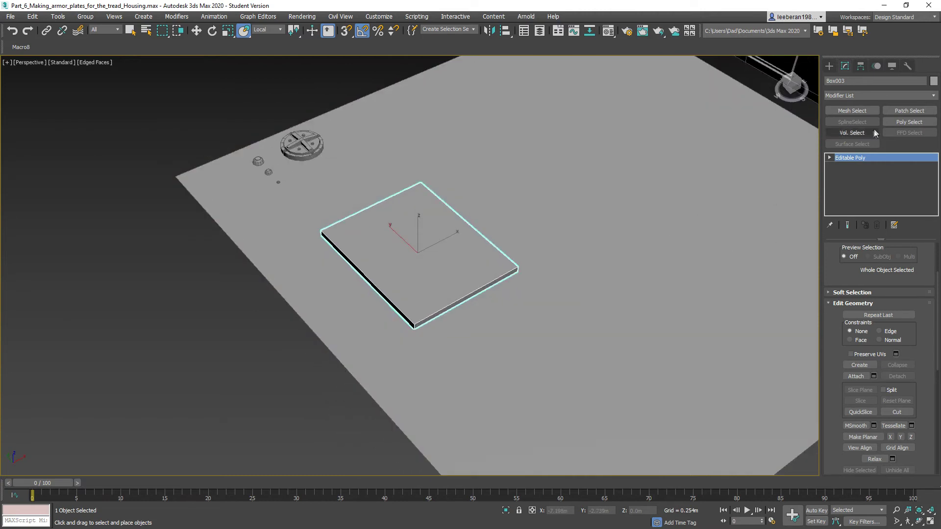
Try to select a polygon on the plate, and replace the active placement tool with the Select Object tool.
{"action": "scroll", "coordinate": [865, 320], "scroll_direction": "up", "scroll_amount": 2}
{"action": "scroll", "coordinate": [865, 319], "scroll_direction": "up", "scroll_amount": 3}
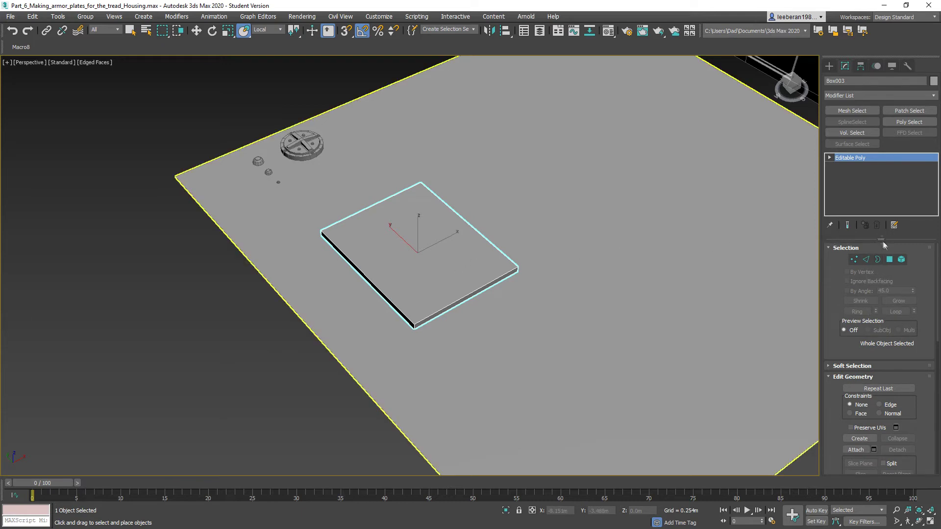
{"action": "left_click", "coordinate": [889, 259]}
{"action": "left_click_drag", "start_coordinate": [470, 296], "coordinate": [445, 277]}
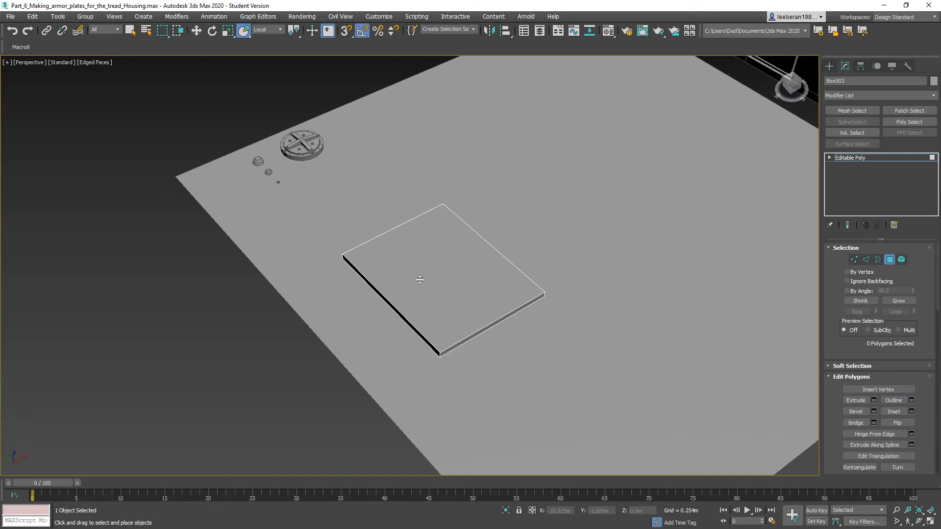
{"action": "middle_click_drag", "start_coordinate": [450, 292], "coordinate": [512, 336], "text": "alt"}
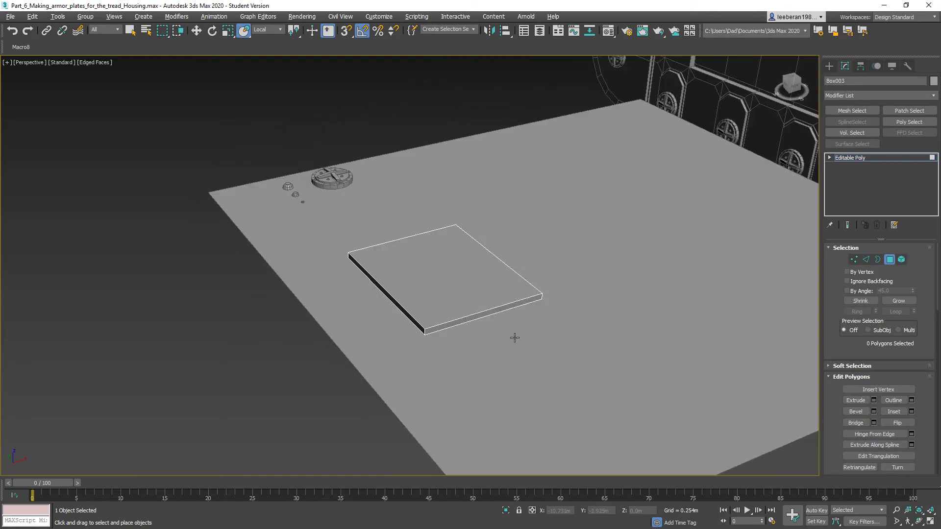
{"action": "left_click", "coordinate": [890, 259]}
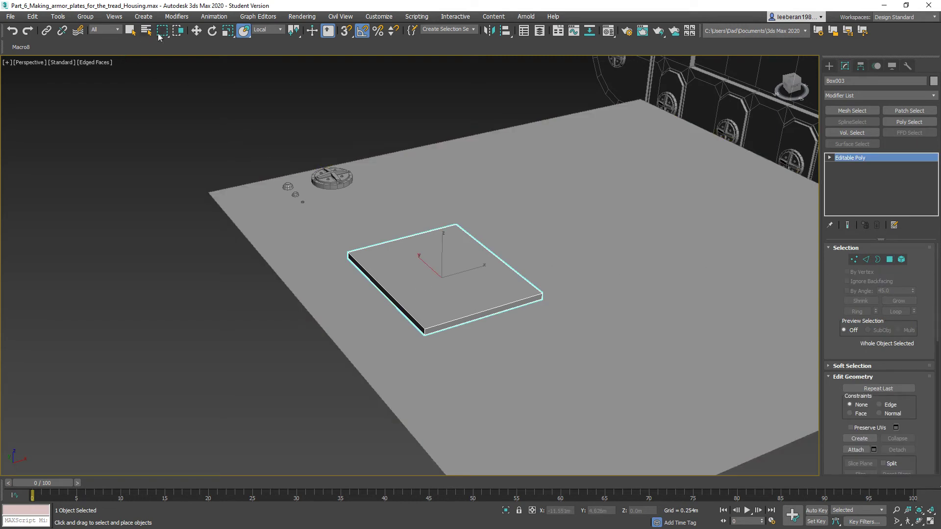
{"action": "left_click", "coordinate": [130, 30]}
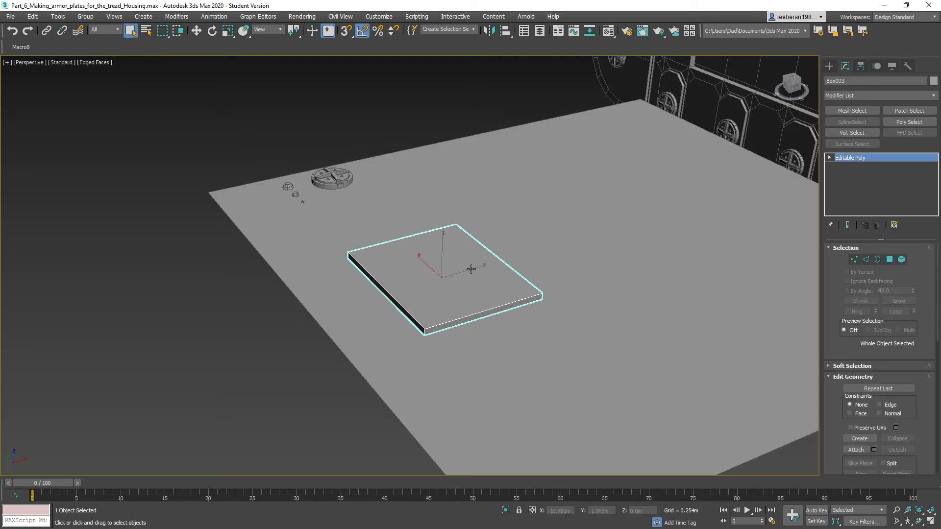
{"action": "left_click", "coordinate": [889, 260]}
{"action": "left_click", "coordinate": [478, 295]}
{"action": "mouse_move", "coordinate": [507, 342]}
{"action": "middle_mouse_down", "text": "alt"}
{"action": "mouse_move", "coordinate": [501, 368]}
{"action": "mouse_move", "coordinate": [506, 341]}
{"action": "middle_mouse_up", "text": "alt"}
{"action": "left_click", "coordinate": [901, 300]}
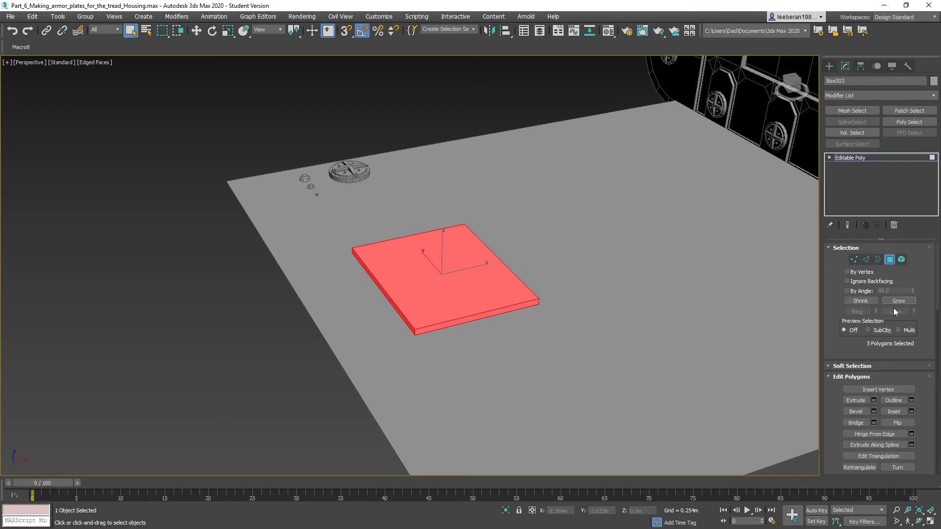
{"action": "key", "text": "ctrl+d"}
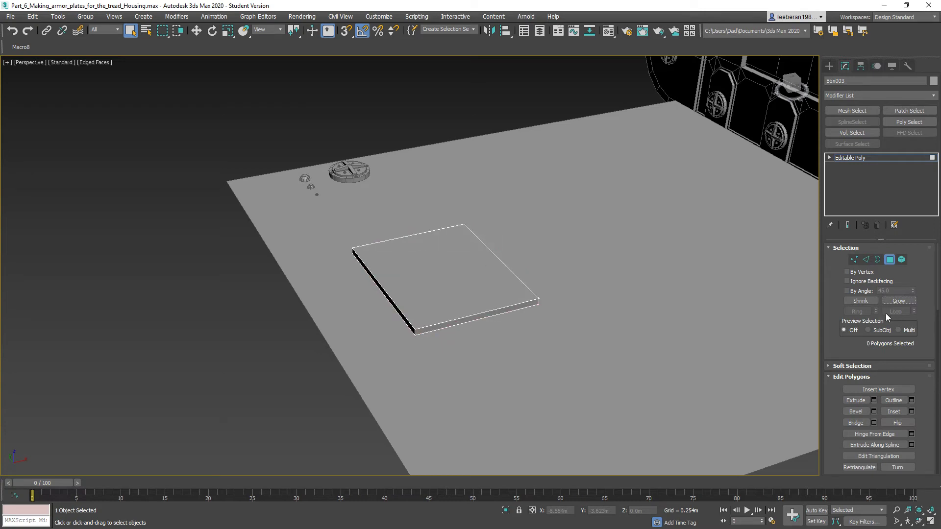
Chamfer the plate's four vertical corner edges by about 0.101 m with 3 segments.
{"action": "left_click", "coordinate": [866, 259]}
{"action": "middle_click_drag", "start_coordinate": [649, 322], "coordinate": [656, 316], "text": "alt"}
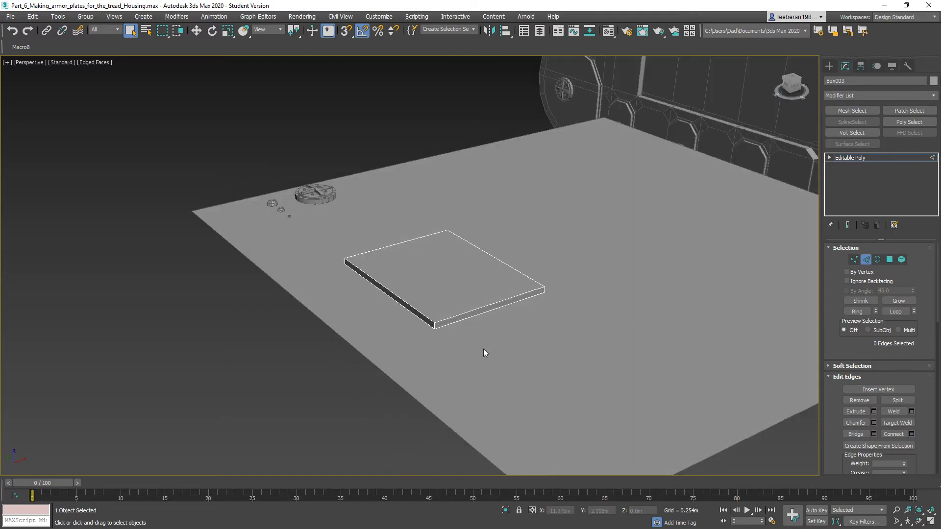
{"action": "left_click", "coordinate": [434, 326]}
{"action": "left_click", "coordinate": [853, 313]}
{"action": "mouse_move", "coordinate": [628, 335]}
{"action": "middle_mouse_down", "text": "alt"}
{"action": "mouse_move", "coordinate": [604, 344]}
{"action": "mouse_move", "coordinate": [626, 345]}
{"action": "middle_mouse_up", "text": "alt"}
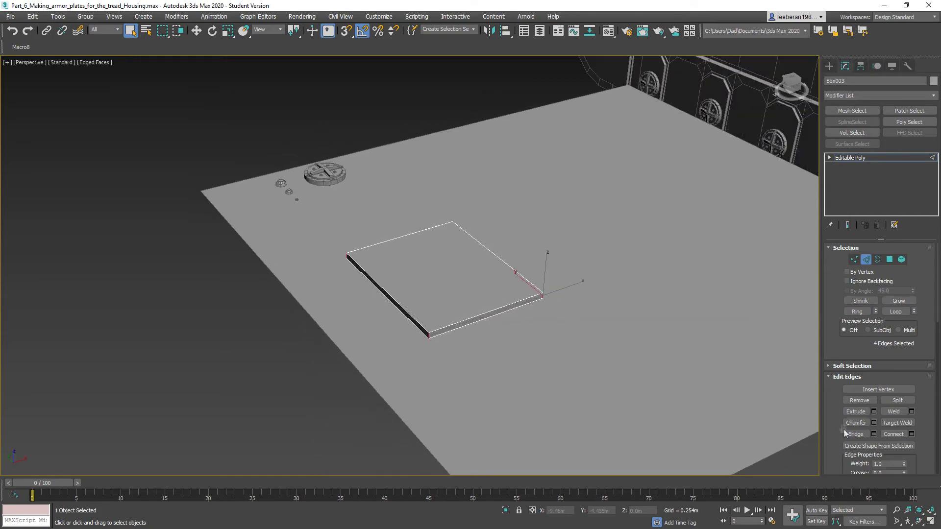
{"action": "left_click", "coordinate": [874, 423]}
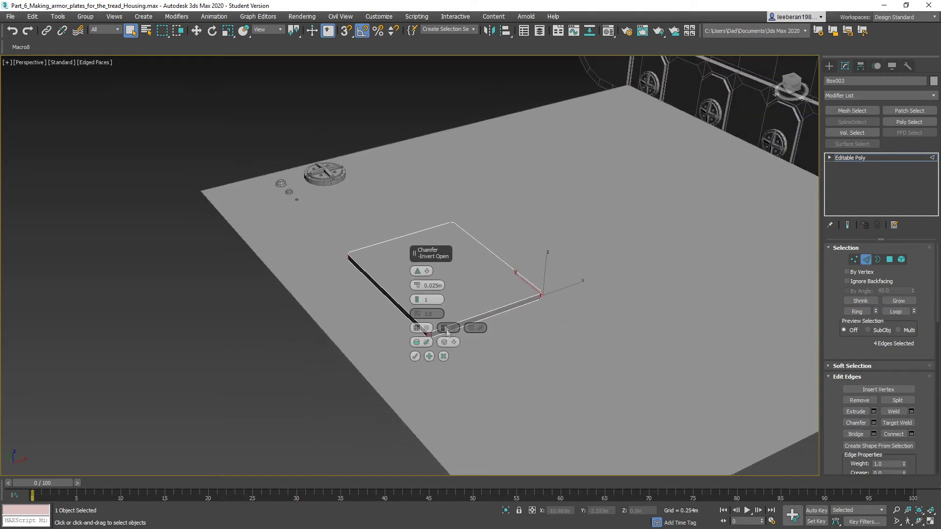
{"action": "left_click_drag", "start_coordinate": [438, 253], "coordinate": [643, 196]}
{"action": "mouse_move", "coordinate": [621, 229]}
{"action": "left_mouse_down"}
{"action": "mouse_move", "coordinate": [622, 214]}
{"action": "mouse_move", "coordinate": [623, 244]}
{"action": "left_mouse_up"}
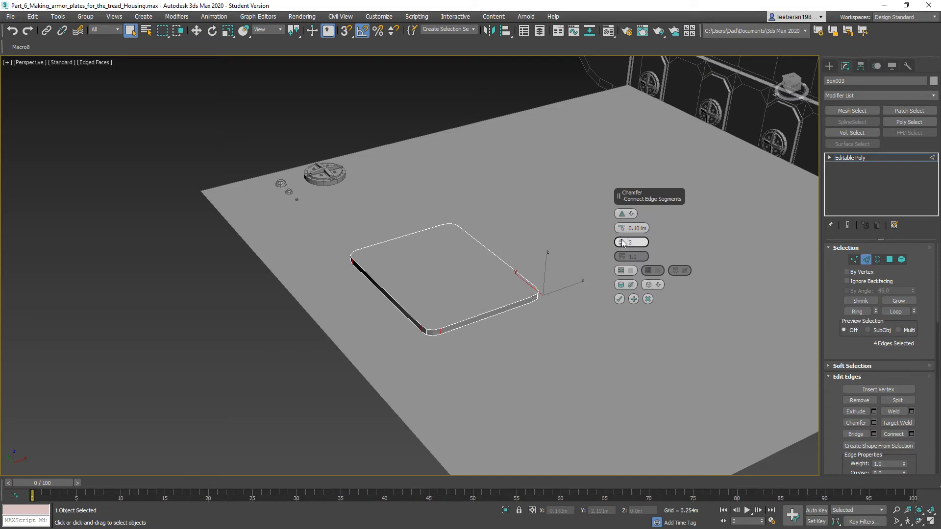
{"action": "left_click", "coordinate": [620, 299]}
Inset the plate's top polygon by about 0.06 m.
{"action": "mouse_move", "coordinate": [534, 275]}
{"action": "middle_mouse_down", "text": "alt"}
{"action": "mouse_move", "coordinate": [496, 328]}
{"action": "mouse_move", "coordinate": [530, 293]}
{"action": "middle_mouse_up", "text": "alt"}
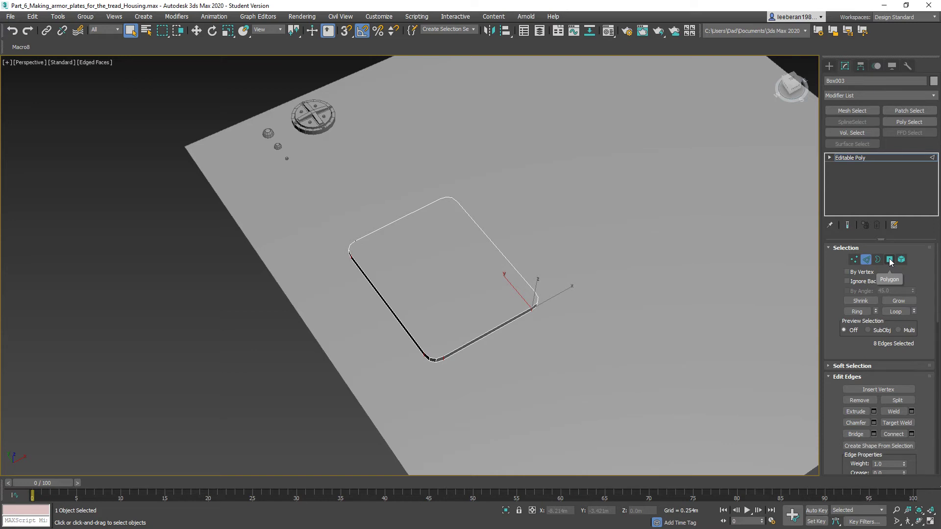
{"action": "left_click", "coordinate": [890, 259]}
{"action": "left_click", "coordinate": [510, 300]}
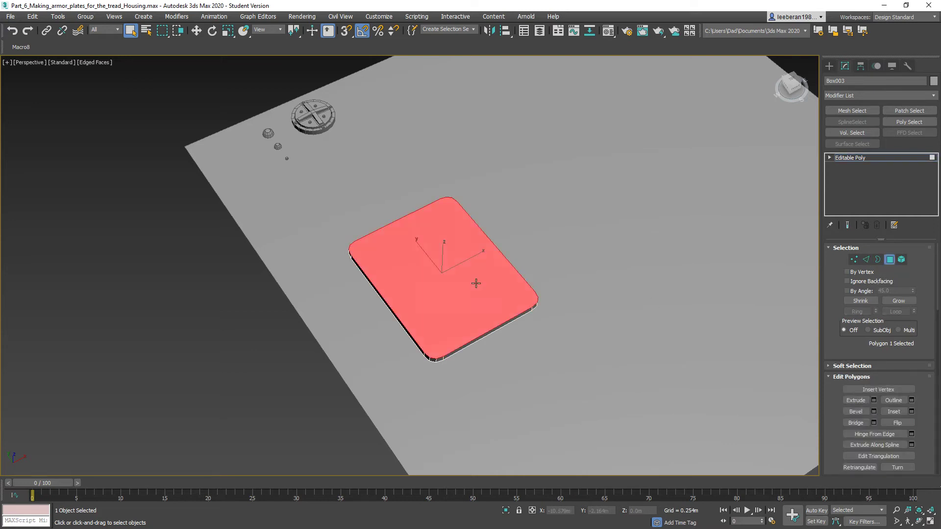
{"action": "left_click", "coordinate": [911, 411]}
{"action": "left_click_drag", "start_coordinate": [622, 229], "coordinate": [623, 219]}
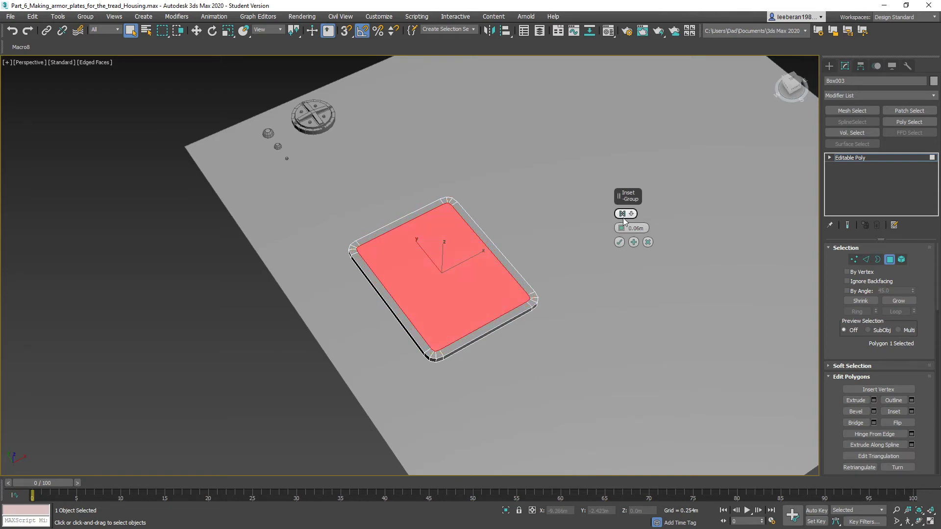
{"action": "left_click", "coordinate": [619, 242]}
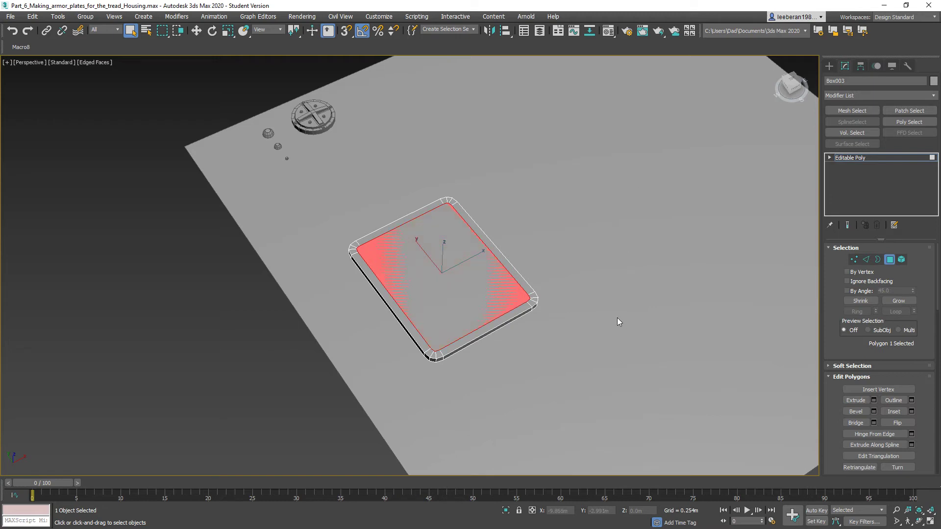
Extrude the inset top polygon down into the plate to form a shallow recess inside a raised rim.
{"action": "middle_click_drag", "start_coordinate": [617, 310], "coordinate": [634, 296], "text": "alt"}
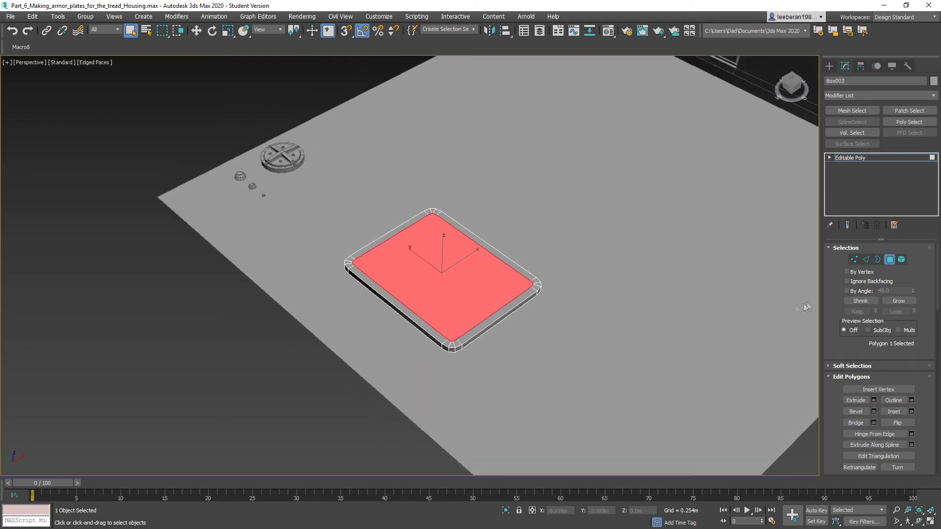
{"action": "left_click", "coordinate": [856, 401]}
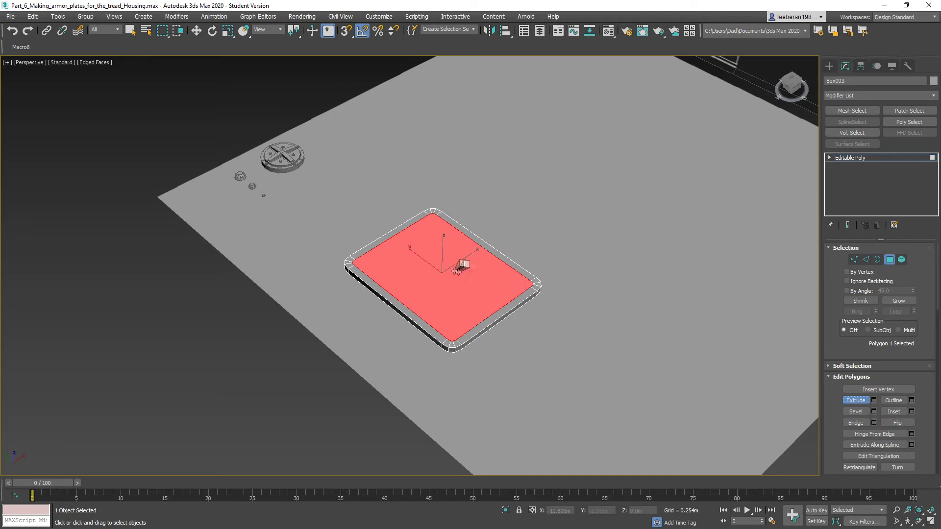
{"action": "left_click_drag", "start_coordinate": [454, 271], "coordinate": [451, 279]}
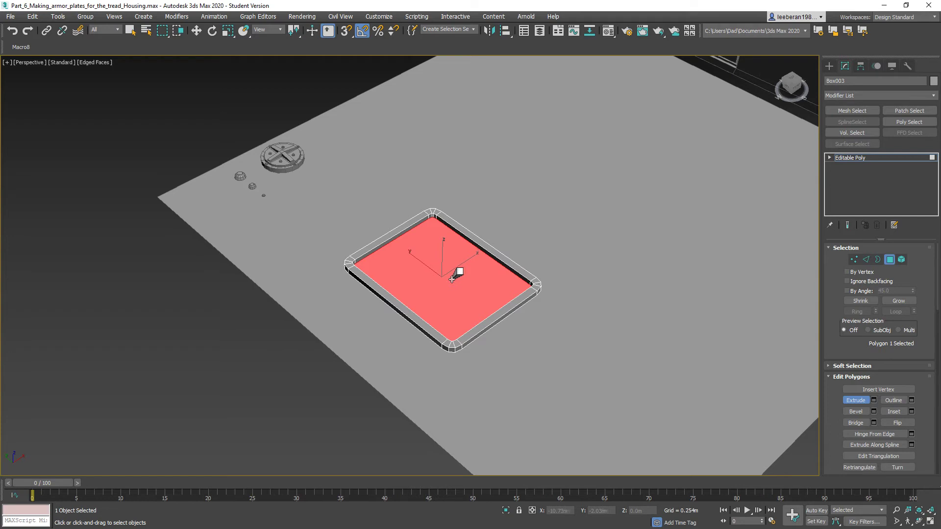
{"action": "middle_click_drag", "start_coordinate": [489, 266], "coordinate": [446, 283], "text": "alt"}
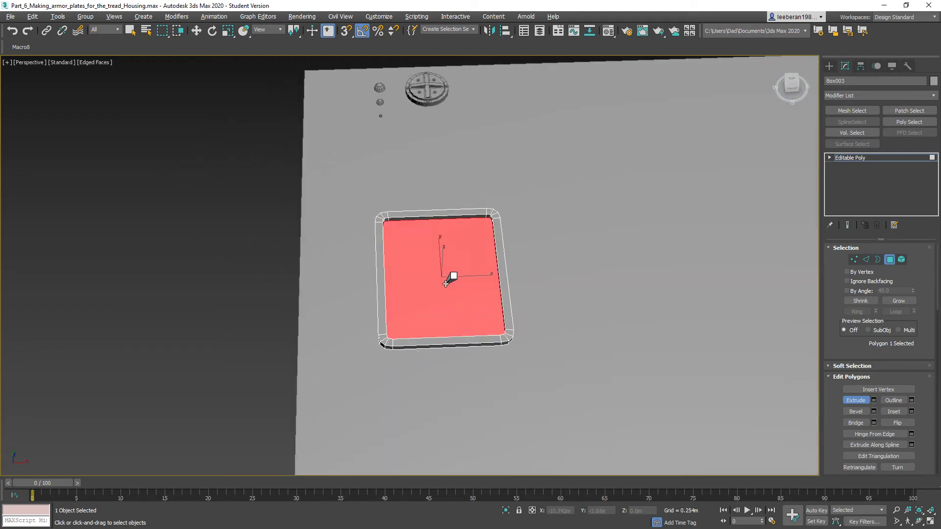
{"action": "middle_click_drag", "start_coordinate": [460, 275], "coordinate": [453, 307], "text": "alt"}
{"action": "scroll", "coordinate": [453, 297], "scroll_direction": "up", "scroll_amount": 2}
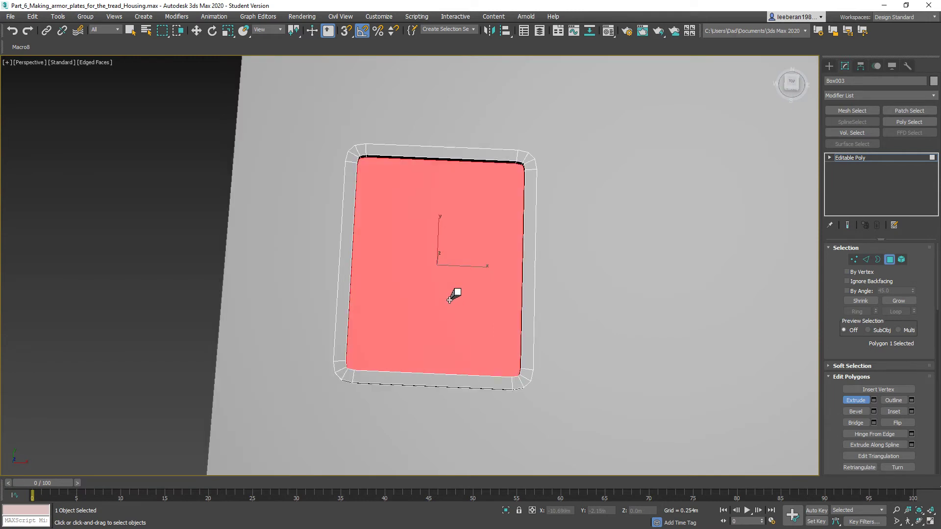
Ring-select the edges of the plate's two short sides and connect them with a lengthwise edge loop through the centre.
{"action": "left_click", "coordinate": [866, 262]}
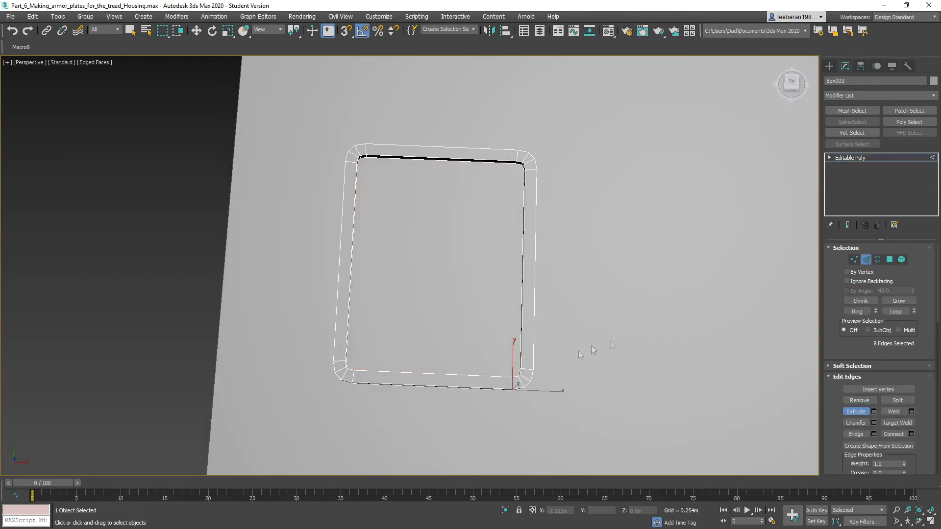
{"action": "left_click", "coordinate": [445, 158]}
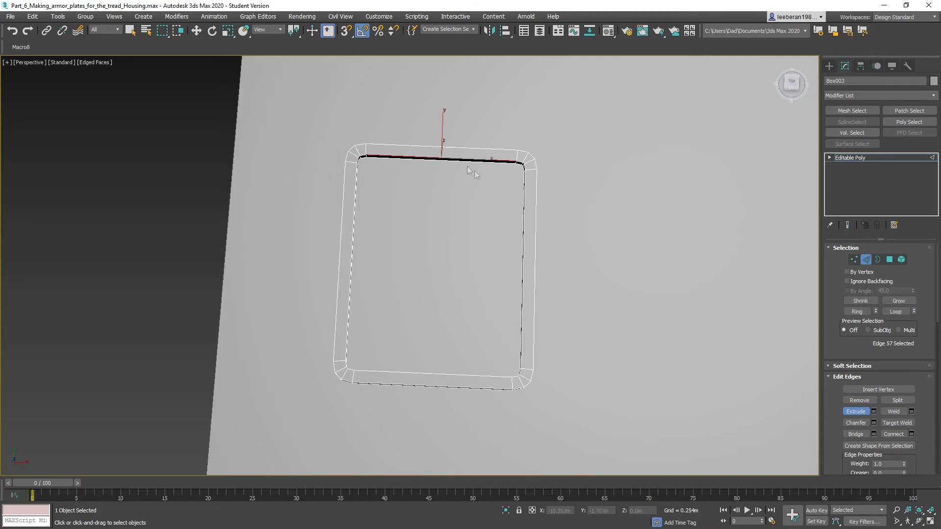
{"action": "middle_click_drag", "start_coordinate": [485, 281], "coordinate": [491, 240], "text": "alt"}
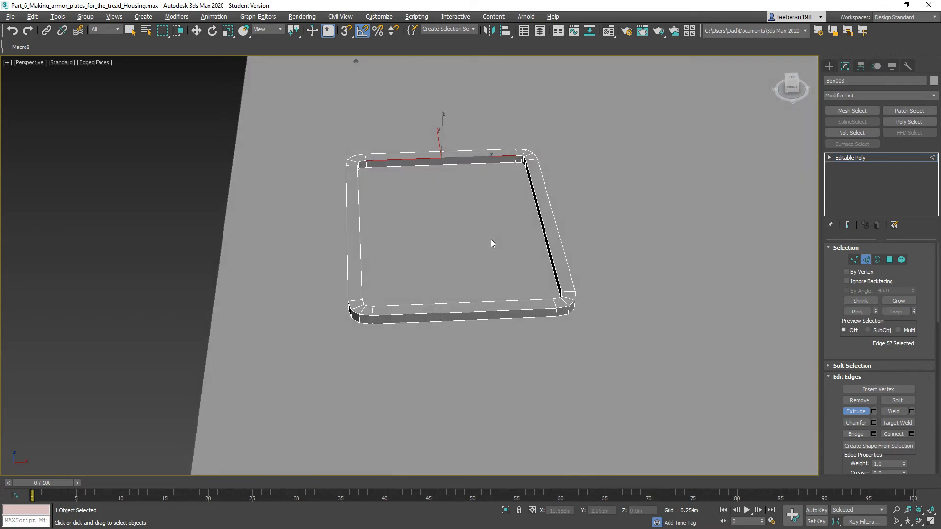
{"action": "left_click", "coordinate": [856, 312]}
{"action": "left_click_drag", "start_coordinate": [477, 322], "coordinate": [444, 290]}
{"action": "right_click", "coordinate": [772, 389]}
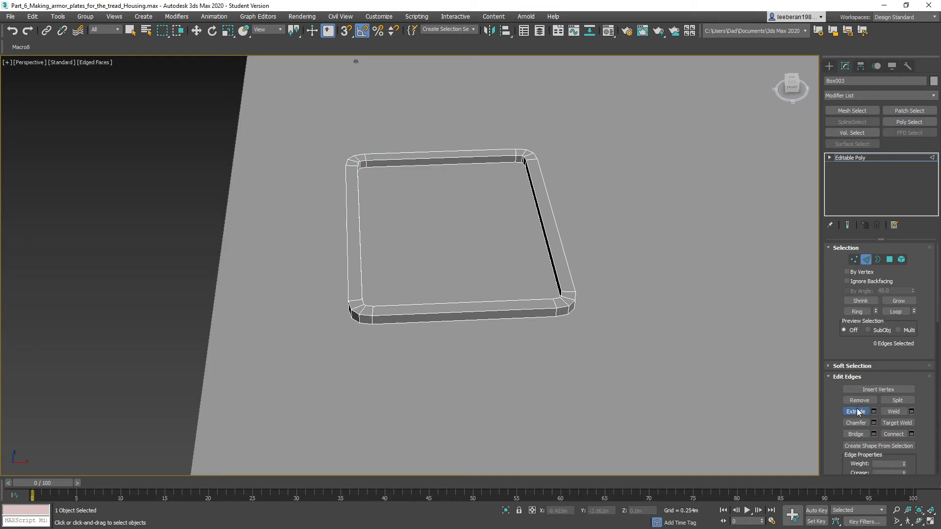
{"action": "left_click_drag", "start_coordinate": [505, 371], "coordinate": [439, 283]}
{"action": "left_click", "coordinate": [484, 312]}
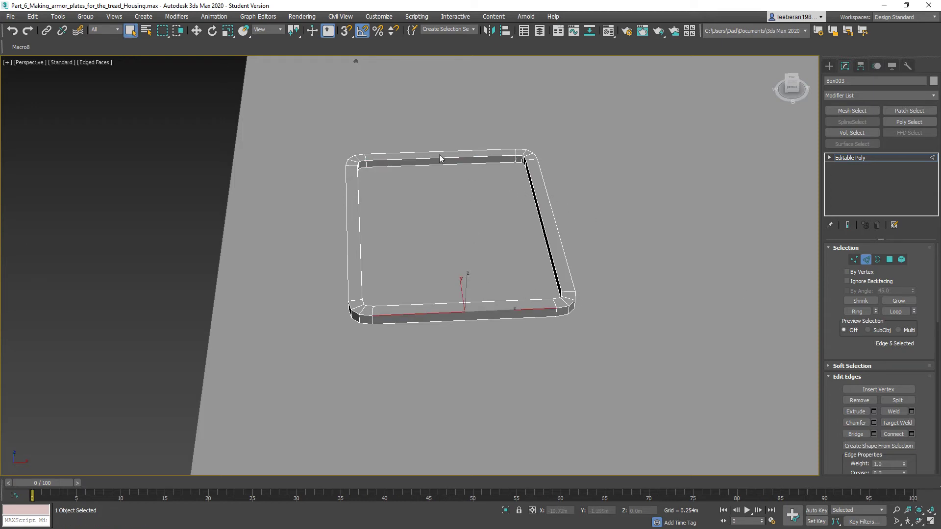
{"action": "left_click", "coordinate": [438, 159], "text": "ctrl"}
{"action": "left_click", "coordinate": [856, 311]}
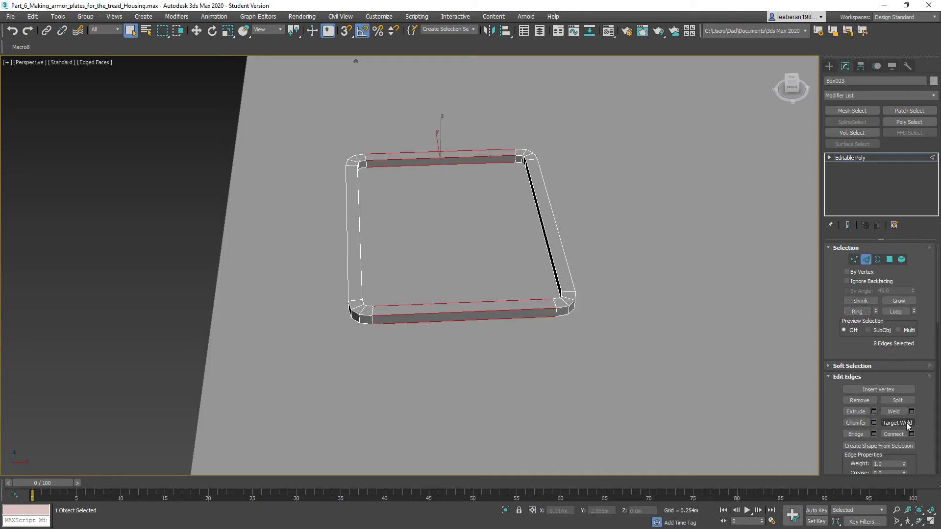
{"action": "left_click", "coordinate": [893, 435]}
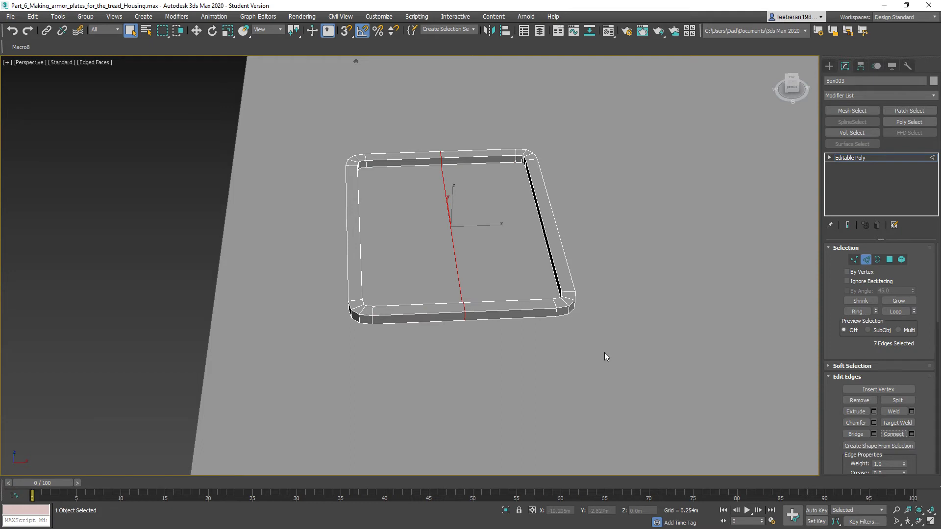
{"action": "middle_click_drag", "start_coordinate": [604, 352], "coordinate": [606, 356], "text": "alt"}
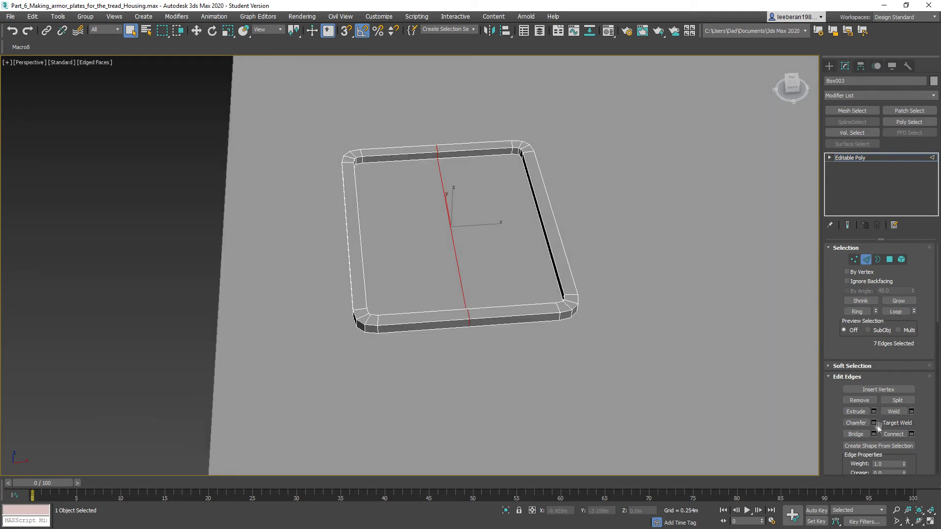
{"action": "left_click", "coordinate": [864, 422]}
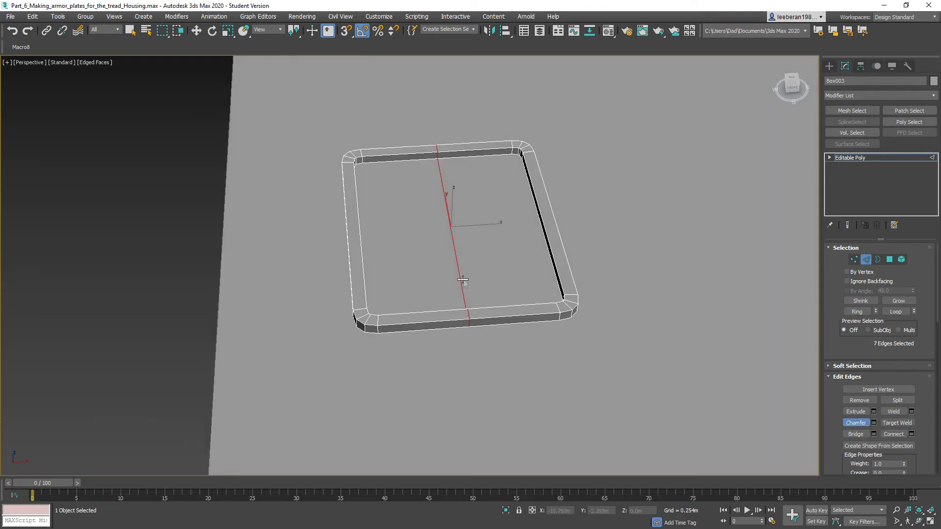
{"action": "left_click_drag", "start_coordinate": [462, 279], "coordinate": [463, 276]}
{"action": "key", "text": "ctrl+z"}
Chamfer the lengthwise centre edge loop by 0.008 m with 1 segment to form a narrow strip.
{"action": "left_click", "coordinate": [873, 424]}
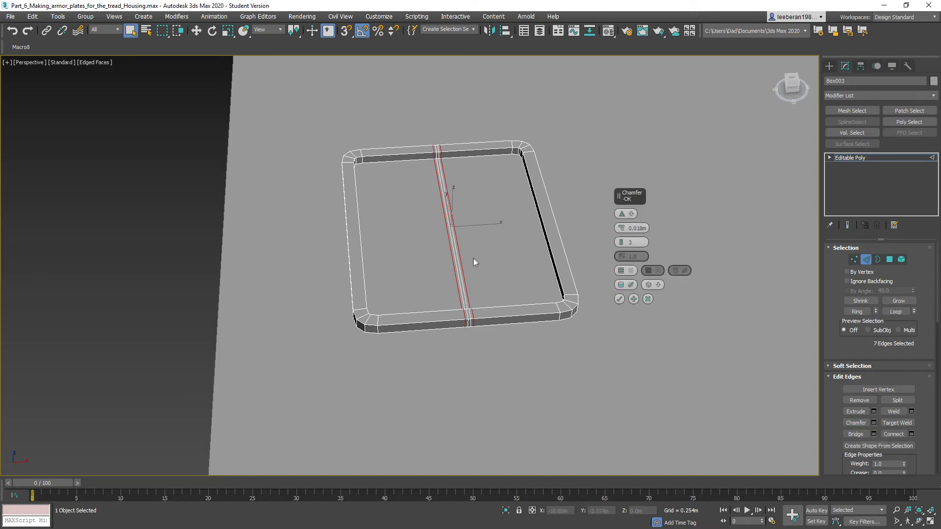
{"action": "left_click_drag", "start_coordinate": [622, 246], "coordinate": [624, 262]}
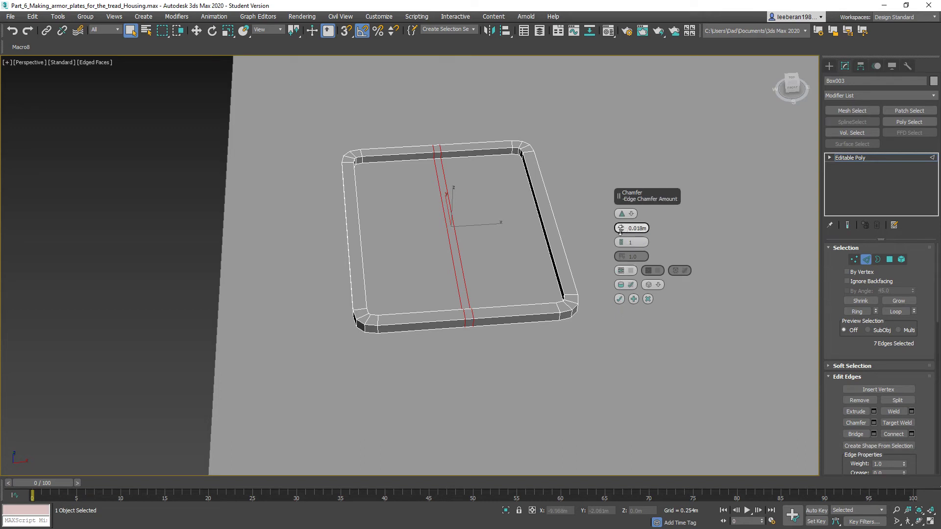
{"action": "left_click_drag", "start_coordinate": [621, 230], "coordinate": [621, 233]}
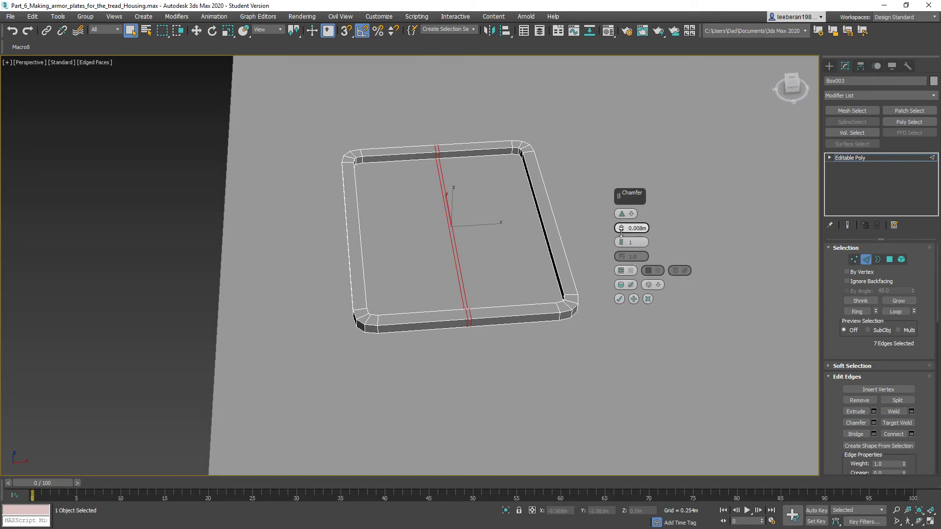
{"action": "left_click", "coordinate": [619, 299]}
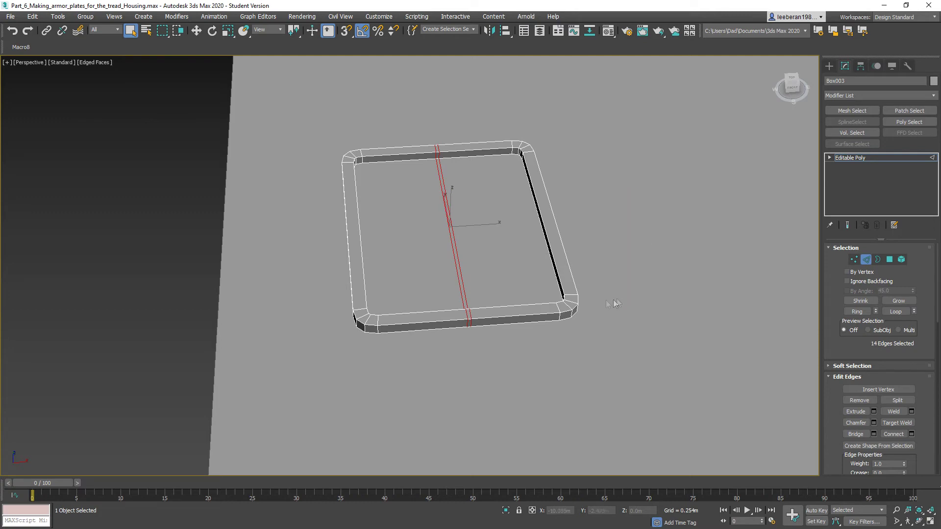
Select the narrow centre strip polygon on the recess floor and examine it from several angles.
{"action": "middle_click_drag", "start_coordinate": [494, 279], "coordinate": [527, 283], "text": "alt"}
{"action": "scroll", "coordinate": [530, 267], "scroll_direction": "up", "scroll_amount": 5}
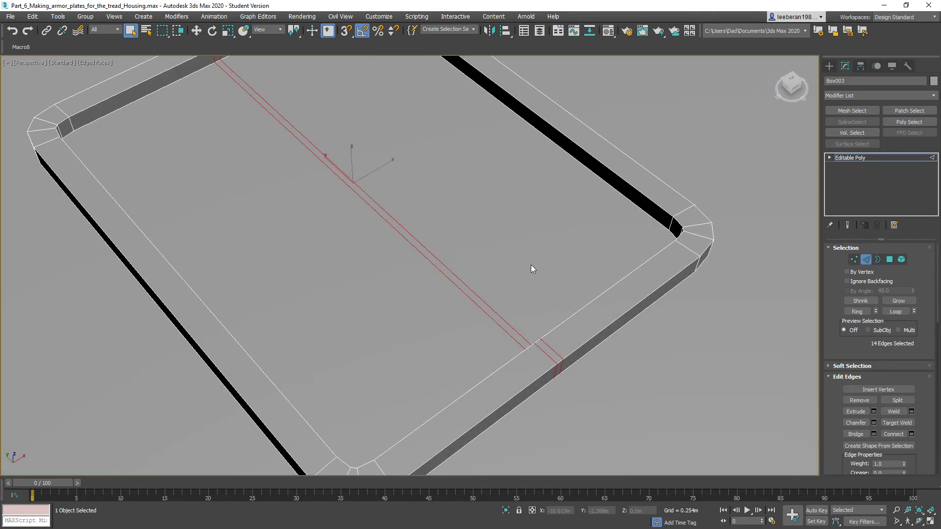
{"action": "left_click", "coordinate": [889, 260]}
{"action": "left_click", "coordinate": [401, 230]}
{"action": "scroll", "coordinate": [402, 231], "scroll_direction": "down", "scroll_amount": 5}
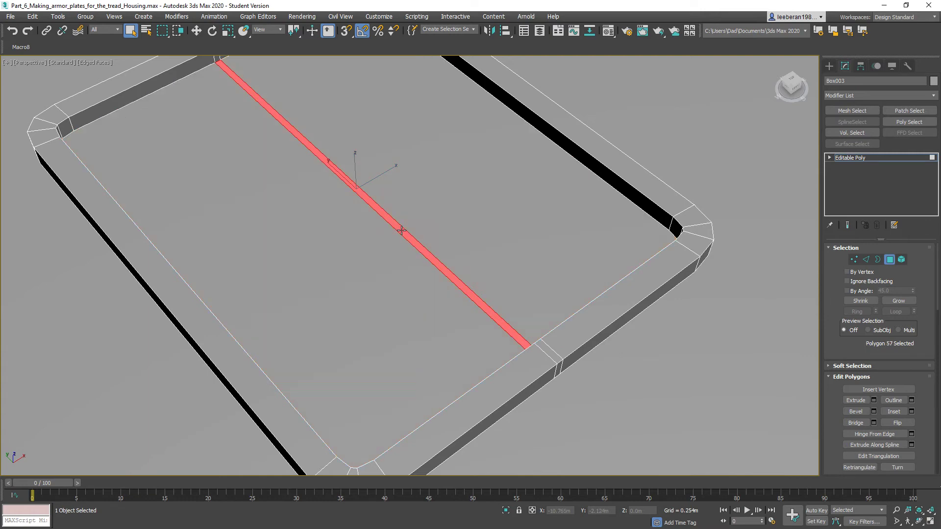
{"action": "middle_click_drag", "start_coordinate": [361, 273], "coordinate": [422, 266], "text": "alt"}
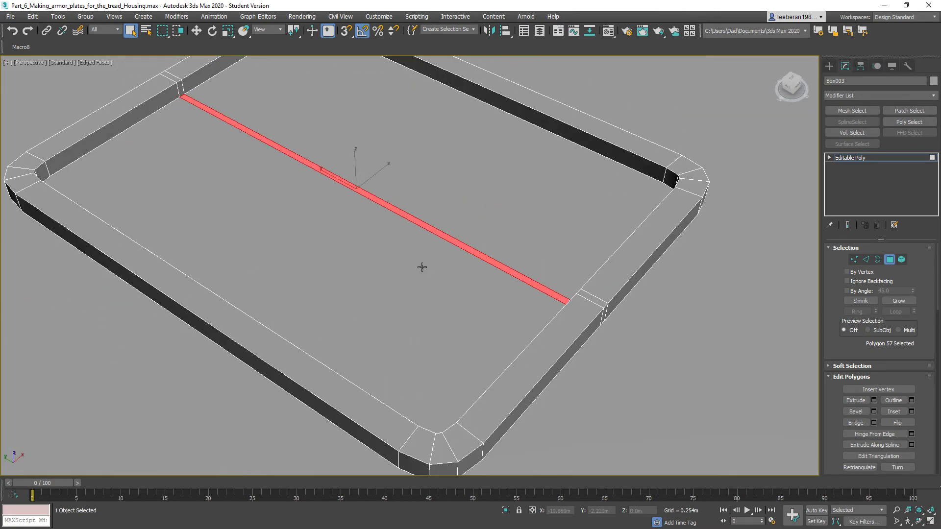
{"action": "middle_click_drag", "start_coordinate": [506, 283], "coordinate": [490, 288], "text": "alt"}
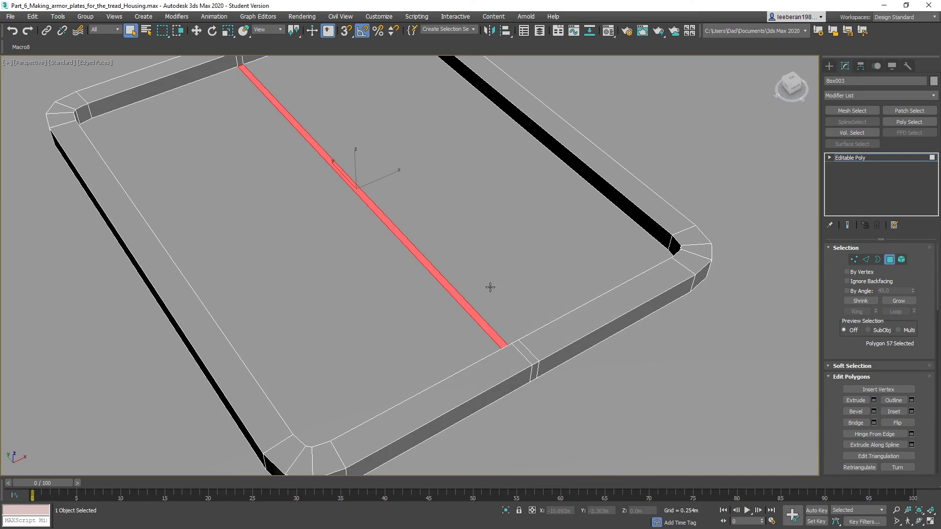
{"action": "middle_click_drag", "start_coordinate": [252, 279], "coordinate": [536, 321], "text": "alt"}
{"action": "left_click", "coordinate": [889, 259]}
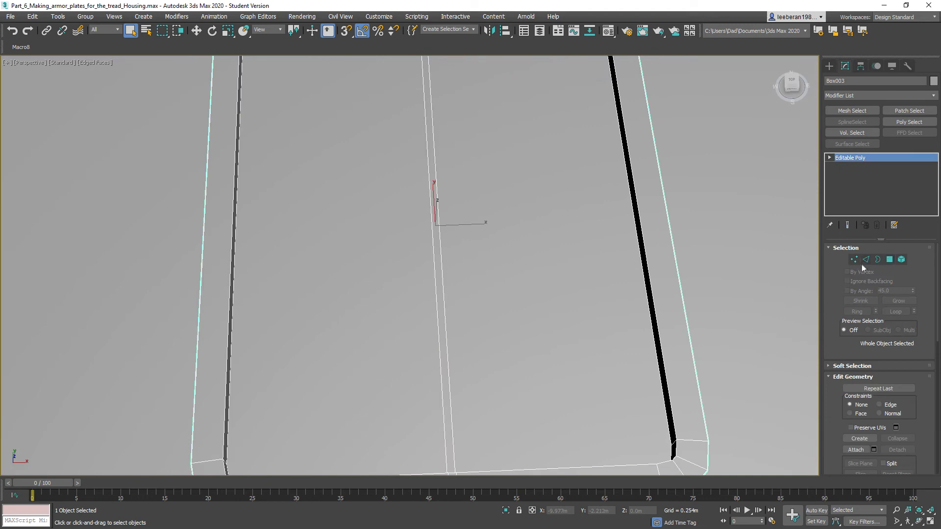
Ring-select the plate's lengthwise edges and connect them with an edge loop across the middle of the plate.
{"action": "left_click", "coordinate": [866, 260]}
{"action": "middle_click_drag", "start_coordinate": [571, 231], "coordinate": [579, 178], "text": "alt"}
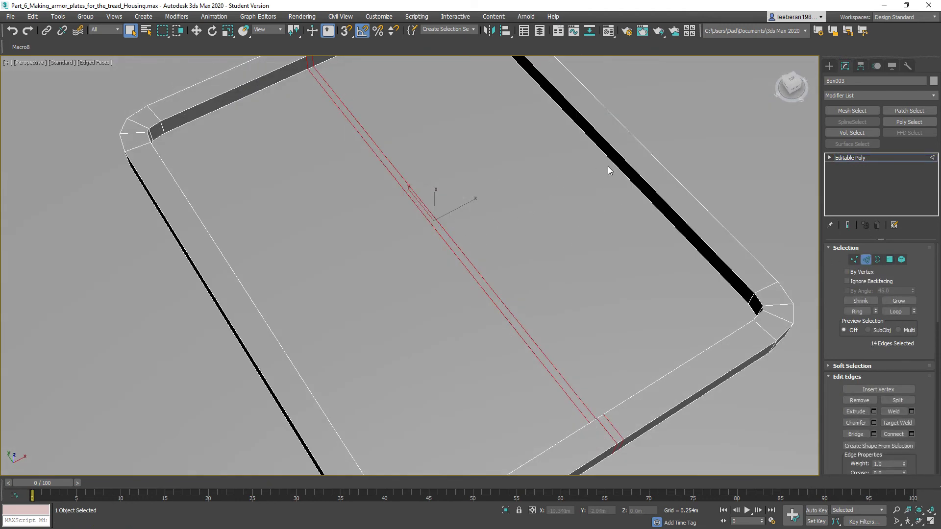
{"action": "left_click", "coordinate": [576, 181]}
{"action": "left_click", "coordinate": [610, 159]}
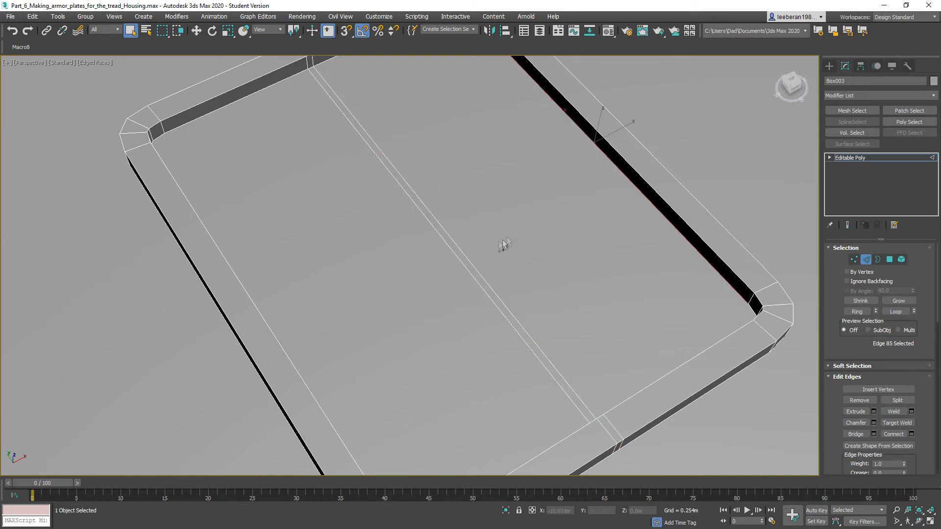
{"action": "left_click", "coordinate": [461, 251], "text": "ctrl"}
{"action": "left_click", "coordinate": [265, 321], "text": "ctrl"}
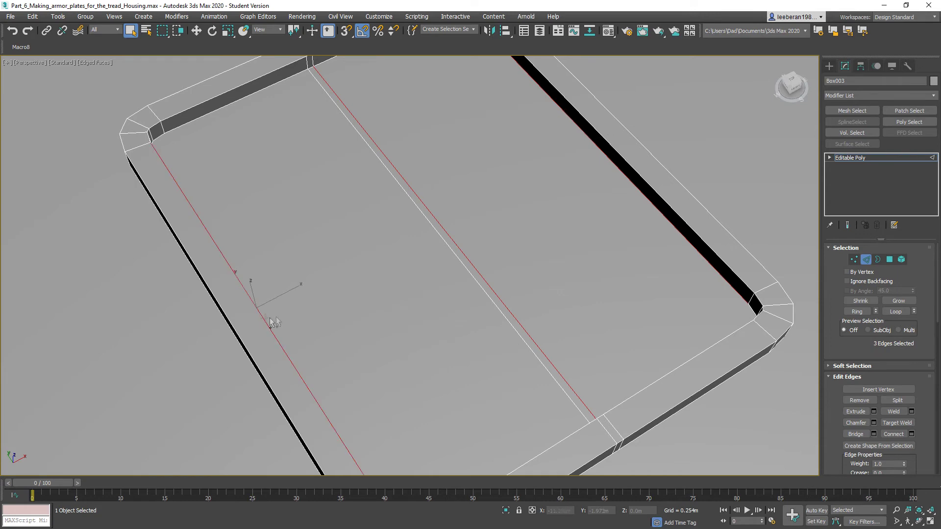
{"action": "left_click", "coordinate": [848, 313]}
{"action": "left_click", "coordinate": [894, 434]}
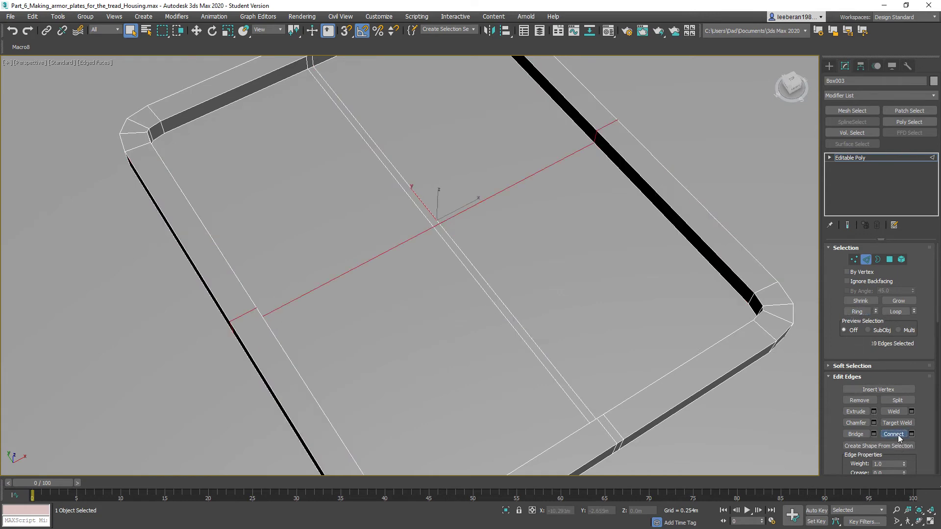
{"action": "middle_click_drag", "start_coordinate": [593, 319], "coordinate": [496, 328], "text": "alt"}
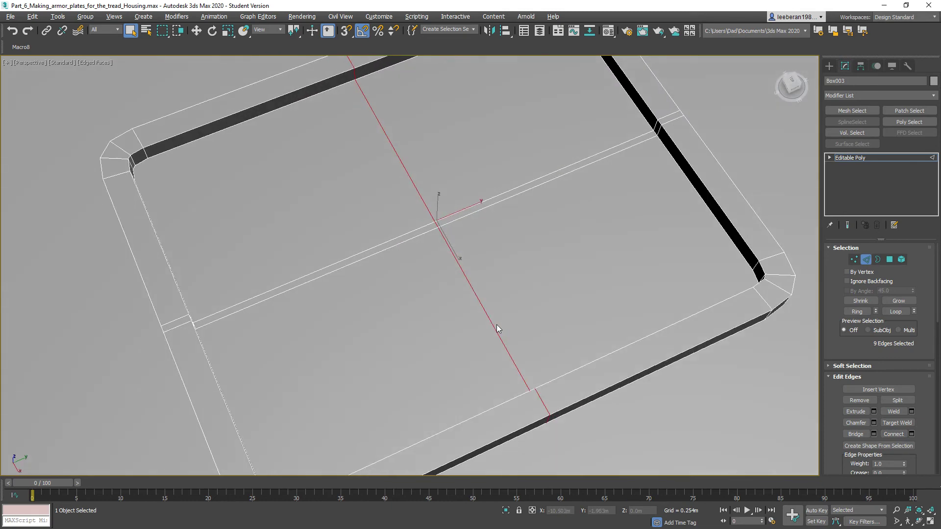
Chamfer the crosswise middle edge loop into two widely spaced loops on either side of the plate's centre.
{"action": "left_click", "coordinate": [868, 423]}
{"action": "left_click_drag", "start_coordinate": [479, 300], "coordinate": [489, 277]}
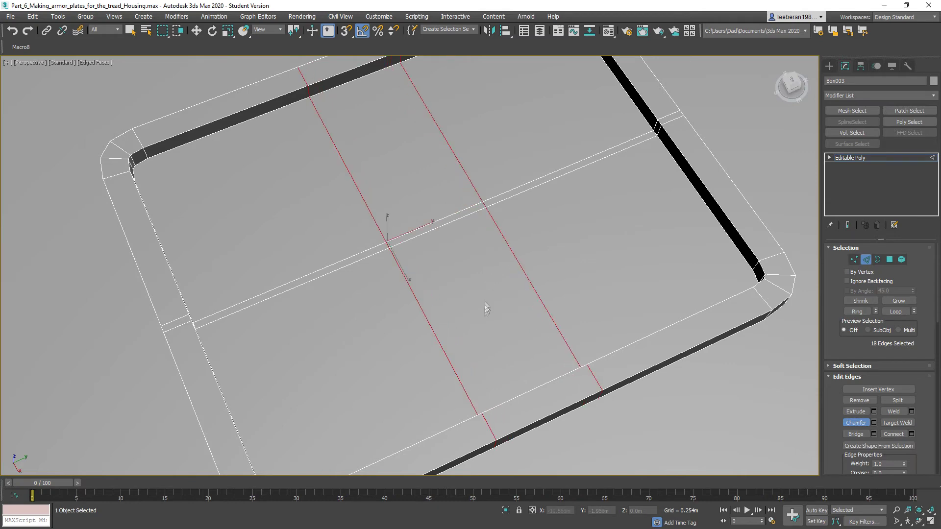
{"action": "middle_click_drag", "start_coordinate": [487, 307], "coordinate": [524, 307], "text": "alt"}
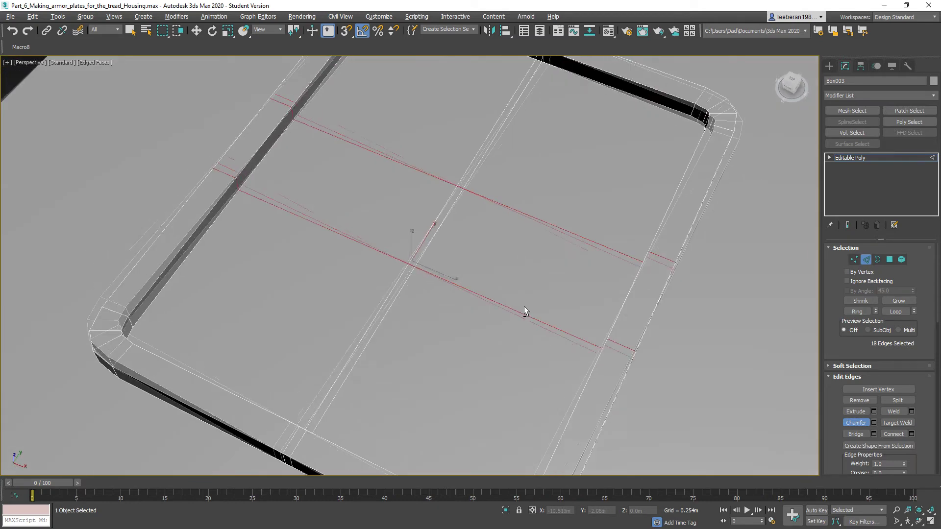
Extrude the small centre polygon of the narrow strip down into the recess floor to cut a short slot.
{"action": "left_click", "coordinate": [890, 259]}
{"action": "left_click", "coordinate": [436, 223]}
{"action": "middle_click_drag", "start_coordinate": [436, 224], "coordinate": [544, 245], "text": "alt"}
{"action": "scroll", "coordinate": [544, 245], "scroll_direction": "down", "scroll_amount": 2}
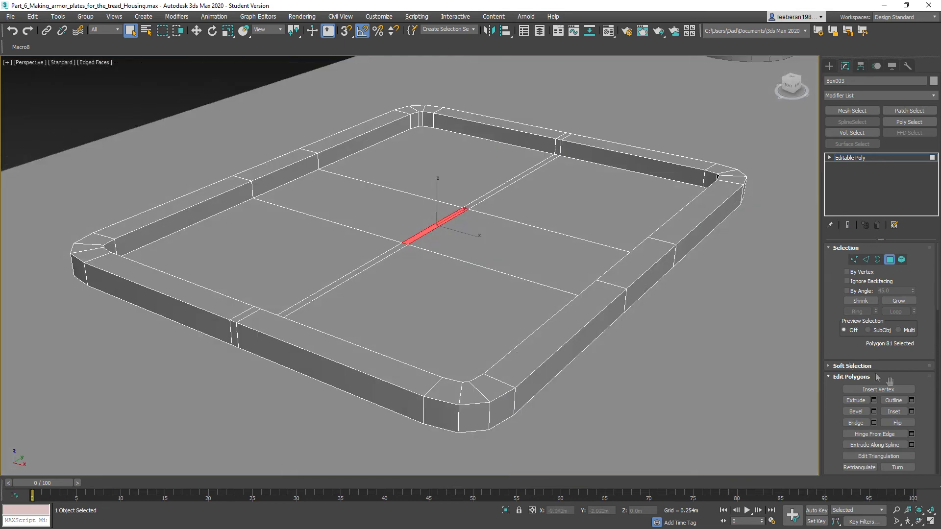
{"action": "left_click", "coordinate": [857, 399]}
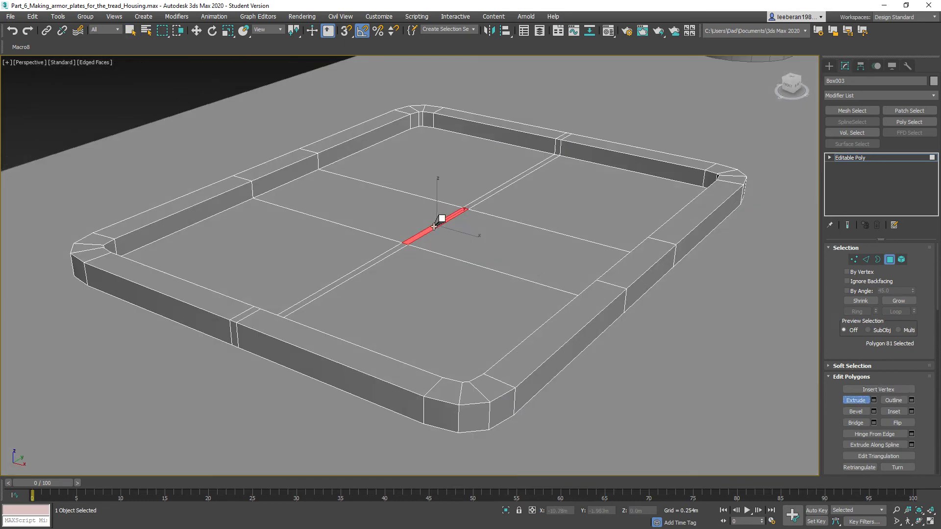
{"action": "left_click_drag", "start_coordinate": [434, 226], "coordinate": [436, 229]}
Examine the centre slot and the plate's edge layout at an angle and from above.
{"action": "scroll", "coordinate": [513, 288], "scroll_direction": "up", "scroll_amount": 5}
{"action": "middle_click_drag", "start_coordinate": [476, 245], "coordinate": [514, 264], "text": "alt"}
{"action": "scroll", "coordinate": [519, 258], "scroll_direction": "down", "scroll_amount": 5}
{"action": "scroll", "coordinate": [552, 259], "scroll_direction": "up", "scroll_amount": 2}
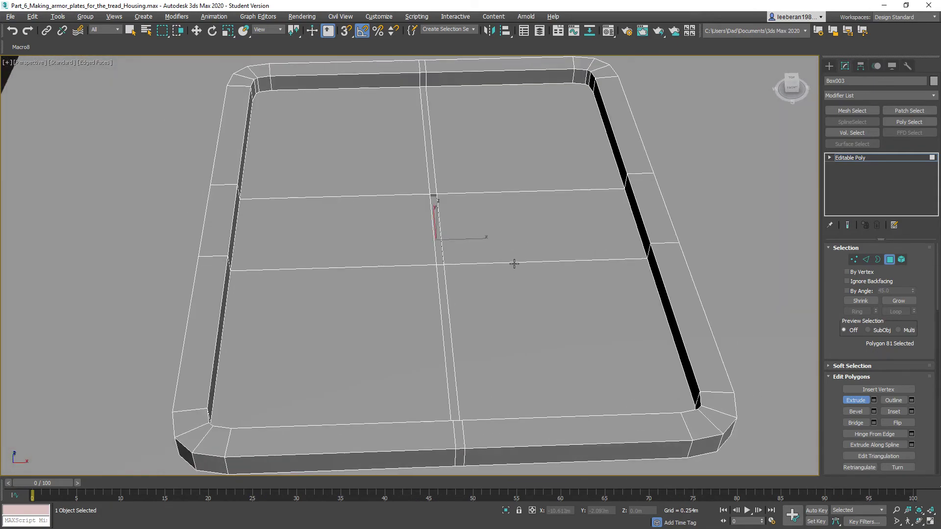
{"action": "scroll", "coordinate": [514, 264], "scroll_direction": "up", "scroll_amount": 3}
{"action": "middle_click_drag", "start_coordinate": [508, 301], "coordinate": [516, 342], "text": "alt"}
{"action": "scroll", "coordinate": [515, 342], "scroll_direction": "down", "scroll_amount": 5}
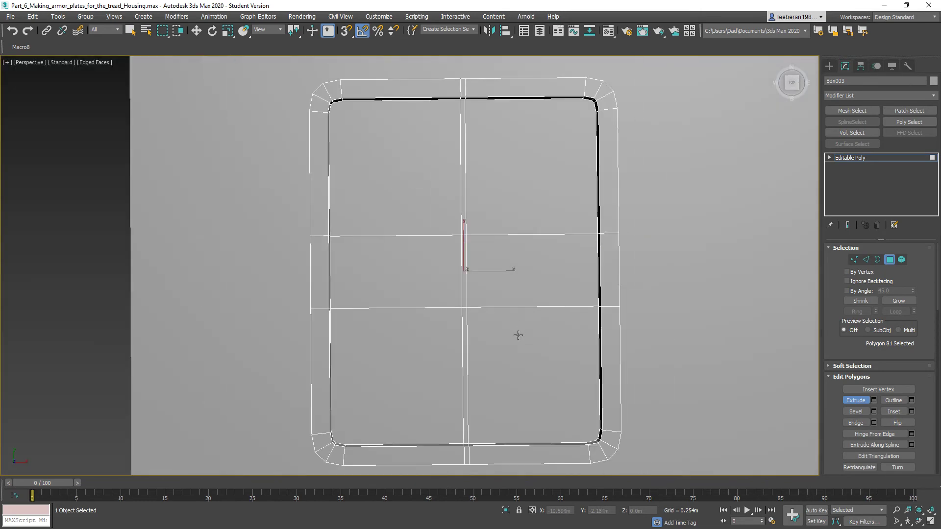
{"action": "scroll", "coordinate": [516, 338], "scroll_direction": "up", "scroll_amount": 2}
{"action": "mouse_move", "coordinate": [516, 336]}
{"action": "middle_mouse_down"}
{"action": "mouse_move", "coordinate": [521, 326]}
{"action": "mouse_move", "coordinate": [517, 331]}
{"action": "middle_mouse_up"}
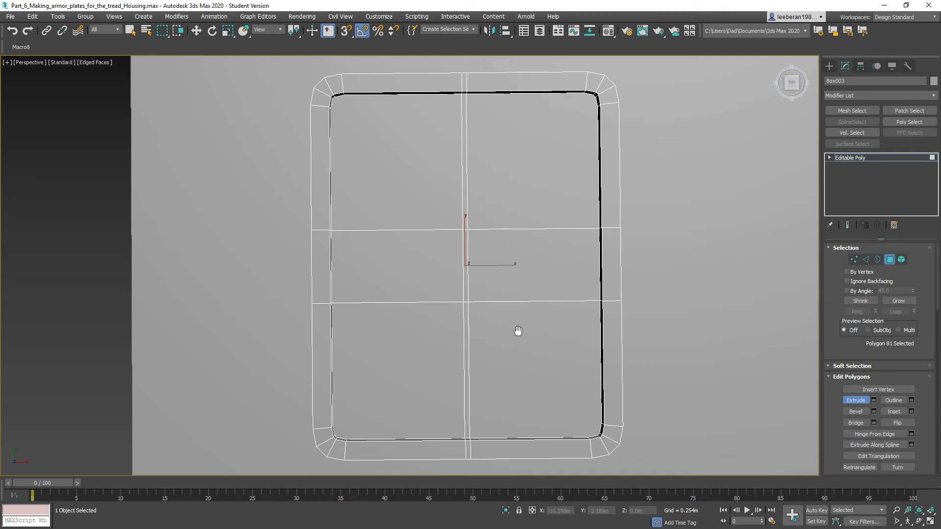
{"action": "left_click", "coordinate": [829, 66]}
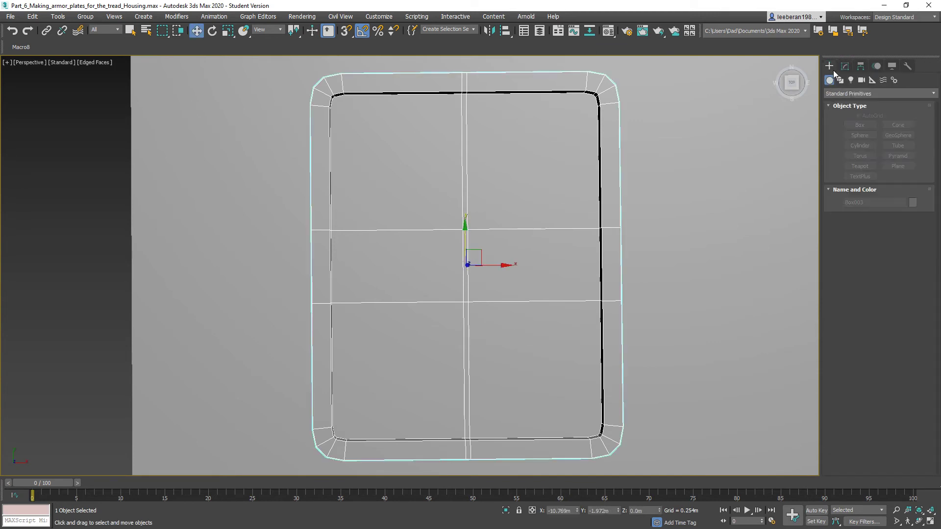
{"action": "left_click", "coordinate": [858, 126]}
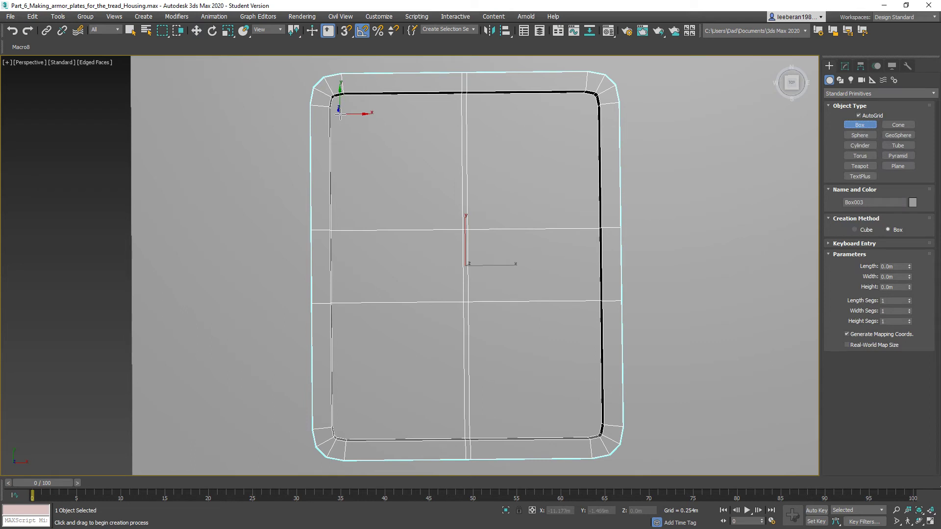
{"action": "left_click_drag", "start_coordinate": [342, 114], "coordinate": [371, 185]}
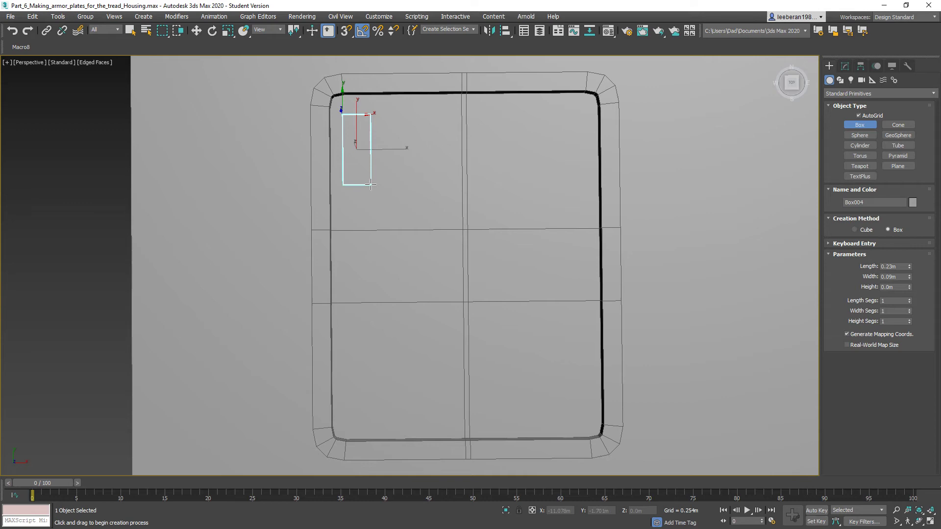
{"action": "right_click", "coordinate": [371, 184]}
Select the eight recess-floor polygons surrounding the plate's centre slot and inset them as a group by 0.027 m.
{"action": "middle_click_drag", "start_coordinate": [492, 220], "coordinate": [475, 208], "text": "alt"}
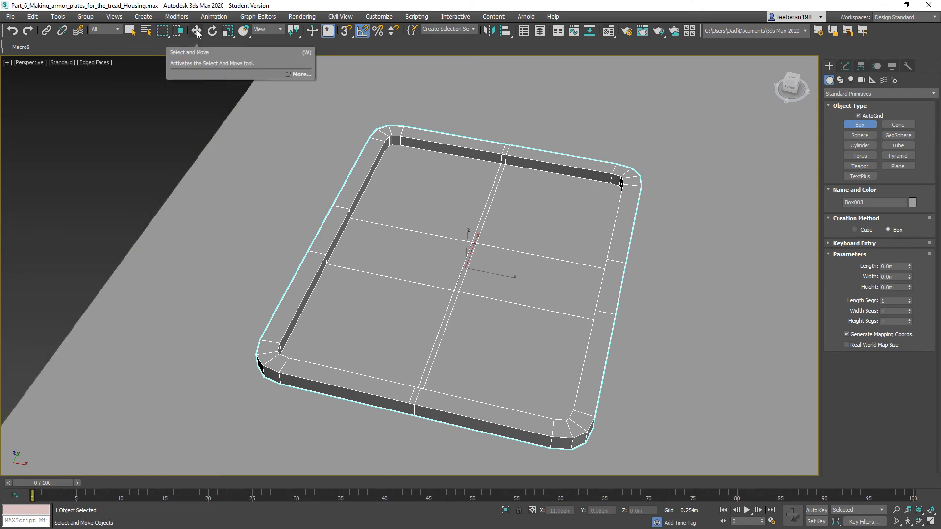
{"action": "left_click", "coordinate": [849, 66]}
{"action": "left_click", "coordinate": [888, 260]}
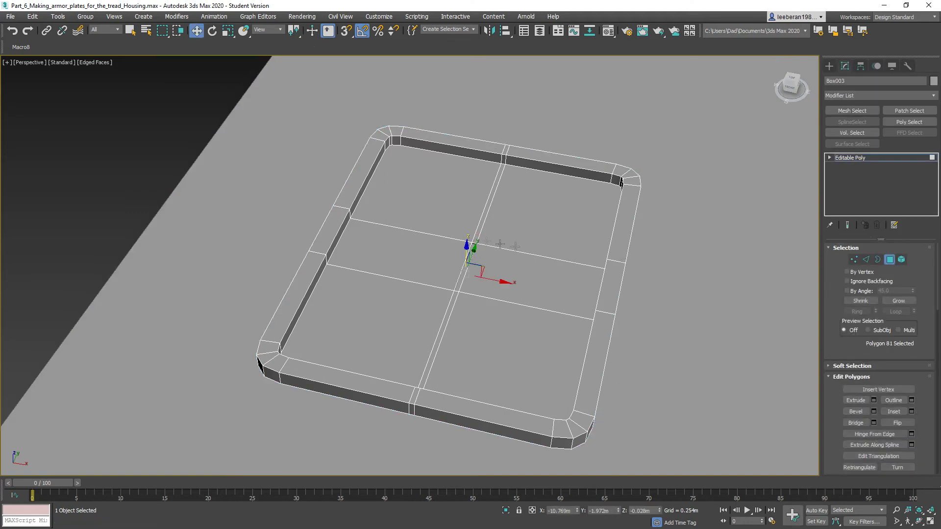
{"action": "left_click", "coordinate": [413, 212]}
{"action": "left_click", "coordinate": [482, 220], "text": "ctrl"}
{"action": "left_click", "coordinate": [510, 271], "text": "ctrl"}
{"action": "left_click", "coordinate": [498, 310], "text": "ctrl"}
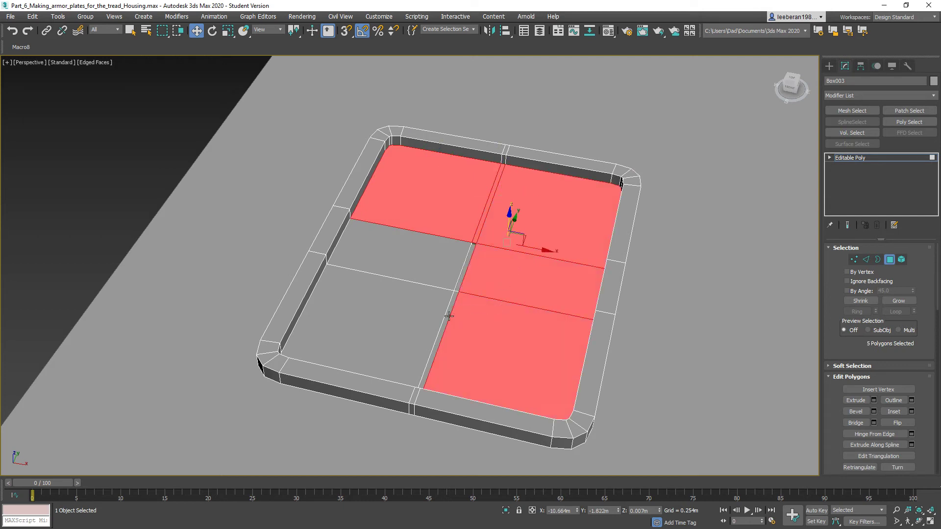
{"action": "left_click", "coordinate": [443, 318], "text": "ctrl"}
{"action": "left_click", "coordinate": [447, 317], "text": "ctrl"}
{"action": "left_click", "coordinate": [431, 260], "text": "ctrl"}
{"action": "scroll", "coordinate": [464, 316], "scroll_direction": "up", "scroll_amount": 2}
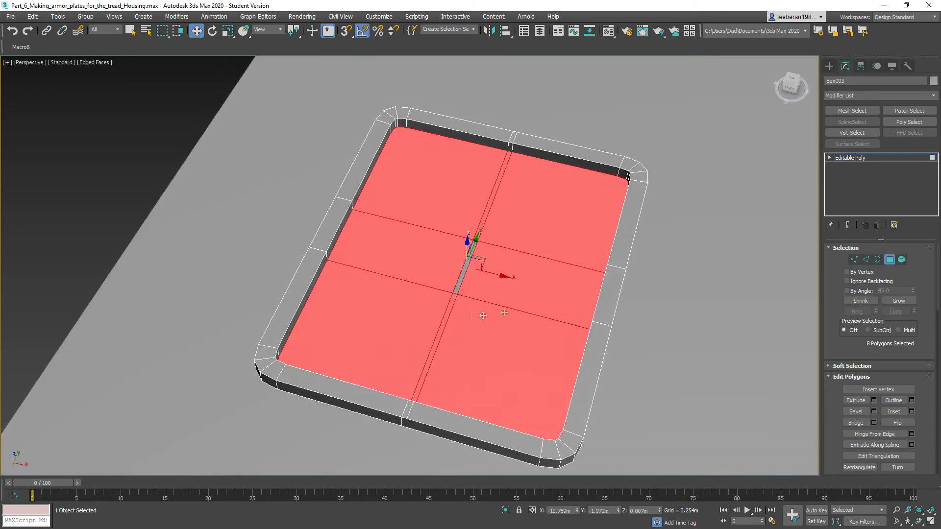
{"action": "left_click", "coordinate": [912, 412]}
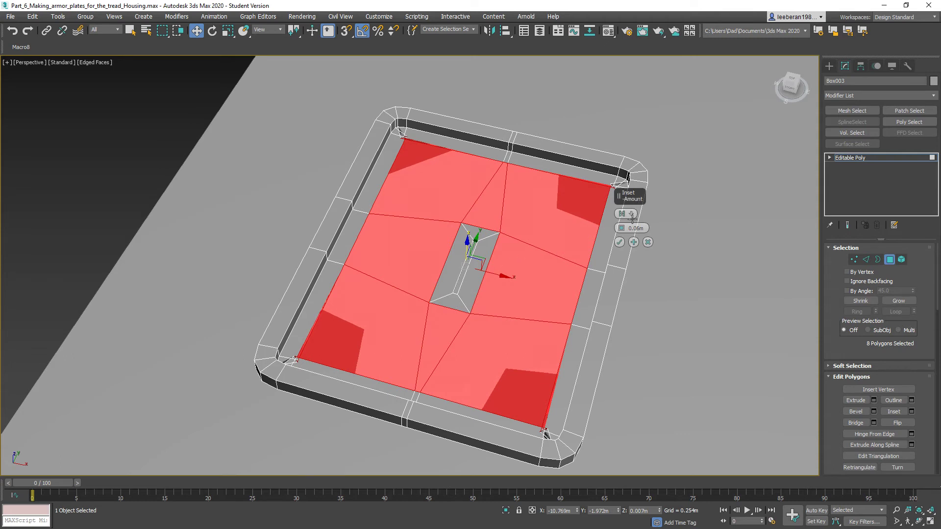
{"action": "left_click_drag", "start_coordinate": [621, 228], "coordinate": [626, 237]}
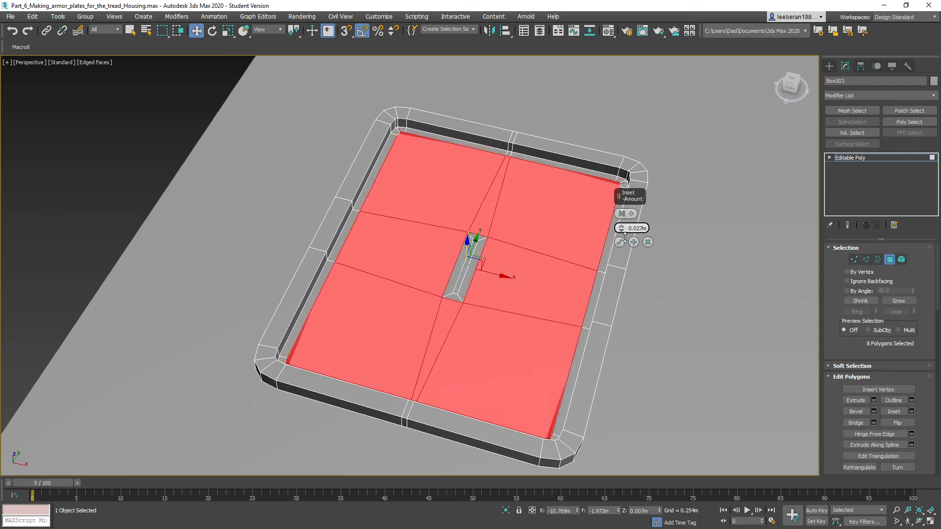
Reapply the inset to the eight recess-floor polygons after checking the corner vertices from above.
{"action": "middle_click_drag", "start_coordinate": [553, 274], "coordinate": [572, 303], "text": "alt"}
{"action": "scroll", "coordinate": [555, 357], "scroll_direction": "up", "scroll_amount": 4}
{"action": "scroll", "coordinate": [508, 304], "scroll_direction": "up", "scroll_amount": 2}
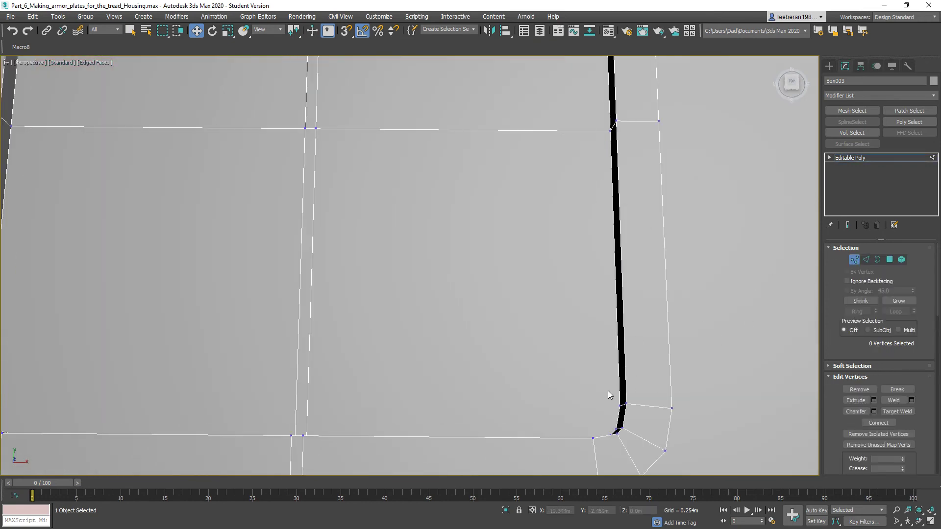
{"action": "left_click", "coordinate": [890, 260]}
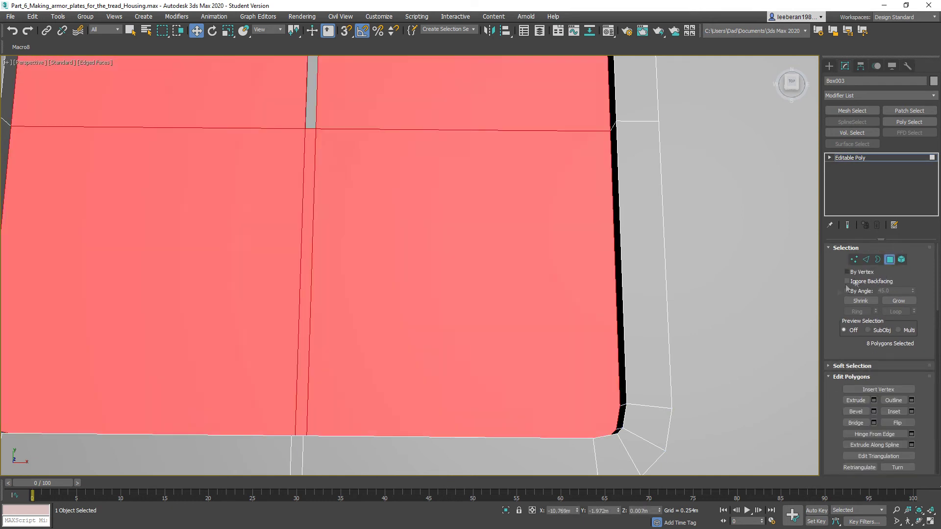
{"action": "left_click", "coordinate": [911, 411]}
{"action": "left_click", "coordinate": [620, 242]}
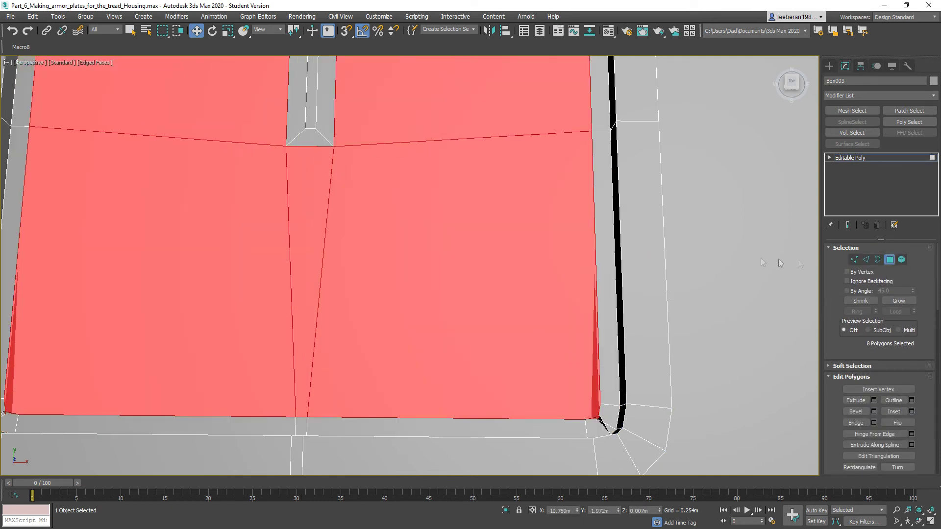
Weld the two crossed inset vertices at the recess floor's lower-right corner with a 0.013 m threshold.
{"action": "left_click", "coordinate": [854, 259]}
{"action": "mouse_move", "coordinate": [584, 386]}
{"action": "left_mouse_down"}
{"action": "mouse_move", "coordinate": [606, 434]}
{"action": "mouse_move", "coordinate": [571, 380]}
{"action": "left_mouse_up"}
{"action": "scroll", "coordinate": [574, 386], "scroll_direction": "up", "scroll_amount": 3}
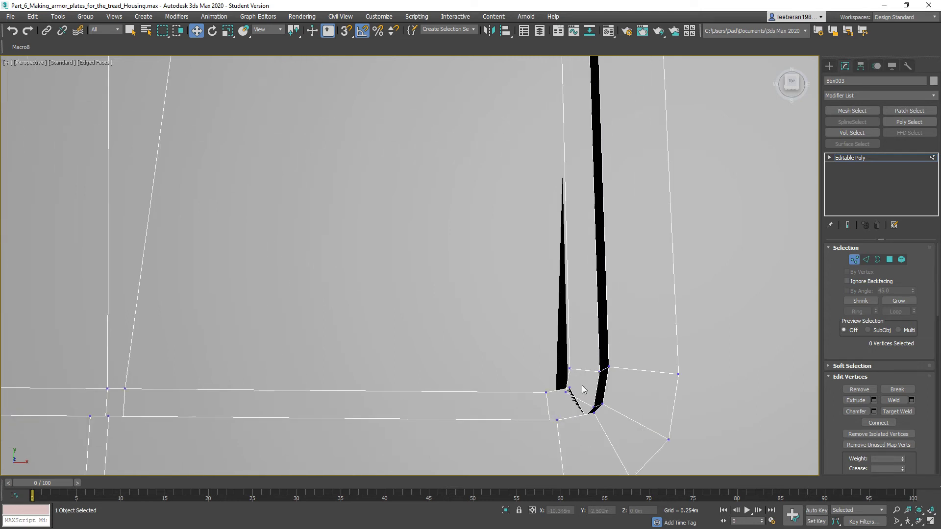
{"action": "scroll", "coordinate": [582, 388], "scroll_direction": "up", "scroll_amount": 2}
{"action": "scroll", "coordinate": [579, 413], "scroll_direction": "up", "scroll_amount": 2}
{"action": "left_click_drag", "start_coordinate": [545, 367], "coordinate": [567, 401]}
{"action": "middle_click_drag", "start_coordinate": [564, 380], "coordinate": [518, 347], "text": "alt"}
{"action": "left_click", "coordinate": [911, 400]}
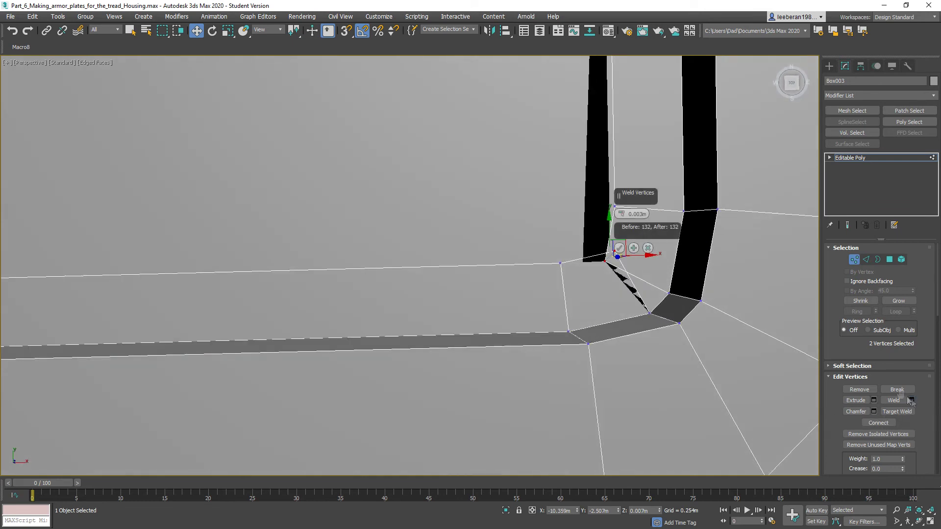
{"action": "left_click_drag", "start_coordinate": [621, 215], "coordinate": [622, 199]}
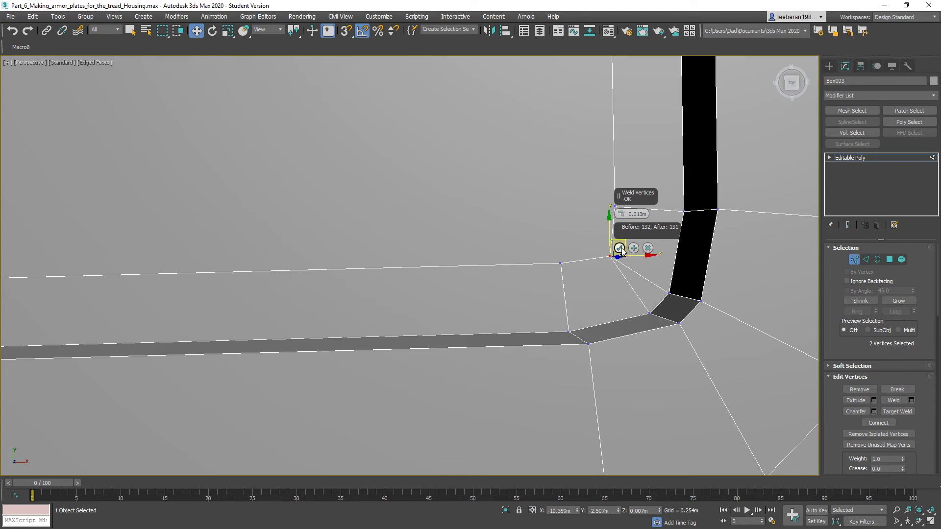
{"action": "left_click", "coordinate": [620, 248]}
Weld the crossed inset vertex pairs at the recess floor's other three corners with the same threshold.
{"action": "middle_click_drag", "start_coordinate": [618, 250], "coordinate": [491, 242], "text": "alt"}
{"action": "scroll", "coordinate": [334, 258], "scroll_direction": "up", "scroll_amount": 3}
{"action": "left_click_drag", "start_coordinate": [293, 269], "coordinate": [322, 293]}
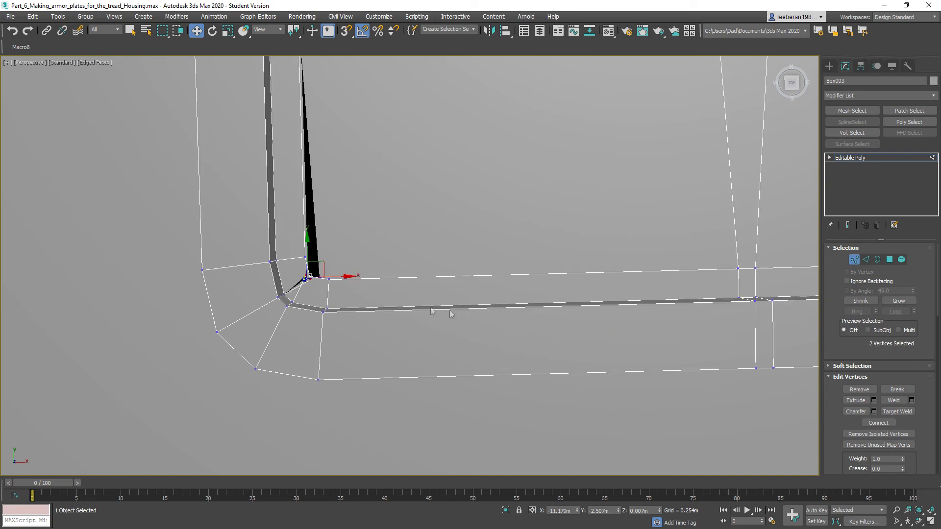
{"action": "left_click", "coordinate": [893, 400]}
{"action": "middle_click_drag", "start_coordinate": [637, 255], "coordinate": [368, 184]}
{"action": "left_click_drag", "start_coordinate": [332, 159], "coordinate": [333, 161]}
{"action": "left_click", "coordinate": [893, 400]}
{"action": "middle_click_drag", "start_coordinate": [604, 333], "coordinate": [668, 172]}
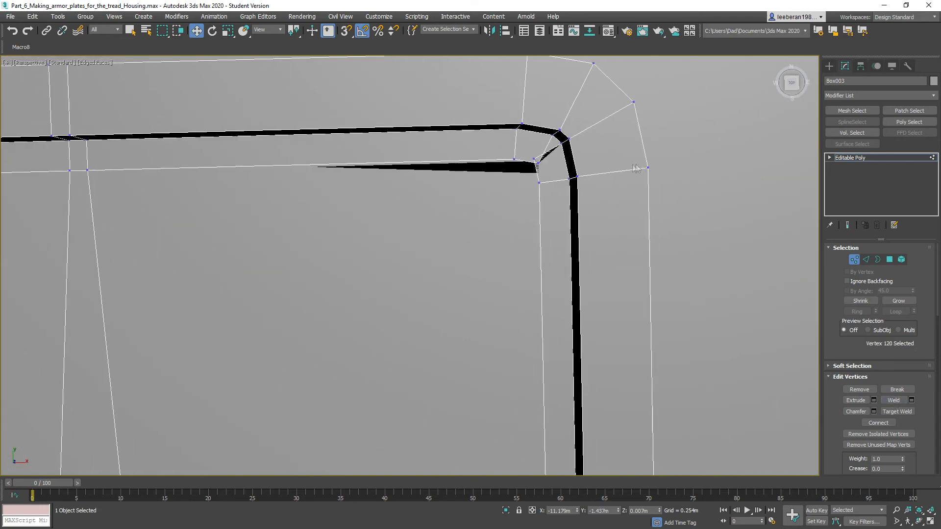
{"action": "left_click_drag", "start_coordinate": [527, 156], "coordinate": [549, 177]}
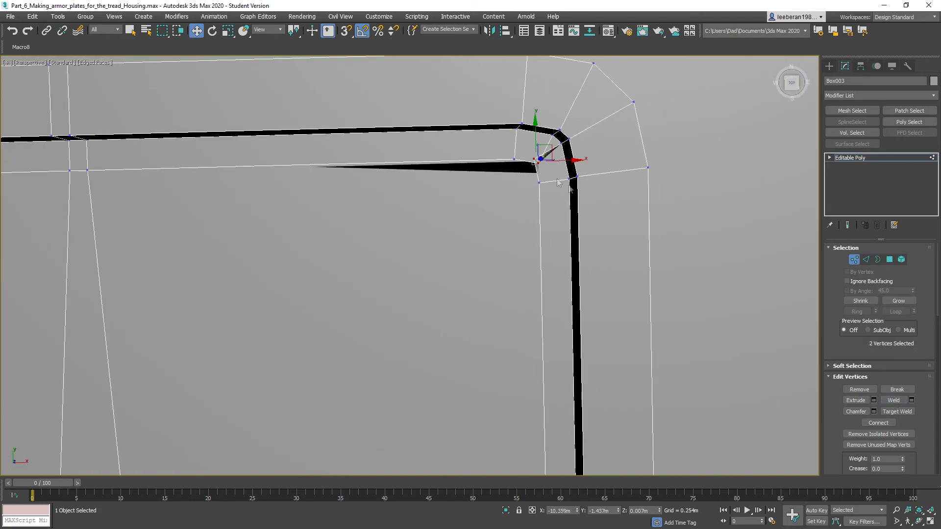
{"action": "left_click", "coordinate": [894, 400]}
Add the four polygons bordering the centre slot to the floor selection and extrude the whole area upward as a raised panel.
{"action": "middle_click_drag", "start_coordinate": [419, 348], "coordinate": [546, 307]}
{"action": "scroll", "coordinate": [566, 305], "scroll_direction": "down", "scroll_amount": 5}
{"action": "middle_click_drag", "start_coordinate": [563, 381], "coordinate": [563, 330], "text": "alt"}
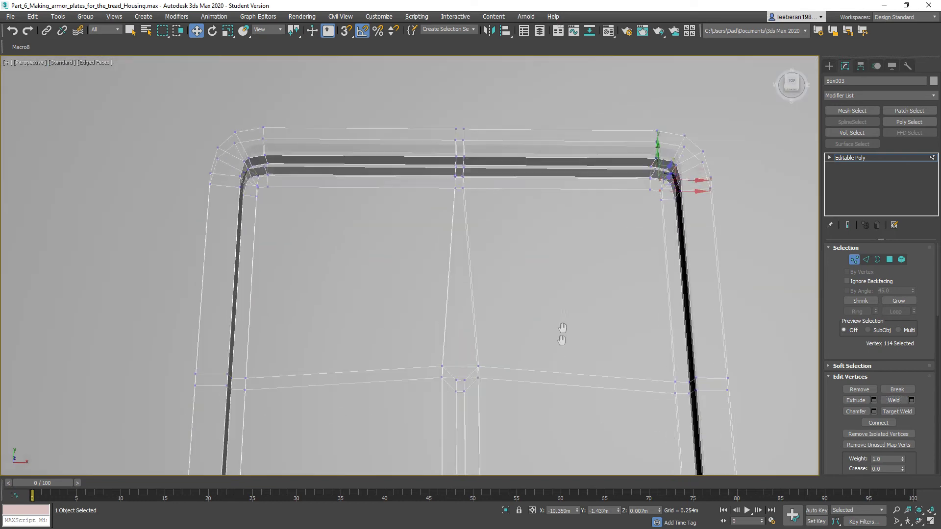
{"action": "scroll", "coordinate": [564, 329], "scroll_direction": "up", "scroll_amount": 4}
{"action": "left_click", "coordinate": [890, 260], "text": "ctrl"}
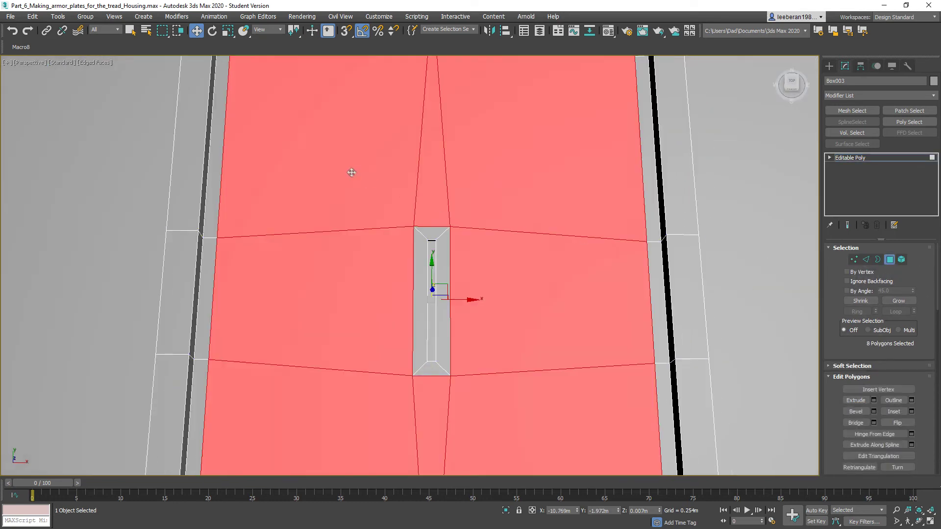
{"action": "left_click", "coordinate": [434, 231], "text": "ctrl"}
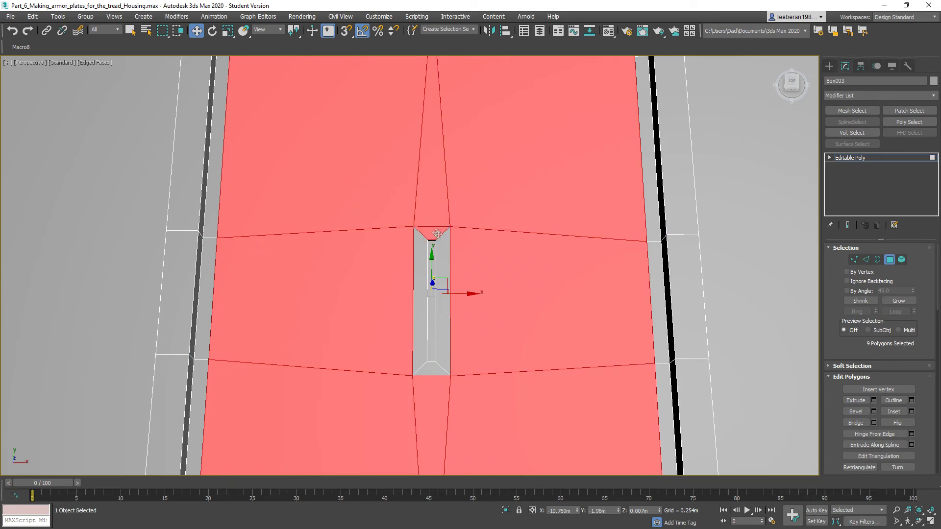
{"action": "left_click", "coordinate": [440, 245], "text": "ctrl"}
{"action": "left_click", "coordinate": [436, 368], "text": "ctrl"}
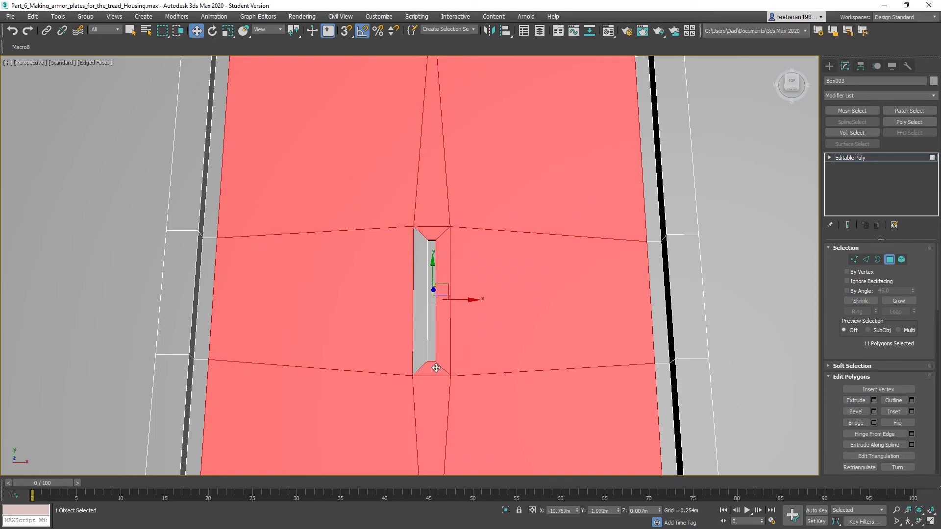
{"action": "left_click", "coordinate": [421, 347], "text": "ctrl"}
{"action": "middle_click_drag", "start_coordinate": [362, 358], "coordinate": [798, 364], "text": "alt"}
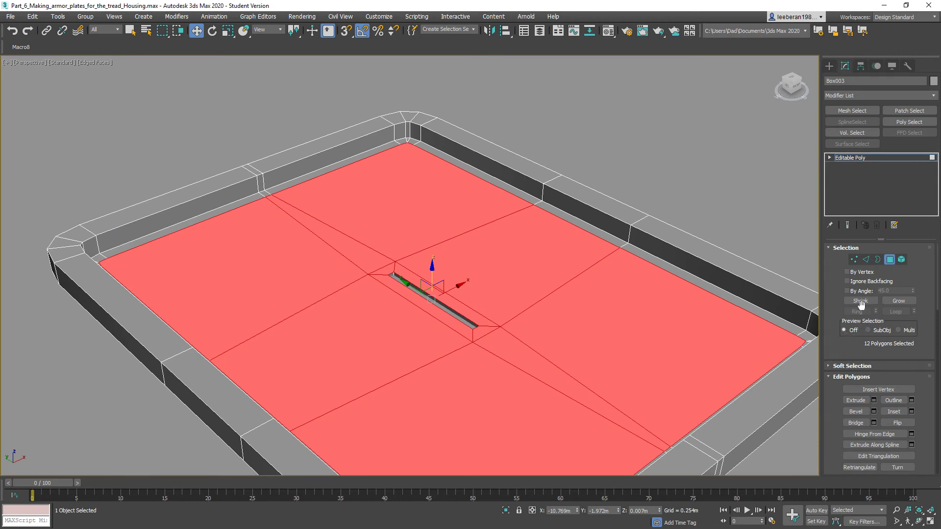
{"action": "left_click", "coordinate": [856, 400]}
{"action": "left_click_drag", "start_coordinate": [629, 338], "coordinate": [628, 331]}
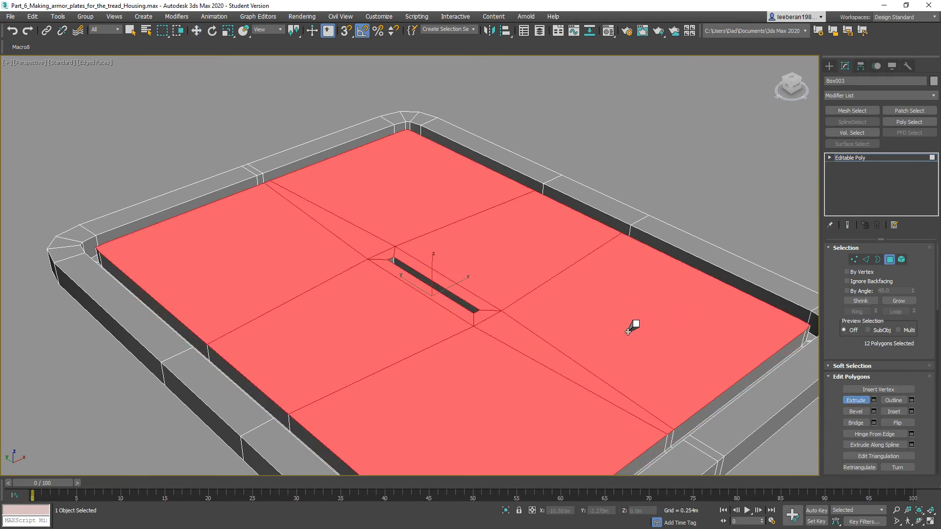
{"action": "left_click_drag", "start_coordinate": [629, 331], "coordinate": [630, 327]}
Check the crosswise edge loops of the finished plate and rename the object Hatch001.
{"action": "left_click", "coordinate": [866, 259]}
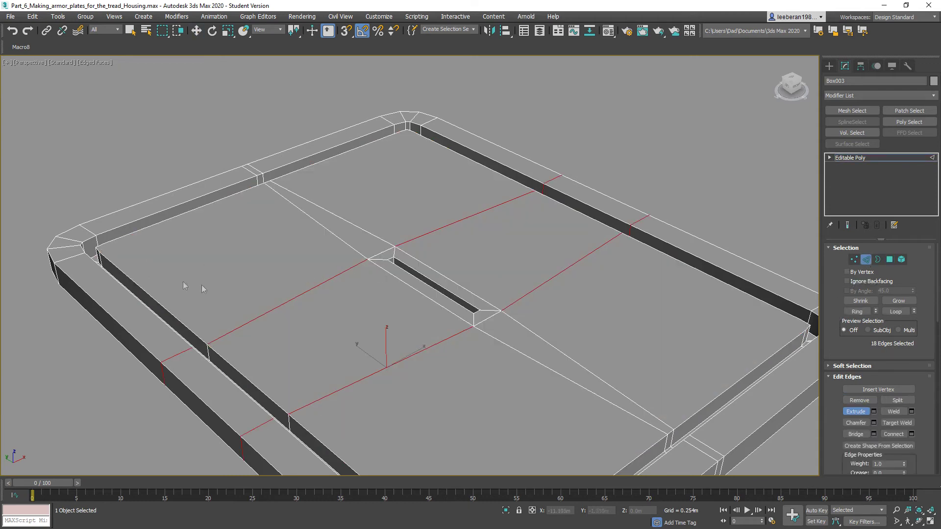
{"action": "middle_click_drag", "start_coordinate": [304, 327], "coordinate": [294, 350], "text": "alt"}
{"action": "scroll", "coordinate": [299, 347], "scroll_direction": "down", "scroll_amount": 3}
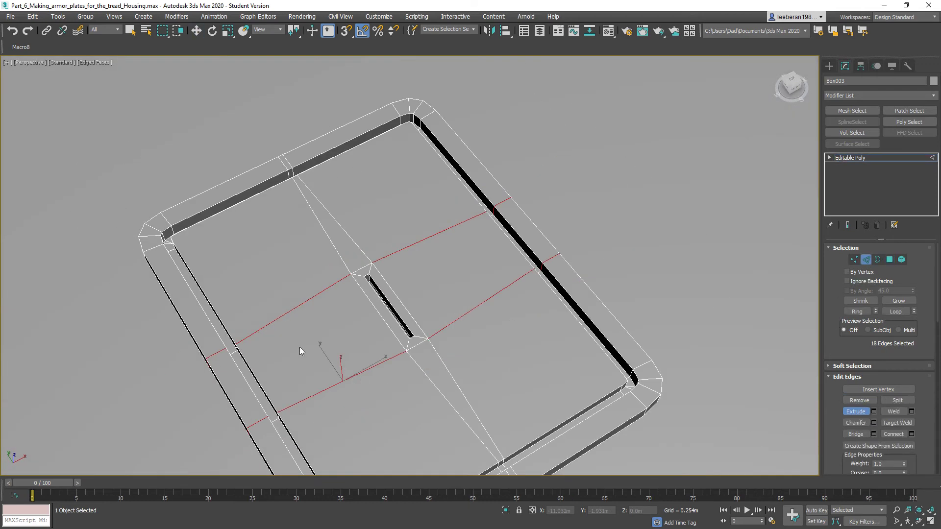
{"action": "middle_click_drag", "start_coordinate": [361, 398], "coordinate": [329, 408], "text": "alt"}
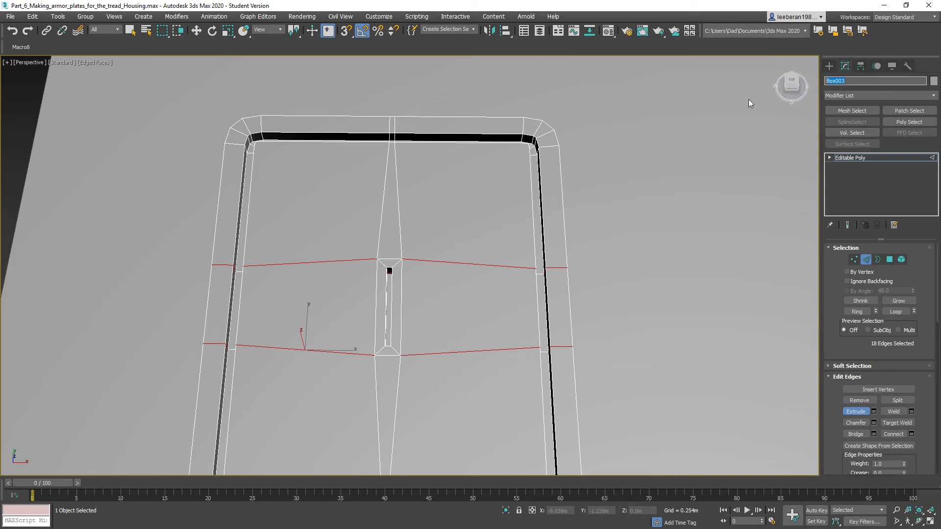
{"action": "type", "text": "Hatch001"}
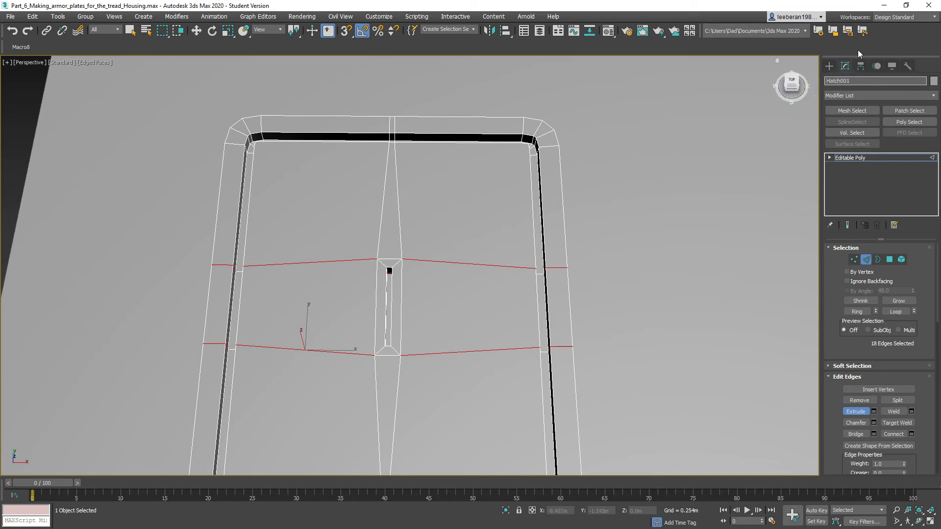
Create a box about 0.188 m long, 0.056 m wide and 0.022 m high on the hatch rim near its upper-left corner.
{"action": "left_click", "coordinate": [828, 66]}
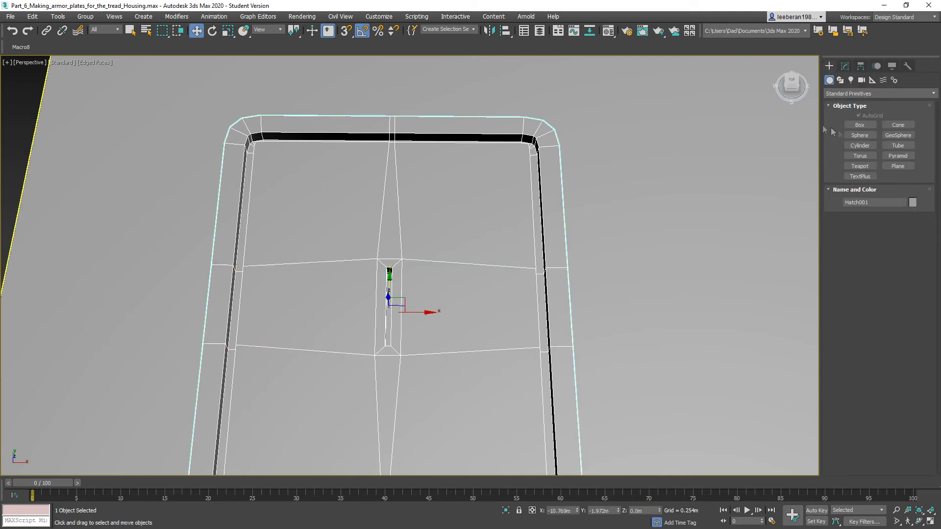
{"action": "left_click", "coordinate": [869, 124]}
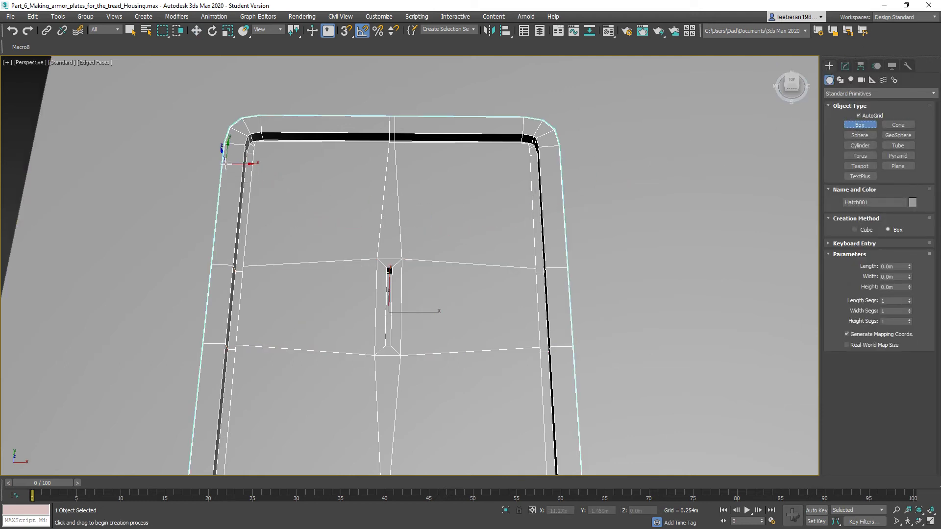
{"action": "mouse_move", "coordinate": [229, 160]}
{"action": "left_mouse_down"}
{"action": "mouse_move", "coordinate": [269, 182]}
{"action": "mouse_move", "coordinate": [305, 184]}
{"action": "mouse_move", "coordinate": [241, 208]}
{"action": "mouse_move", "coordinate": [244, 216]}
{"action": "left_mouse_up"}
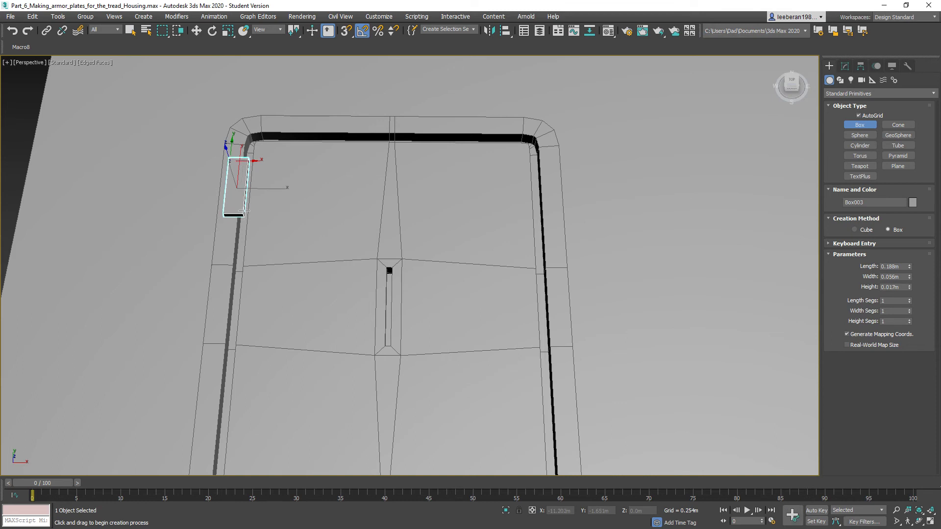
{"action": "left_click", "coordinate": [244, 209]}
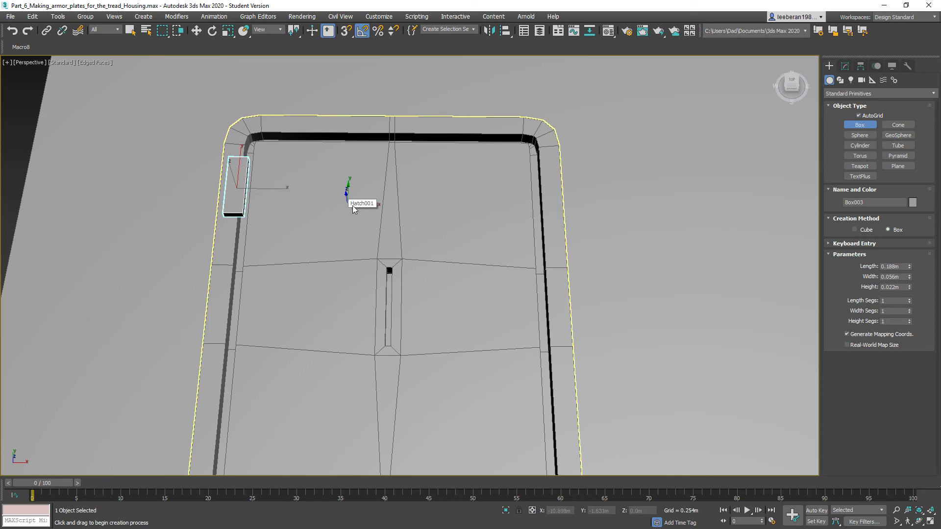
{"action": "middle_click_drag", "start_coordinate": [307, 201], "coordinate": [298, 211], "text": "alt"}
{"action": "scroll", "coordinate": [299, 212], "scroll_direction": "up", "scroll_amount": 8}
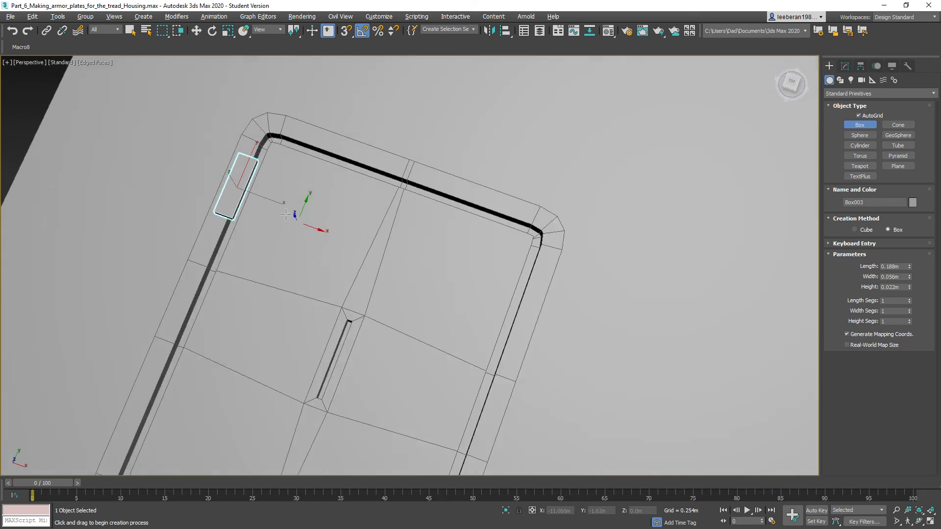
{"action": "middle_click_drag", "start_coordinate": [276, 214], "coordinate": [291, 164], "text": "alt"}
{"action": "right_click", "coordinate": [117, 140]}
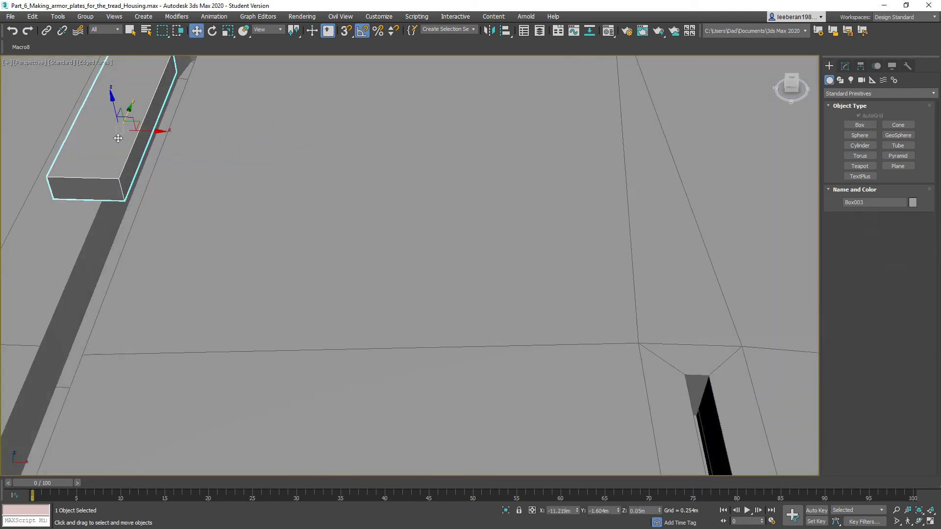
Convert the small box to an Editable Poly and move it slightly along X toward the hatch rim's outer edge.
{"action": "right_click", "coordinate": [114, 142]}
{"action": "mouse_move", "coordinate": [162, 243]}
{"action": "left_click", "coordinate": [212, 252]}
{"action": "middle_click_drag", "start_coordinate": [204, 242], "coordinate": [331, 279], "text": "alt"}
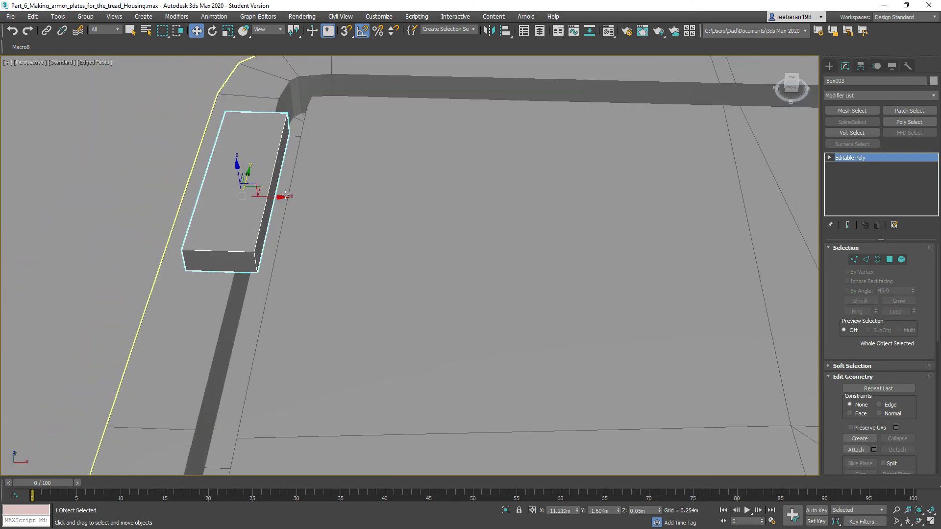
{"action": "left_click_drag", "start_coordinate": [284, 197], "coordinate": [257, 195]}
{"action": "middle_click_drag", "start_coordinate": [319, 212], "coordinate": [463, 220], "text": "alt"}
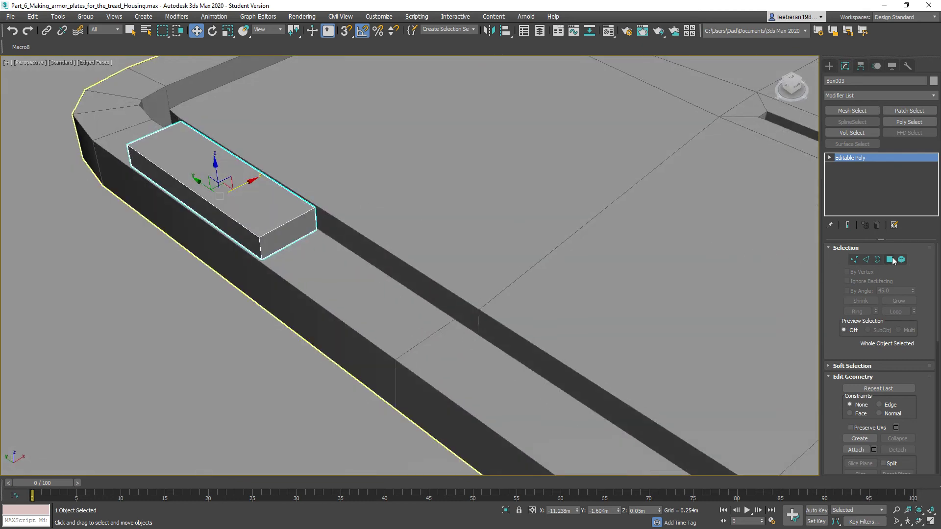
Delete the bottom polygon of the small box on the hatch rim.
{"action": "left_click", "coordinate": [892, 258]}
{"action": "left_click", "coordinate": [265, 204]}
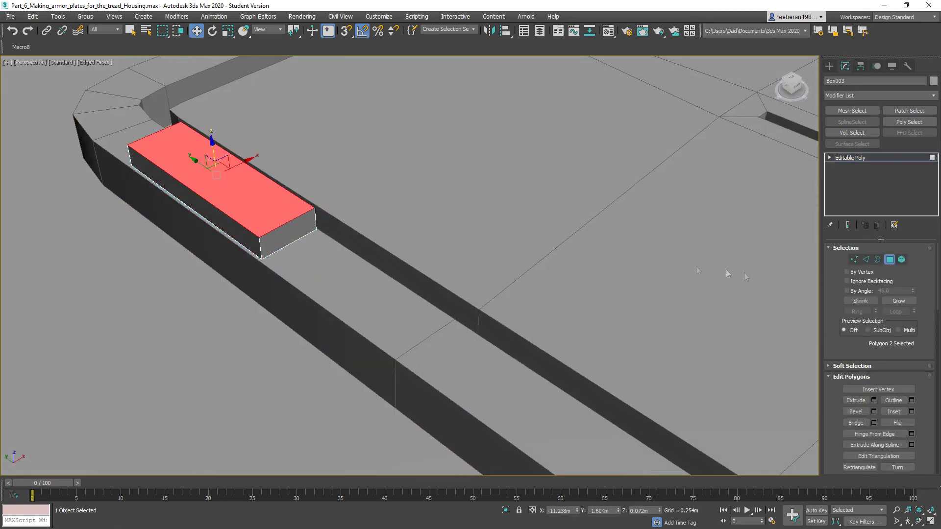
{"action": "left_click", "coordinate": [896, 303]}
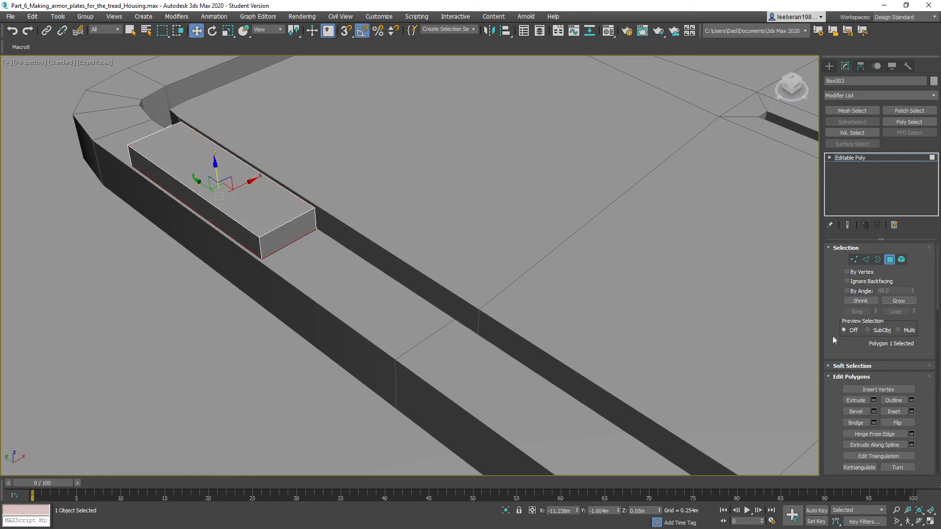
{"action": "key", "text": "ctrl+d"}
{"action": "middle_click_drag", "start_coordinate": [368, 245], "coordinate": [230, 240], "text": "alt"}
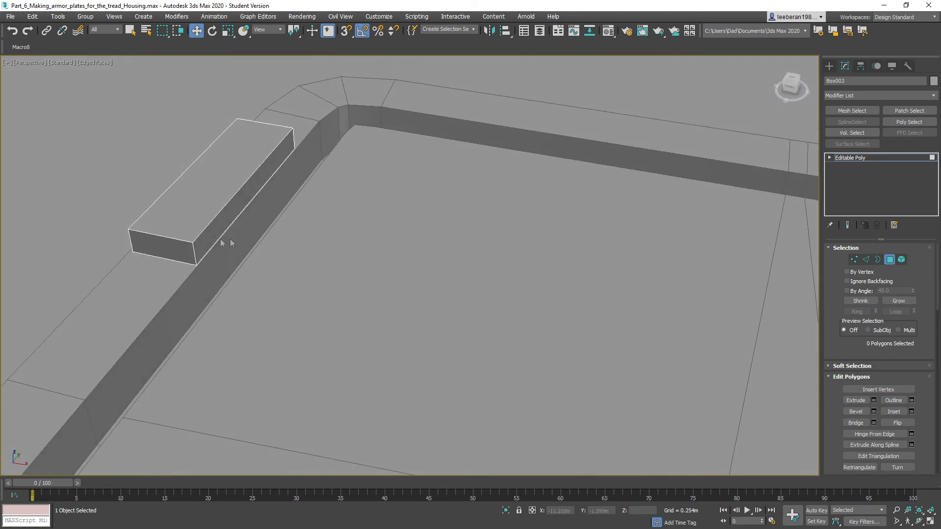
Connect the box's four vertical edges with one mid-height loop, and delete the lower polygon of its long inner side.
{"action": "left_click", "coordinate": [866, 260]}
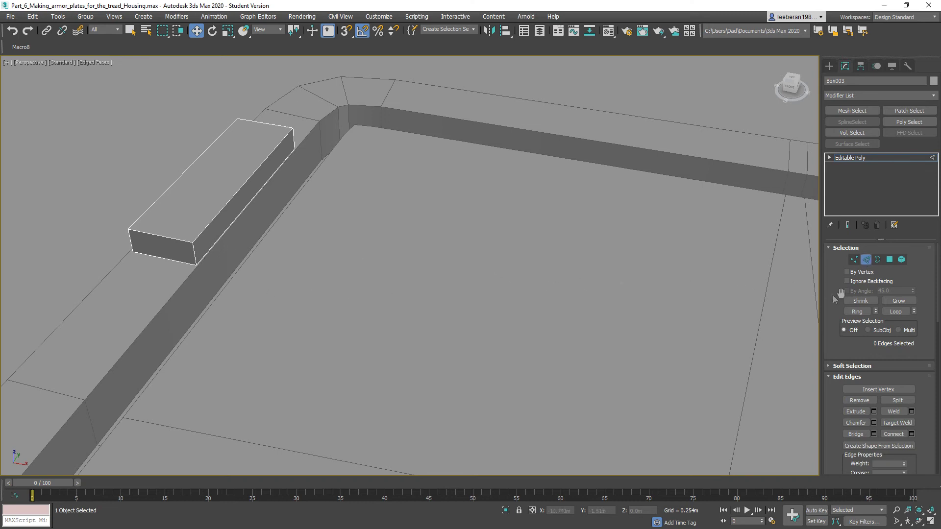
{"action": "left_click", "coordinate": [195, 253]}
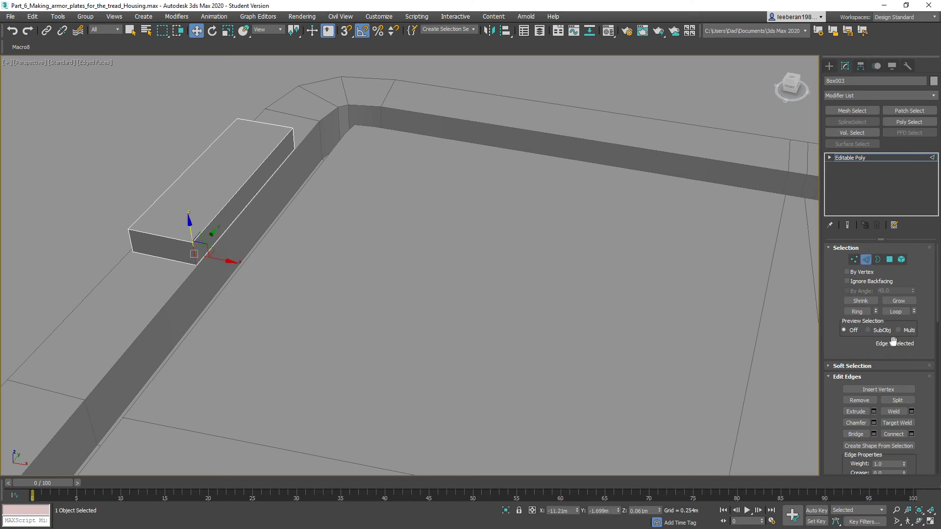
{"action": "left_click", "coordinate": [858, 311]}
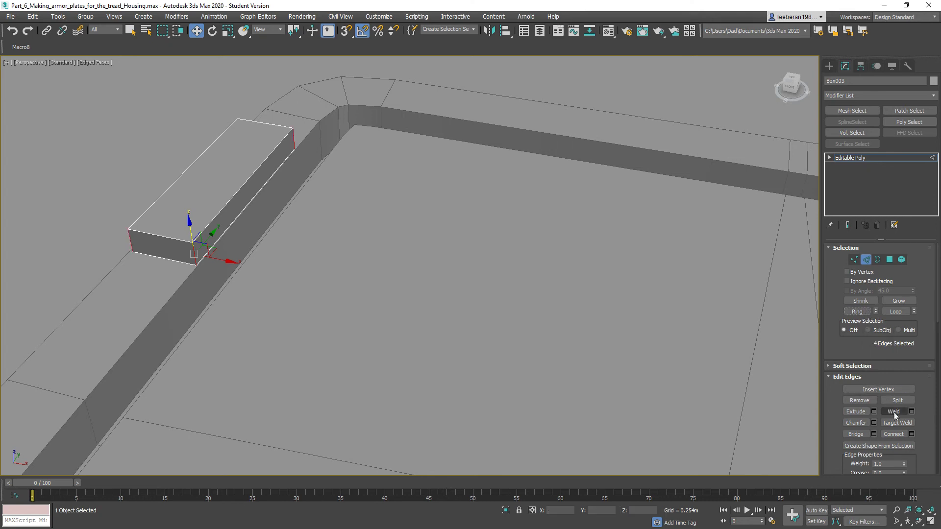
{"action": "left_click", "coordinate": [894, 434]}
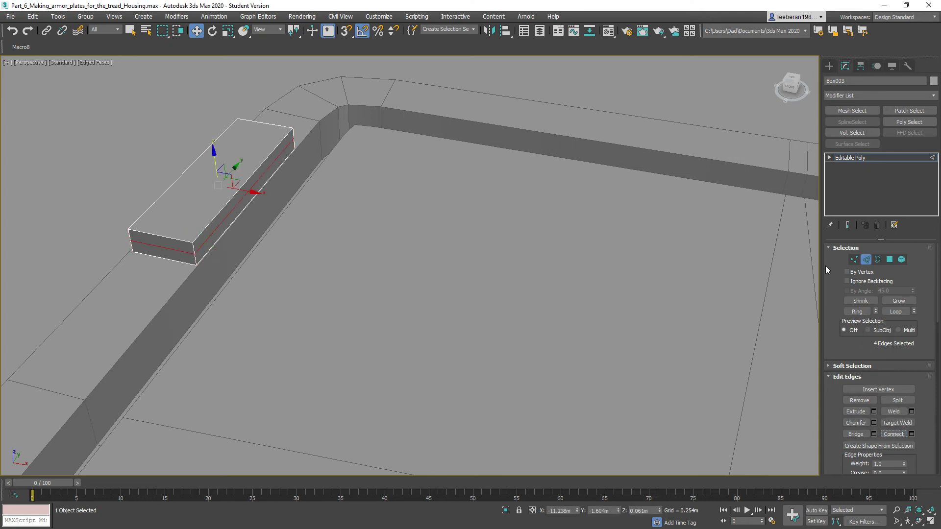
{"action": "left_click", "coordinate": [889, 262]}
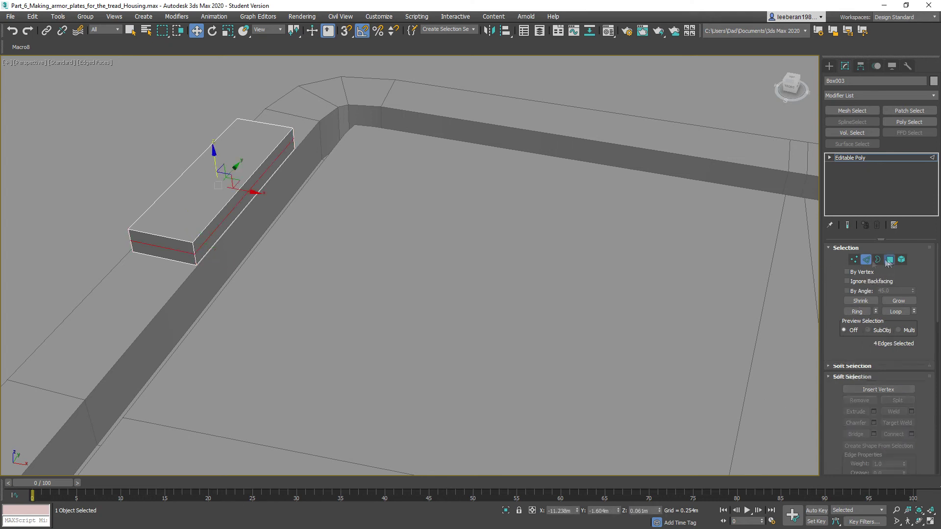
{"action": "left_click", "coordinate": [250, 199]}
{"action": "key", "text": "Delete"}
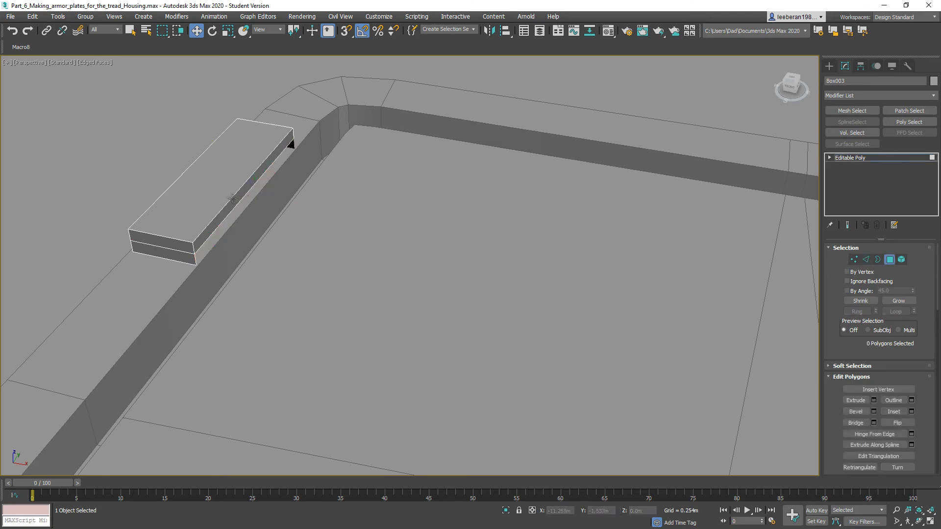
Round the box's inner side by hinging the remaining upper polygon 180° about its lower edge with 5 segments.
{"action": "left_click", "coordinate": [235, 200]}
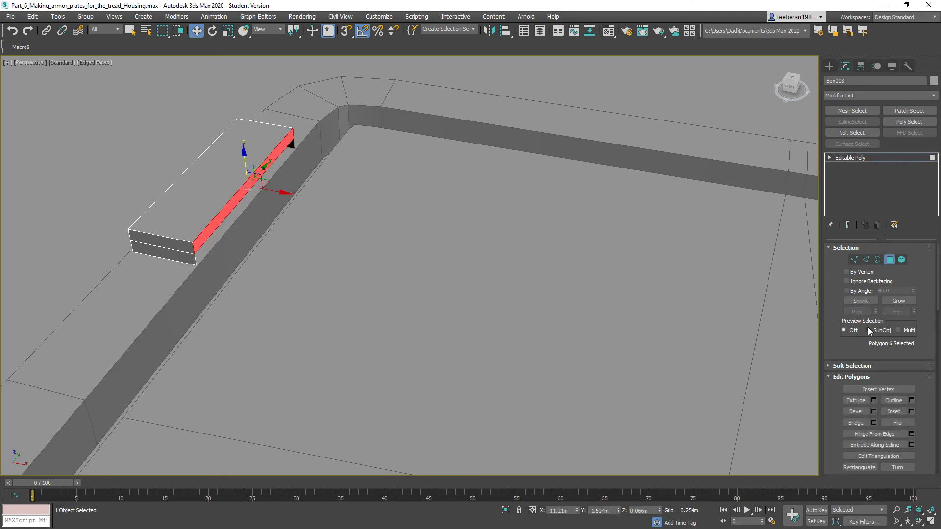
{"action": "left_click", "coordinate": [912, 435]}
{"action": "left_click", "coordinate": [621, 241]}
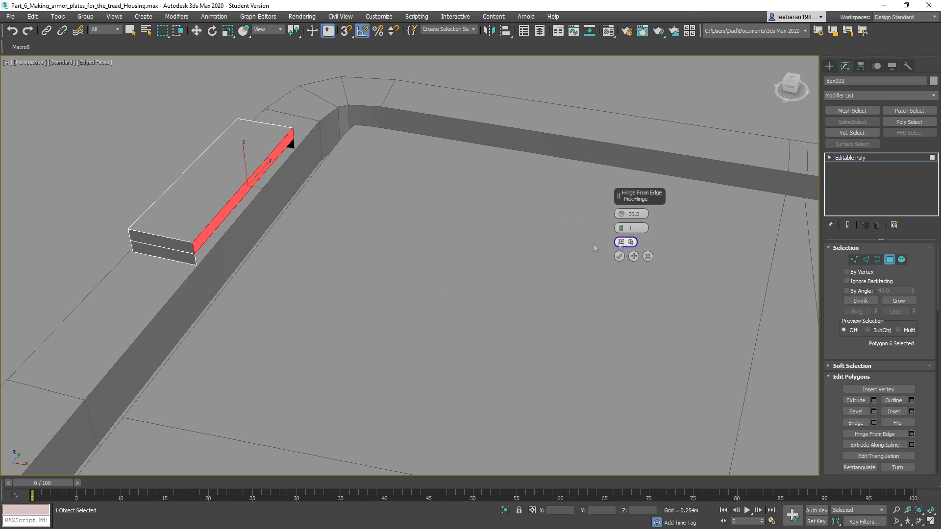
{"action": "left_click", "coordinate": [230, 213]}
{"action": "left_click", "coordinate": [642, 214]}
{"action": "type", "text": "180"}
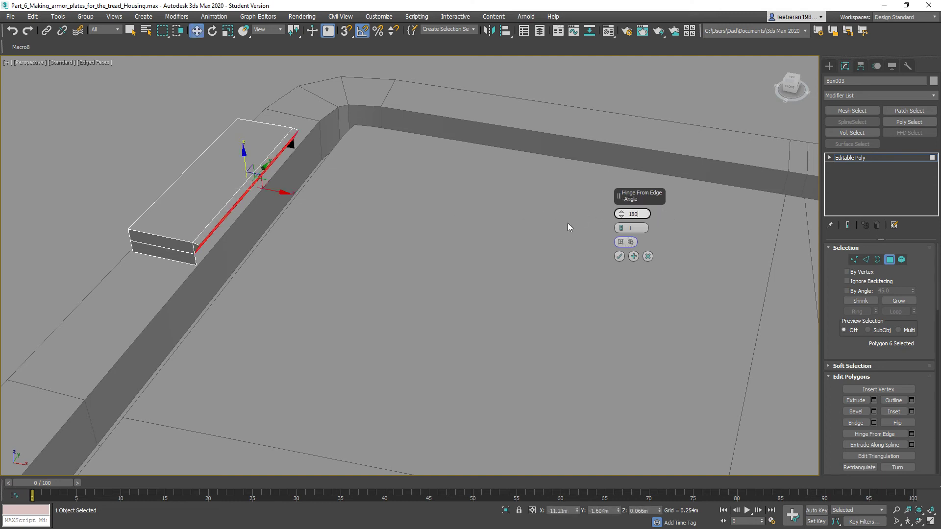
{"action": "left_click", "coordinate": [623, 227]}
{"action": "type", "text": "2"}
{"action": "left_click_drag", "start_coordinate": [622, 225], "coordinate": [622, 219]}
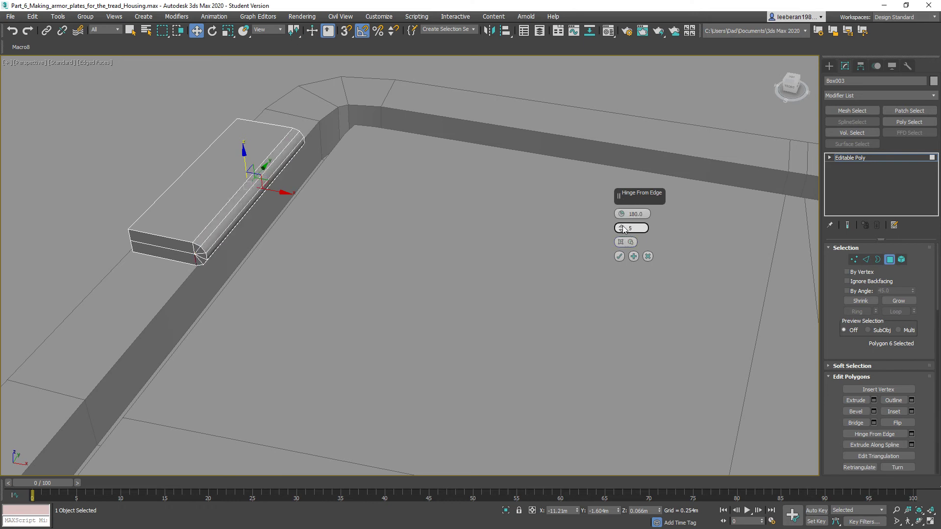
{"action": "left_click", "coordinate": [619, 256]}
{"action": "left_click", "coordinate": [470, 288]}
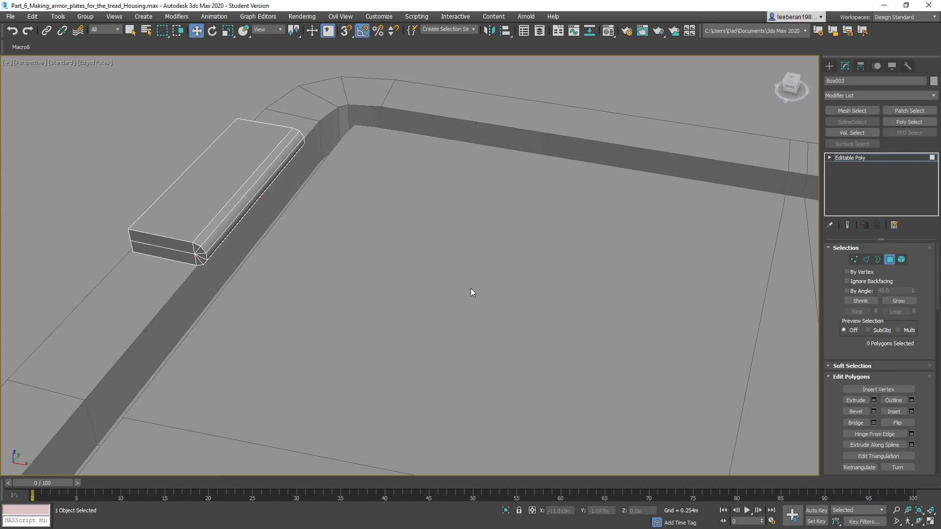
Weld the overlapping pair of vertices at the bottom of the rounded side, at both ends of the block.
{"action": "middle_click_drag", "start_coordinate": [458, 276], "coordinate": [540, 248], "text": "alt"}
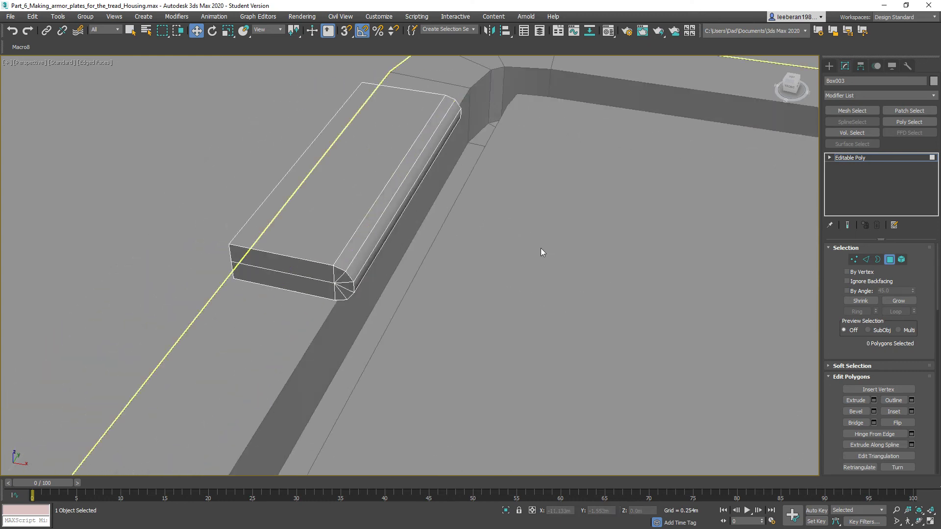
{"action": "scroll", "coordinate": [540, 248], "scroll_direction": "up", "scroll_amount": 4}
{"action": "left_click", "coordinate": [854, 259]}
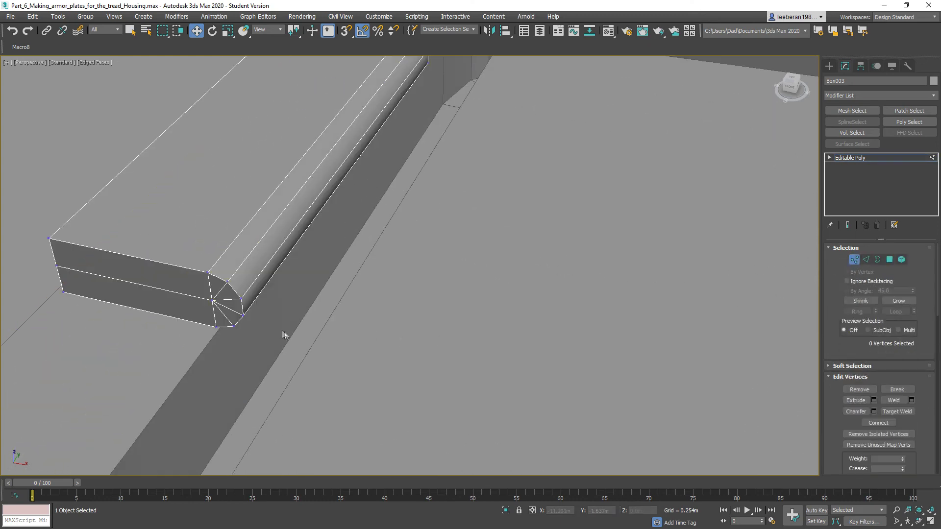
{"action": "left_click_drag", "start_coordinate": [209, 325], "coordinate": [220, 334]}
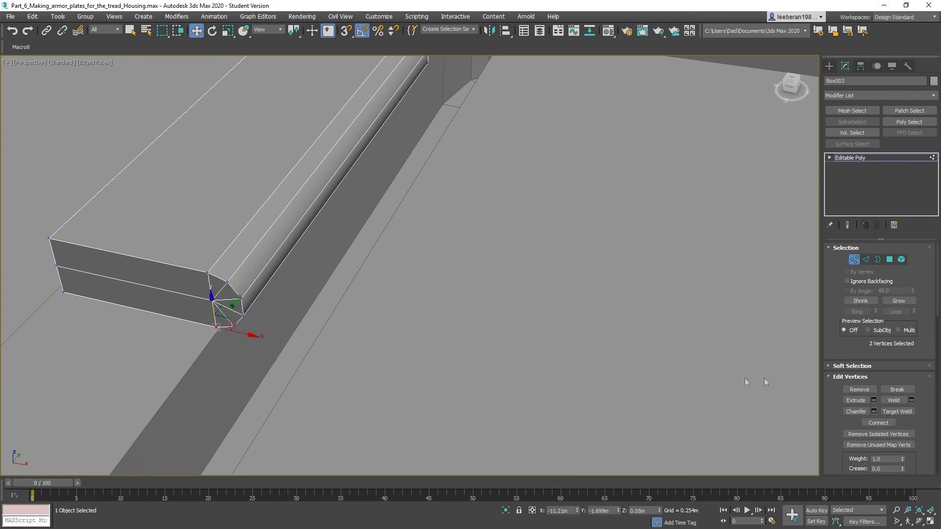
{"action": "left_click", "coordinate": [894, 400]}
{"action": "middle_click_drag", "start_coordinate": [525, 178], "coordinate": [309, 331], "text": "alt"}
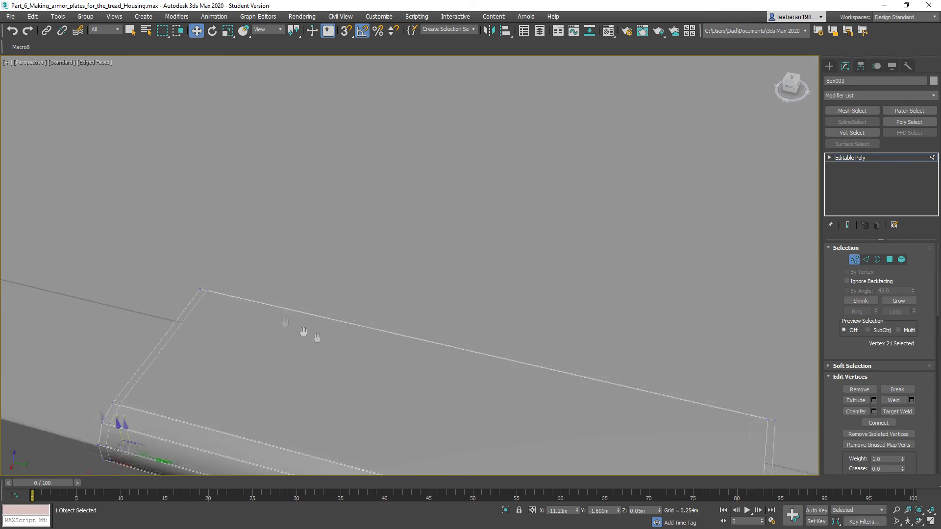
{"action": "scroll", "coordinate": [309, 331], "scroll_direction": "up", "scroll_amount": 5}
{"action": "middle_click_drag", "start_coordinate": [301, 290], "coordinate": [388, 285], "text": "alt"}
{"action": "left_click_drag", "start_coordinate": [245, 368], "coordinate": [263, 382]}
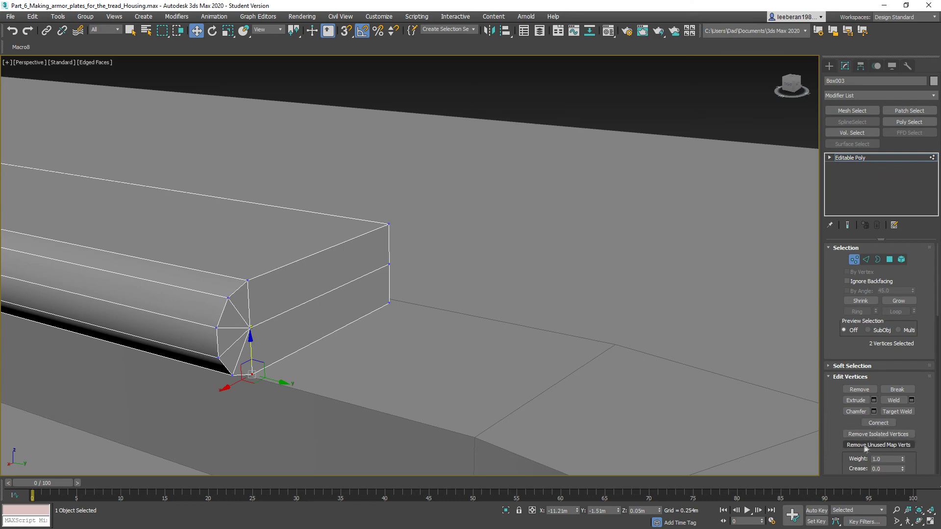
{"action": "left_click", "coordinate": [899, 400]}
Connect the ring of lengthwise edges with a crosswise loop at mid-length, and chamfer it into two widely separated loops.
{"action": "middle_click_drag", "start_coordinate": [354, 340], "coordinate": [434, 454], "text": "alt"}
{"action": "middle_click_drag", "start_coordinate": [391, 448], "coordinate": [382, 449], "text": "alt"}
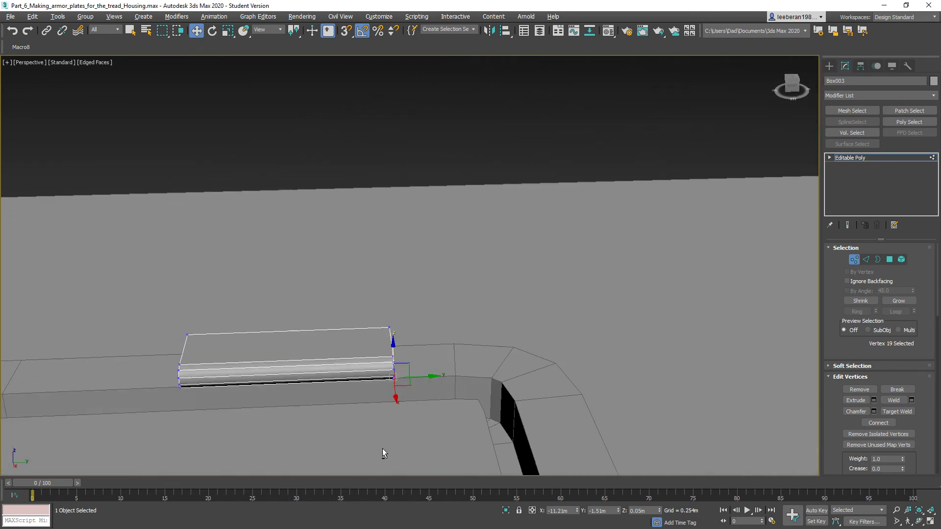
{"action": "middle_click_drag", "start_coordinate": [330, 435], "coordinate": [381, 449], "text": "alt"}
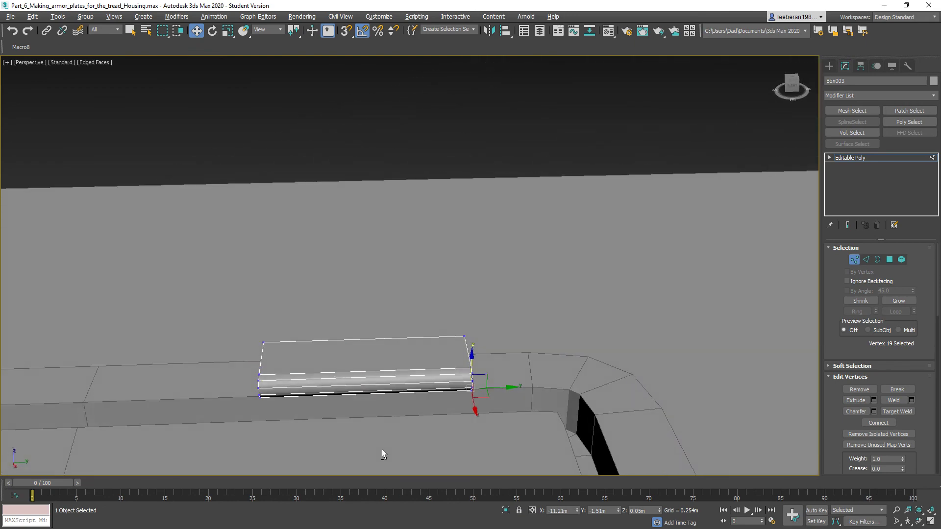
{"action": "left_click", "coordinate": [866, 260]}
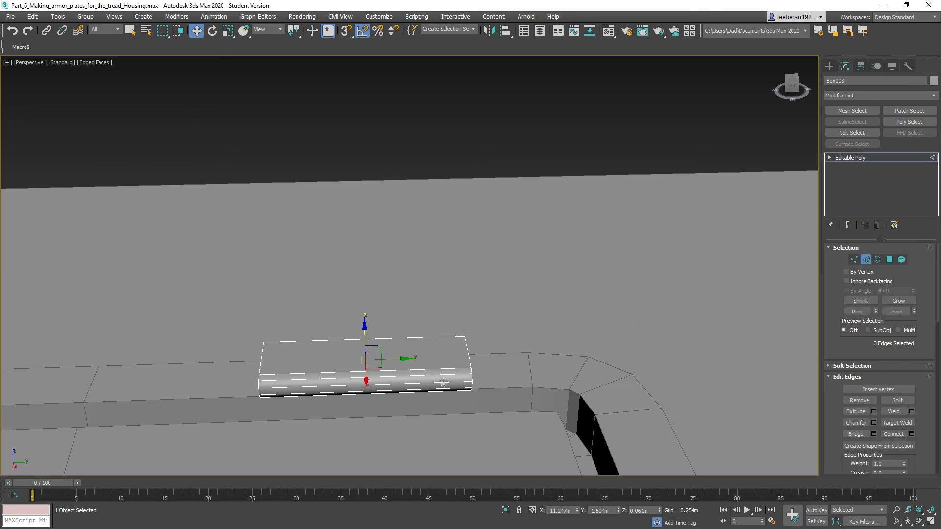
{"action": "left_click", "coordinate": [427, 374]}
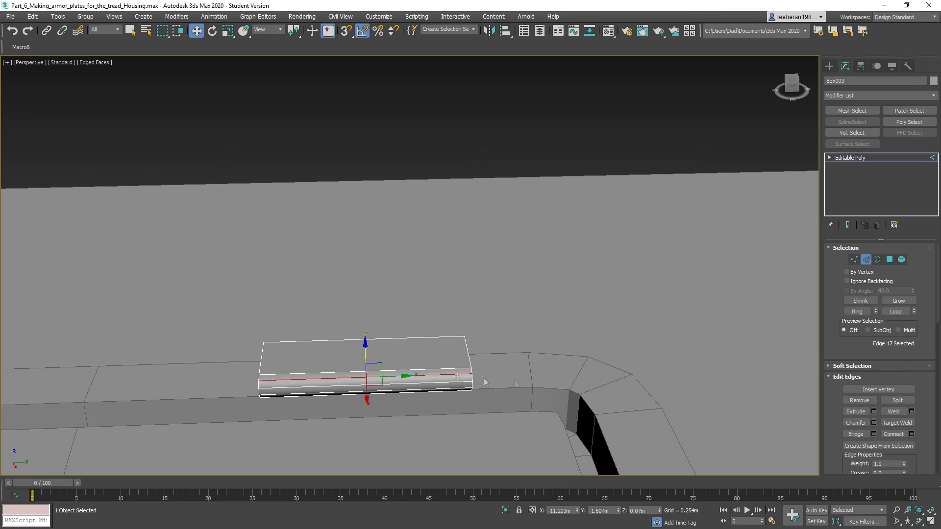
{"action": "left_click", "coordinate": [859, 311]}
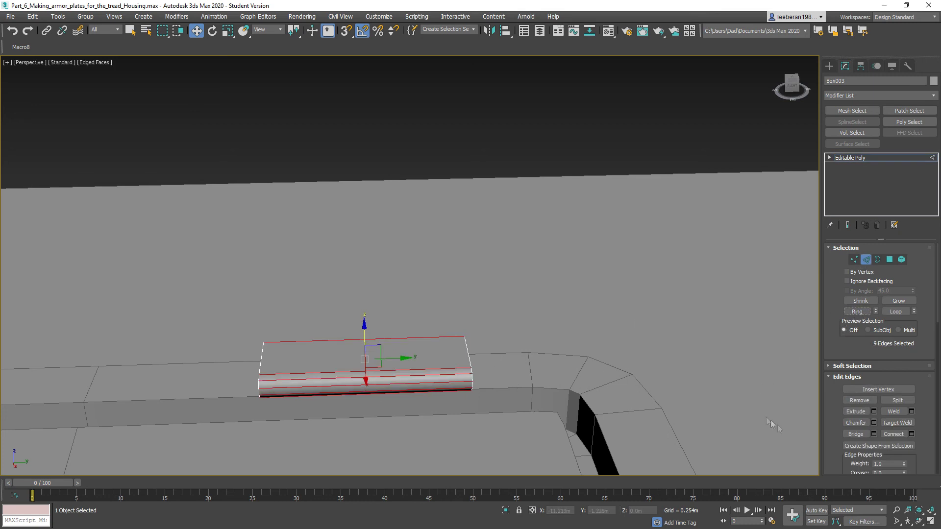
{"action": "left_click", "coordinate": [890, 433]}
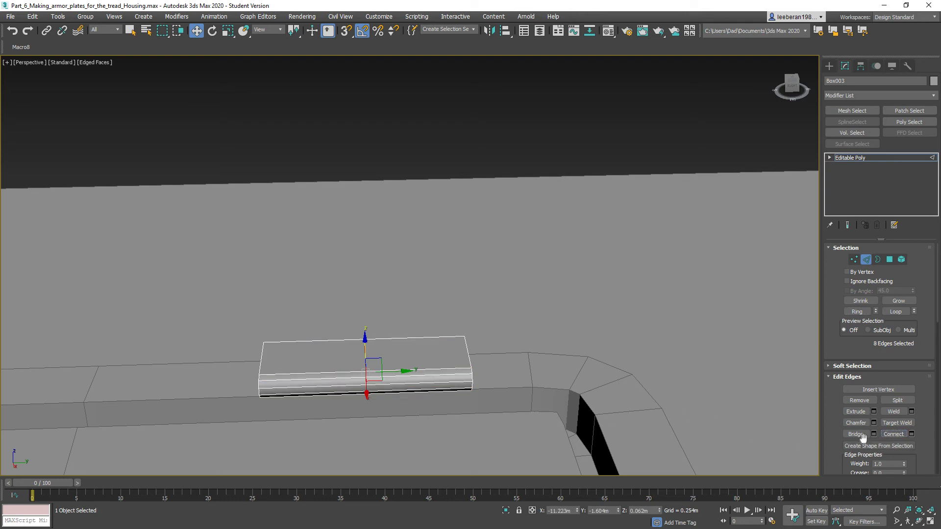
{"action": "left_click", "coordinate": [857, 422]}
{"action": "left_click_drag", "start_coordinate": [365, 380], "coordinate": [369, 374]}
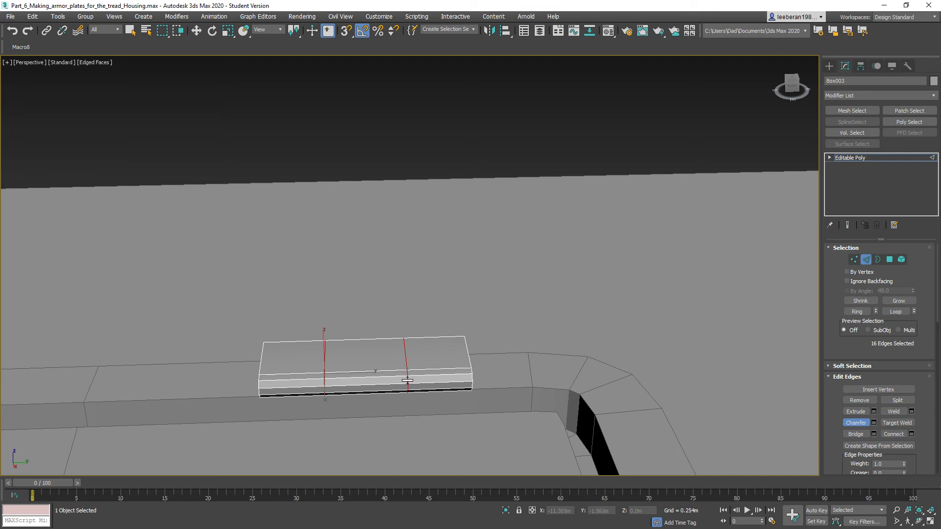
Chamfer both crosswise edge loops by 0.002 m with one segment to form two narrow strips across the block.
{"action": "left_click_drag", "start_coordinate": [407, 381], "coordinate": [404, 394]}
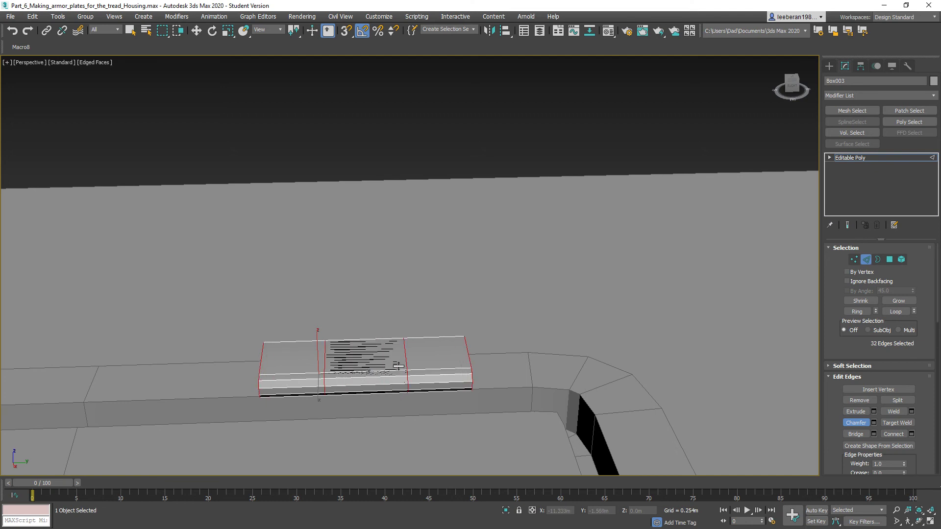
{"action": "key", "text": "ctrl+z"}
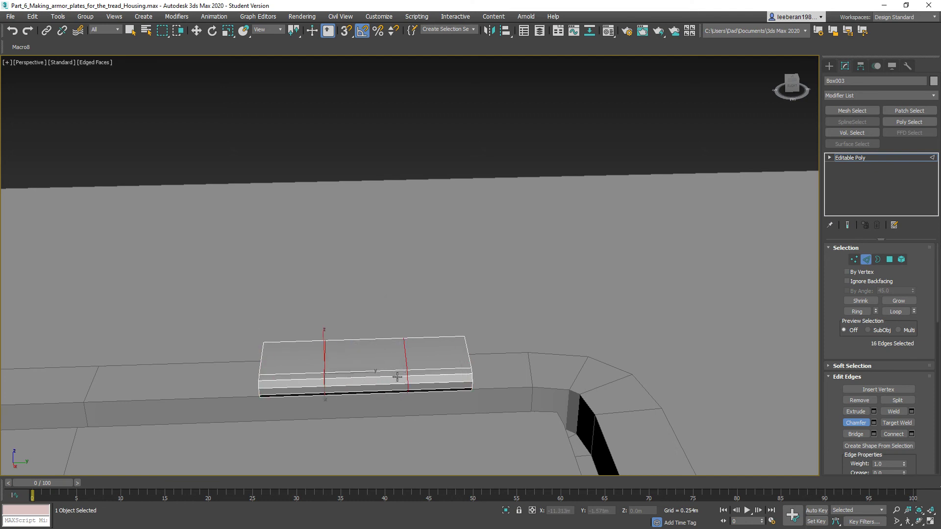
{"action": "left_click", "coordinate": [876, 422]}
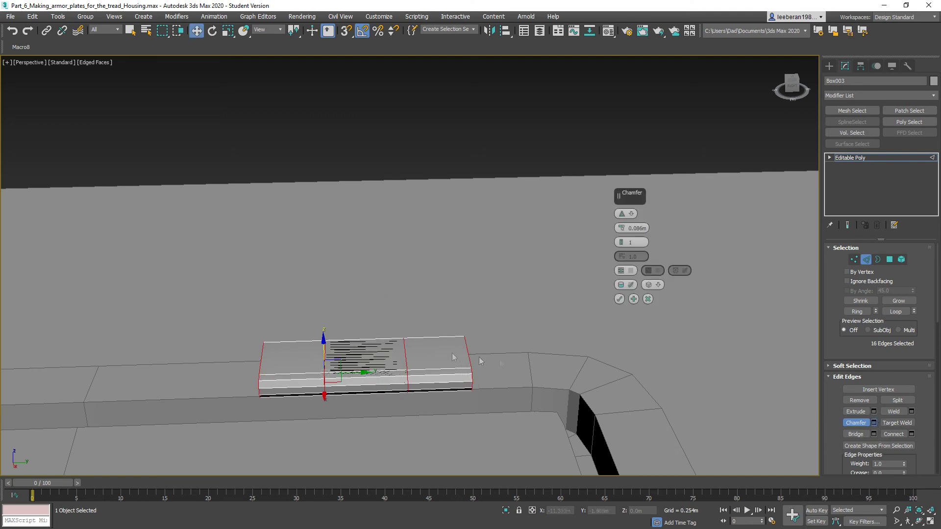
{"action": "left_click_drag", "start_coordinate": [623, 229], "coordinate": [622, 248]}
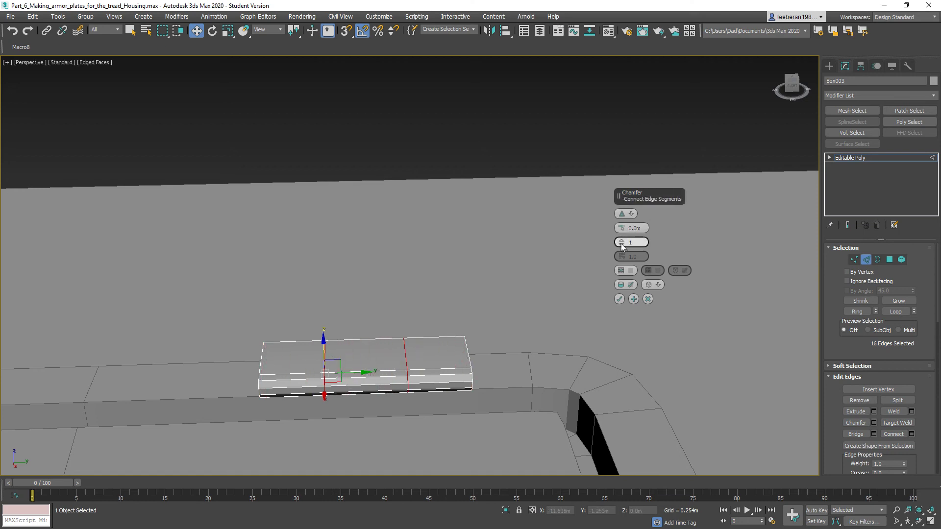
{"action": "left_click", "coordinate": [627, 228]}
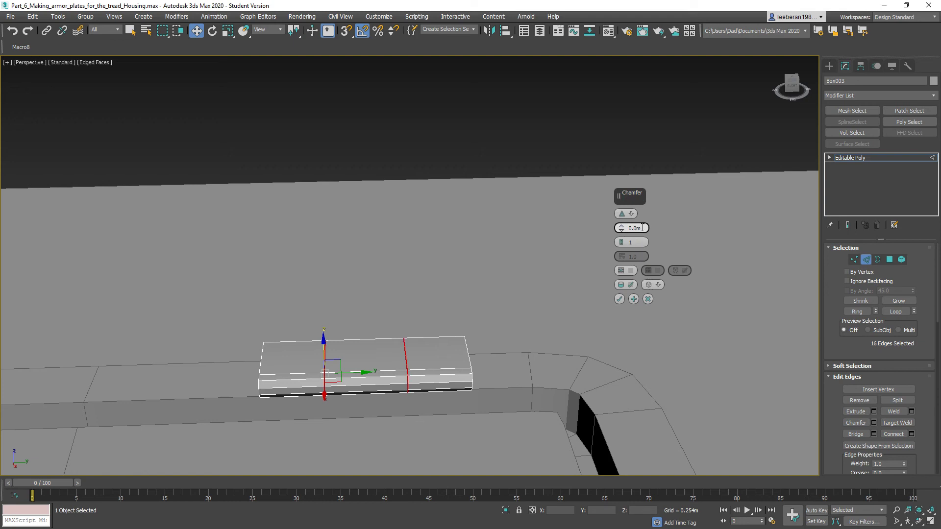
{"action": "key", "text": "Return"}
{"action": "type", "text": "0.002"}
{"action": "key", "text": "Return"}
{"action": "middle_click_drag", "start_coordinate": [524, 273], "coordinate": [545, 271], "text": "alt"}
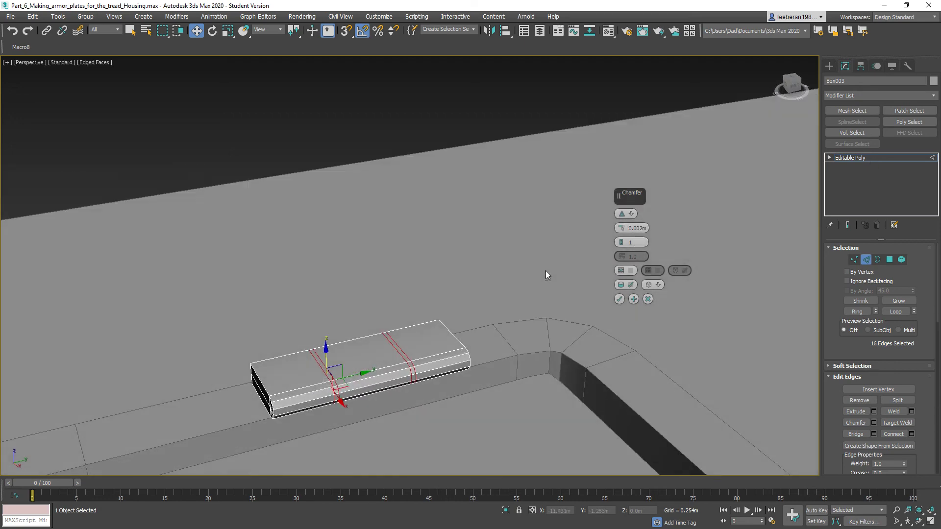
{"action": "left_click", "coordinate": [619, 299]}
Select the polygons of one crosswise strip on the hinge block, from its flat top around the rounded side.
{"action": "middle_click_drag", "start_coordinate": [492, 327], "coordinate": [507, 349], "text": "alt"}
{"action": "scroll", "coordinate": [507, 349], "scroll_direction": "up", "scroll_amount": 5}
{"action": "middle_click_drag", "start_coordinate": [423, 391], "coordinate": [518, 311]}
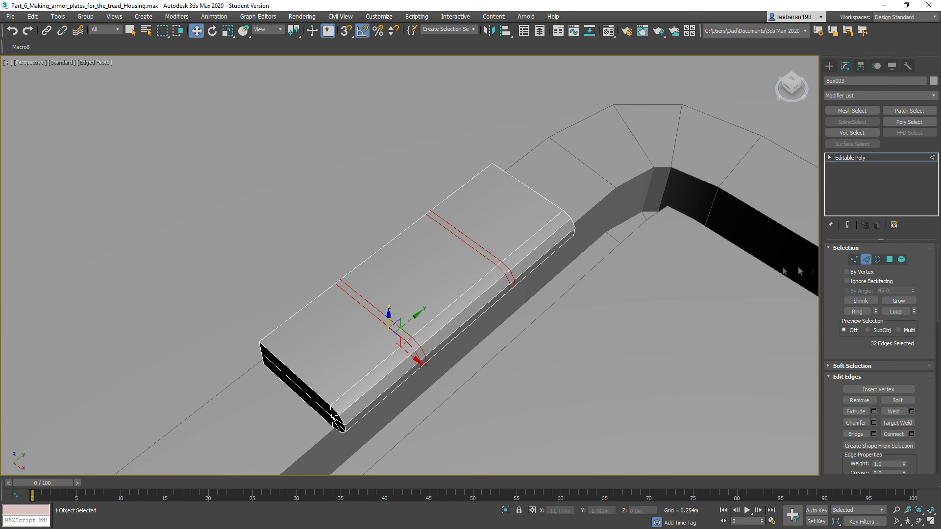
{"action": "left_click", "coordinate": [889, 260]}
{"action": "middle_click_drag", "start_coordinate": [565, 270], "coordinate": [532, 291], "text": "alt"}
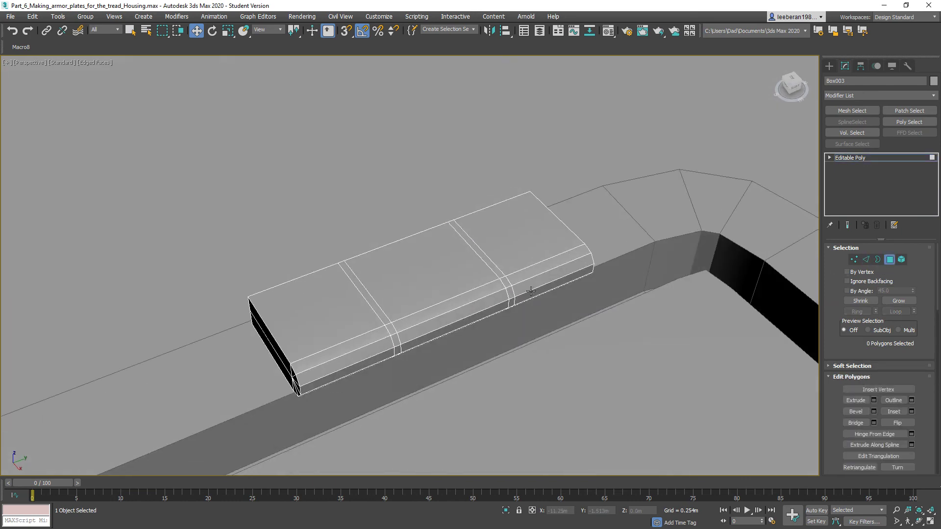
{"action": "middle_click_drag", "start_coordinate": [533, 323], "coordinate": [502, 271], "text": "alt"}
{"action": "left_click", "coordinate": [488, 259]}
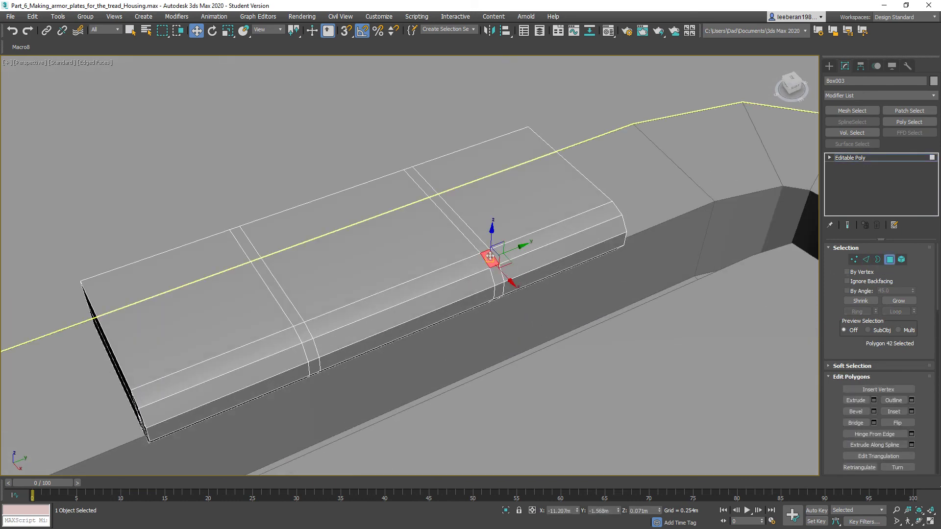
{"action": "left_click", "coordinate": [470, 234], "text": "shift"}
{"action": "left_click", "coordinate": [494, 272], "text": "ctrl"}
{"action": "left_click", "coordinate": [500, 288], "text": "ctrl"}
{"action": "middle_click_drag", "start_coordinate": [500, 288], "coordinate": [488, 311], "text": "alt"}
{"action": "left_click", "coordinate": [490, 299], "text": "ctrl"}
Add the polygons of the block's second crosswise strip, around the rounded side and across the top, to the selection.
{"action": "left_click", "coordinate": [287, 307], "text": "ctrl"}
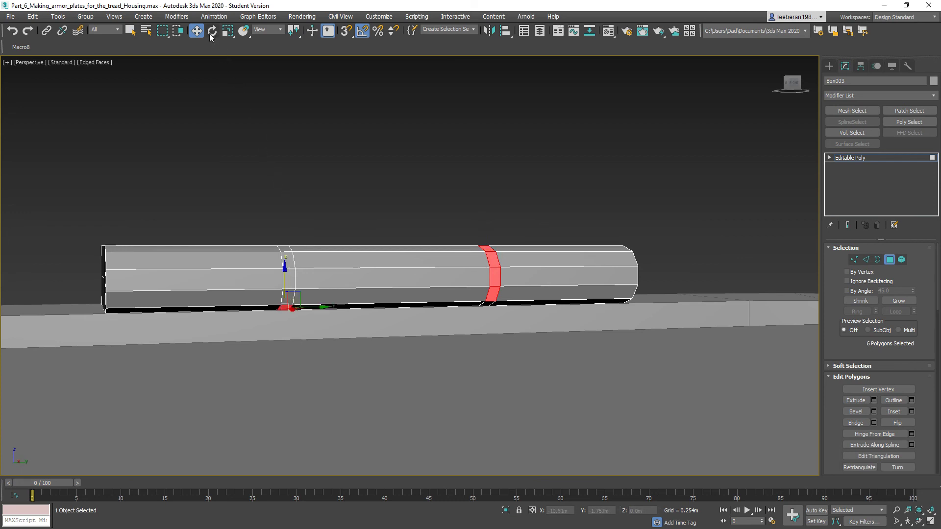
{"action": "left_click", "coordinate": [130, 30]}
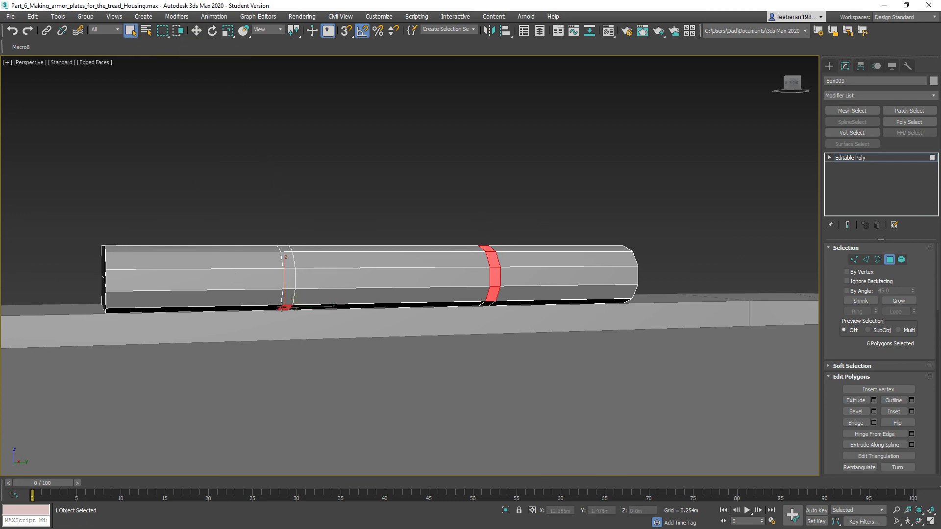
{"action": "left_click", "coordinate": [285, 294], "text": "ctrl"}
{"action": "left_click", "coordinate": [286, 277], "text": "ctrl"}
{"action": "left_click", "coordinate": [285, 260], "text": "ctrl"}
{"action": "middle_click_drag", "start_coordinate": [286, 260], "coordinate": [322, 289], "text": "alt"}
{"action": "left_click", "coordinate": [295, 279], "text": "ctrl"}
{"action": "left_click", "coordinate": [273, 261], "text": "ctrl"}
{"action": "middle_click_drag", "start_coordinate": [285, 287], "coordinate": [329, 306], "text": "alt"}
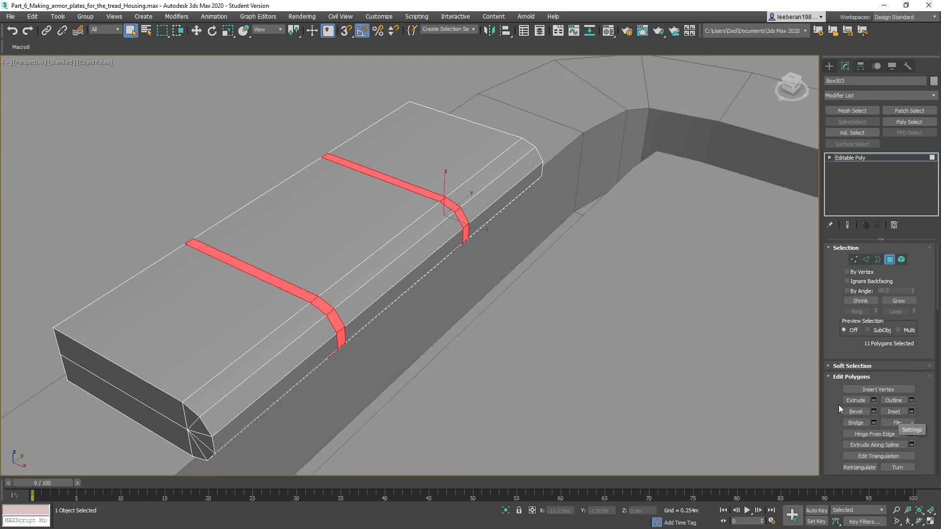
Extrude both selected strips inward along Local Normal by -0.003 m to cut two grooves.
{"action": "left_click", "coordinate": [873, 400]}
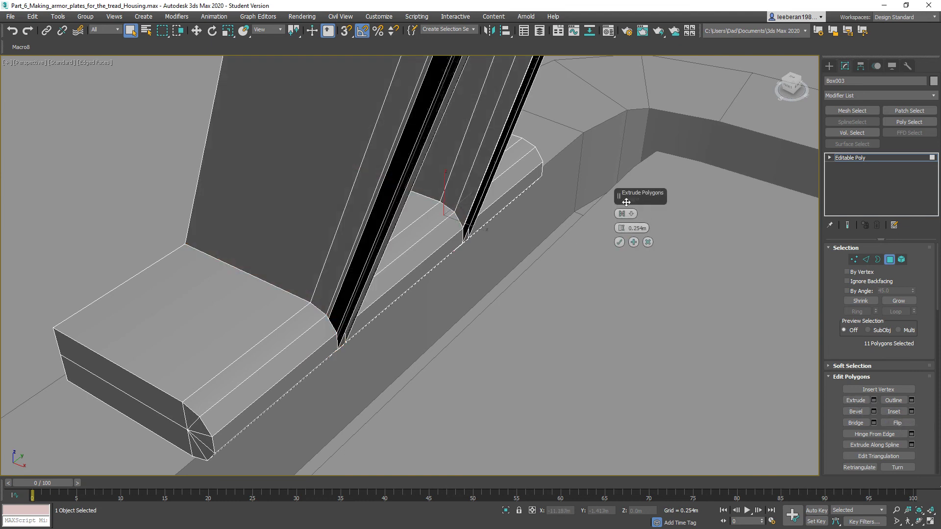
{"action": "left_click", "coordinate": [632, 214]}
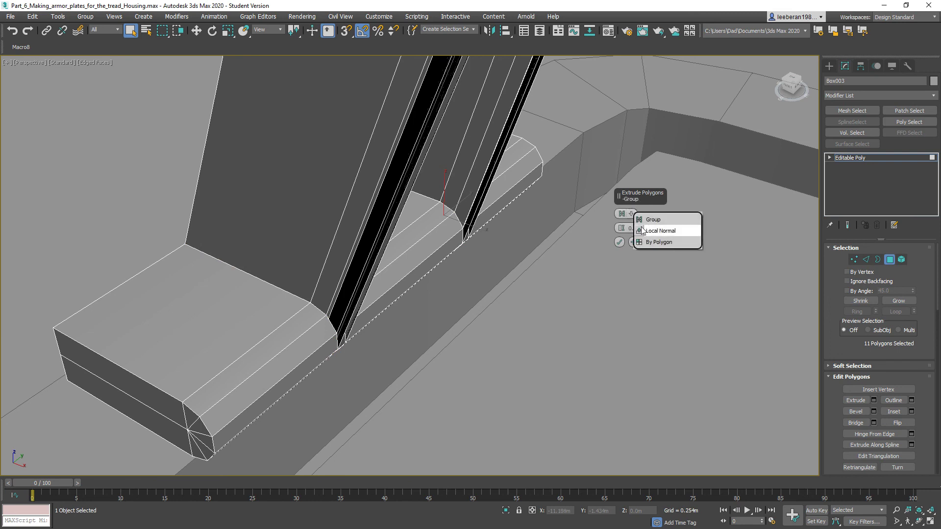
{"action": "left_click", "coordinate": [654, 229]}
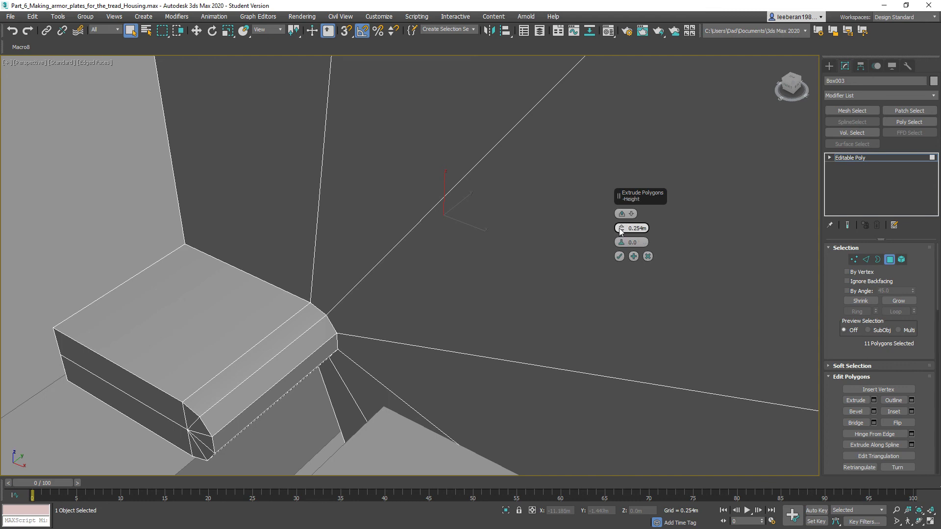
{"action": "left_click_drag", "start_coordinate": [620, 228], "coordinate": [615, 279]}
{"action": "left_click", "coordinate": [619, 256]}
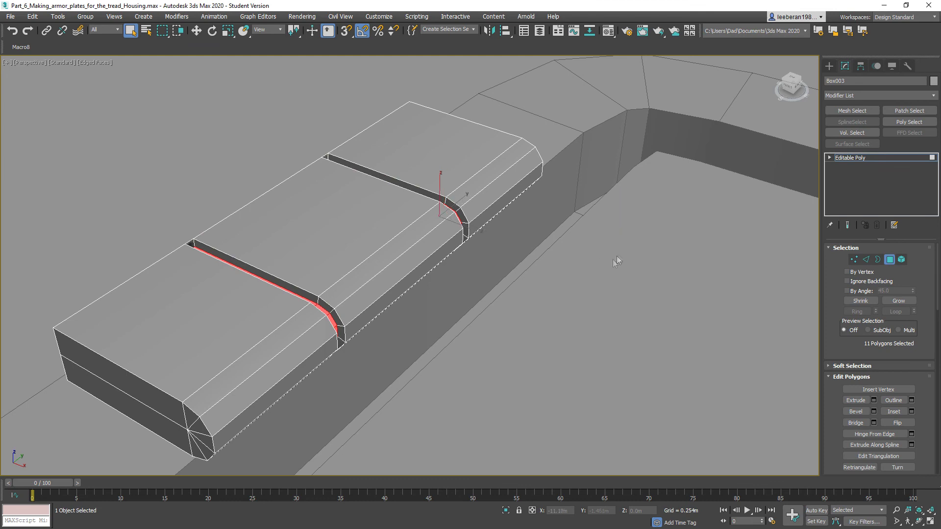
Extrude three rounded-side polygons of the middle section as a Group by 0.088 m to form a hinge arm.
{"action": "middle_click_drag", "start_coordinate": [480, 297], "coordinate": [483, 267], "text": "alt"}
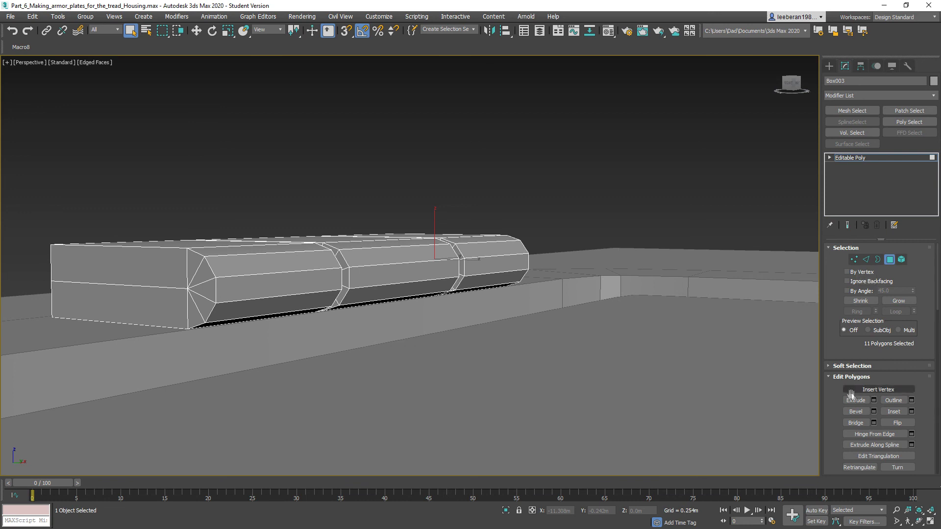
{"action": "left_click", "coordinate": [413, 270]}
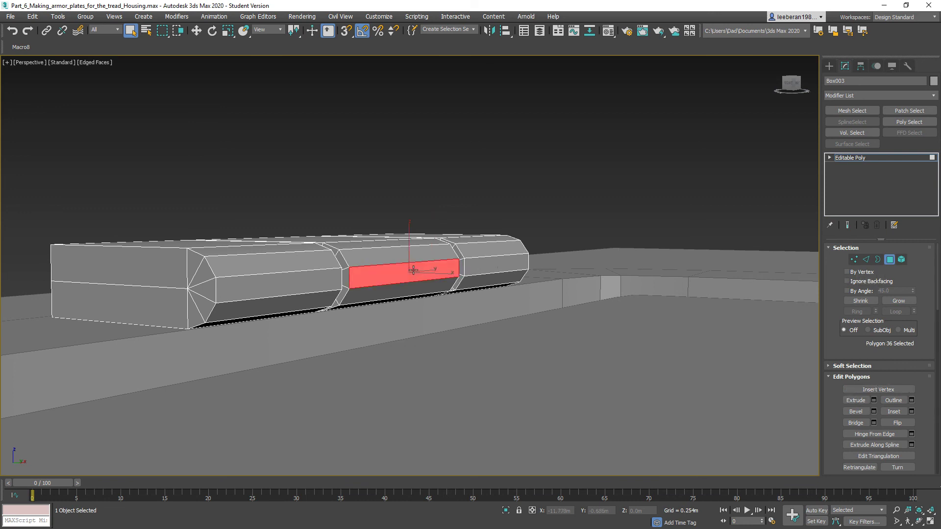
{"action": "left_click", "coordinate": [388, 257], "text": "ctrl"}
{"action": "left_click", "coordinate": [364, 300], "text": "ctrl"}
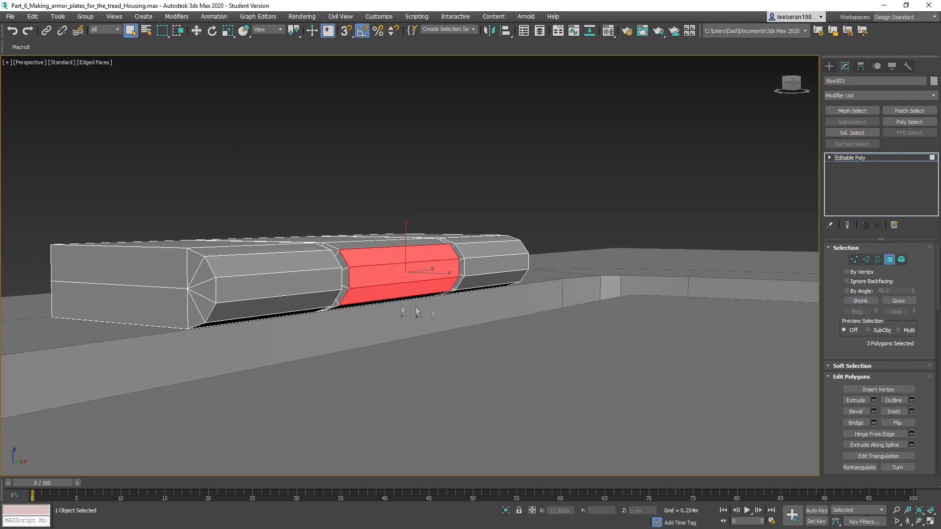
{"action": "left_click", "coordinate": [873, 400]}
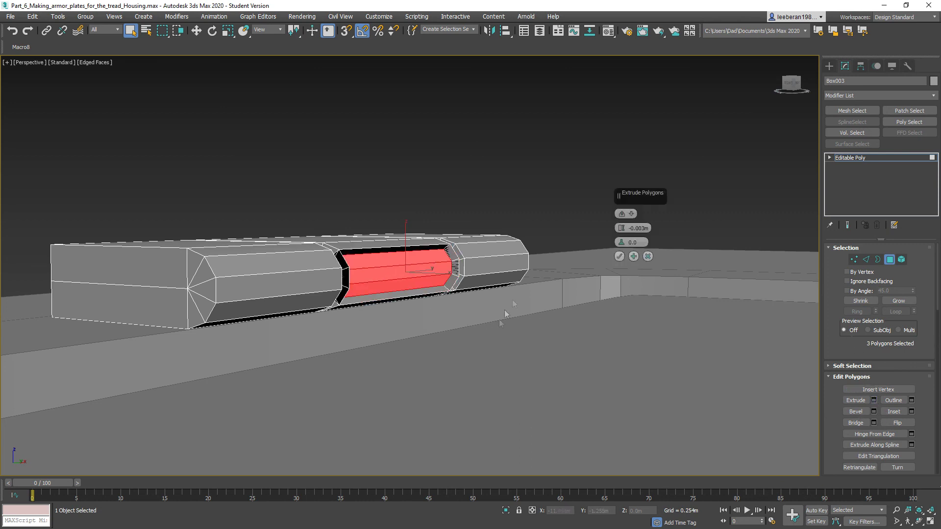
{"action": "left_click", "coordinate": [627, 214]}
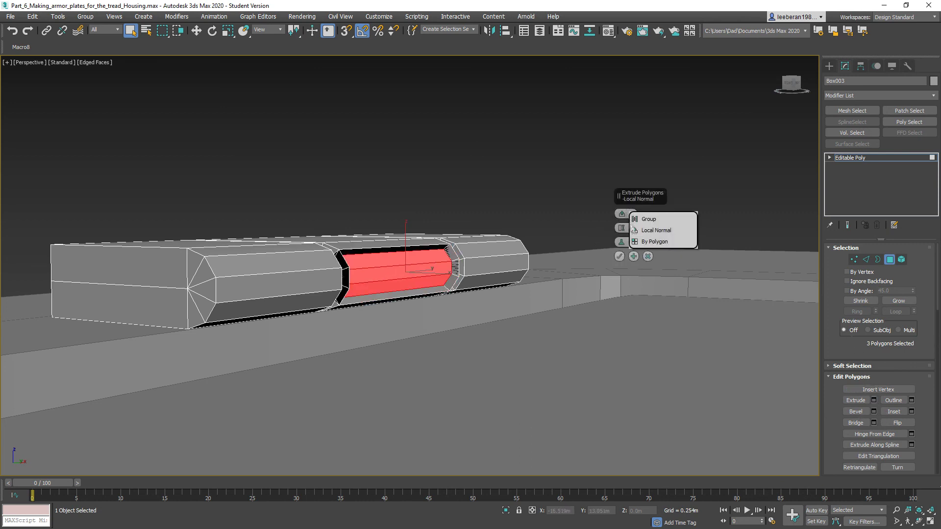
{"action": "left_click", "coordinate": [648, 220]}
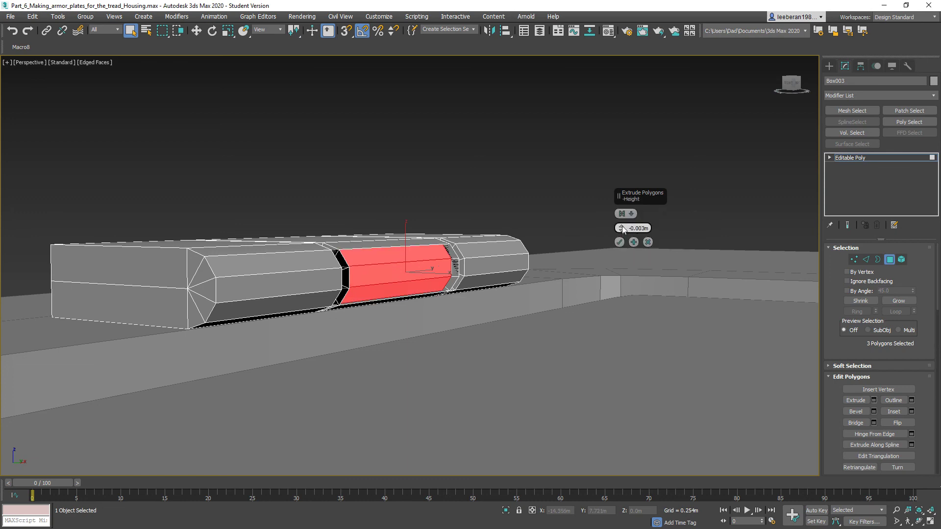
{"action": "left_click_drag", "start_coordinate": [623, 231], "coordinate": [623, 210]}
{"action": "middle_click_drag", "start_coordinate": [447, 229], "coordinate": [484, 294], "text": "alt"}
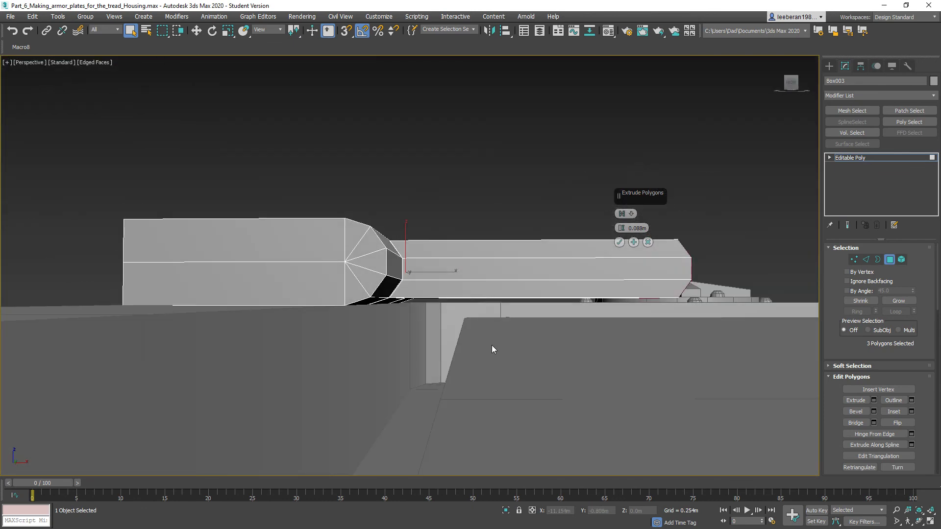
{"action": "middle_click_drag", "start_coordinate": [492, 346], "coordinate": [583, 400], "text": "alt"}
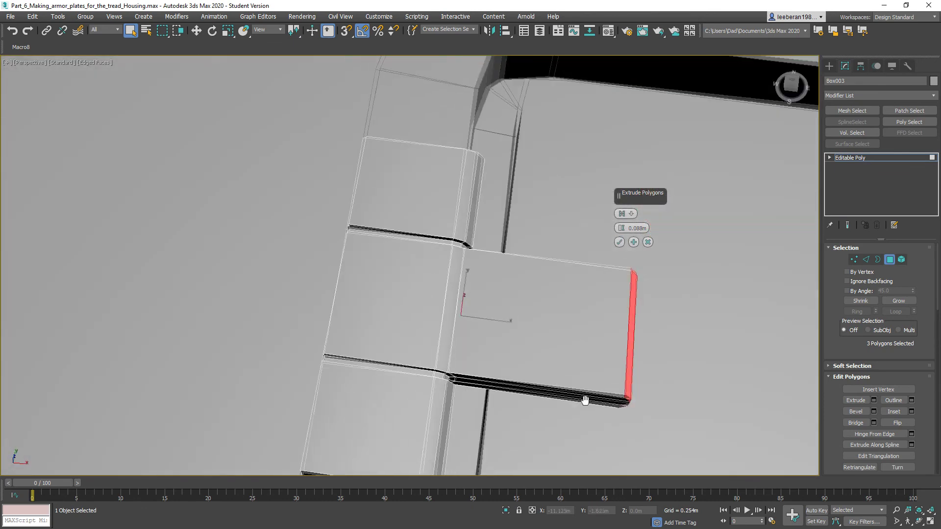
{"action": "left_click", "coordinate": [618, 242]}
Move the arm's end polygons outward along X to about -11.018 m to lengthen the arm over the hatch.
{"action": "left_click", "coordinate": [196, 31]}
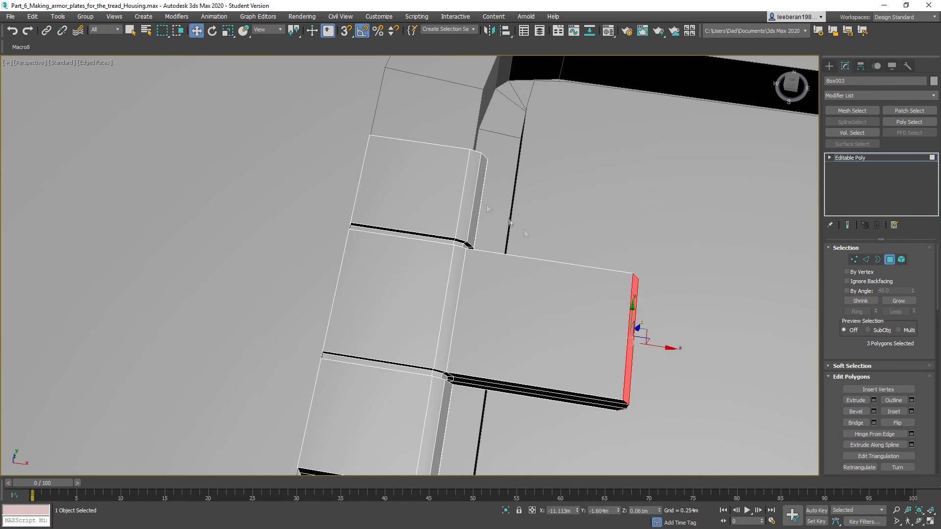
{"action": "left_click_drag", "start_coordinate": [659, 340], "coordinate": [861, 367]}
{"action": "middle_click_drag", "start_coordinate": [699, 361], "coordinate": [649, 351], "text": "alt"}
{"action": "scroll", "coordinate": [642, 343], "scroll_direction": "down", "scroll_amount": 3}
{"action": "middle_click_drag", "start_coordinate": [640, 401], "coordinate": [600, 336], "text": "alt"}
{"action": "scroll", "coordinate": [628, 351], "scroll_direction": "down", "scroll_amount": 2}
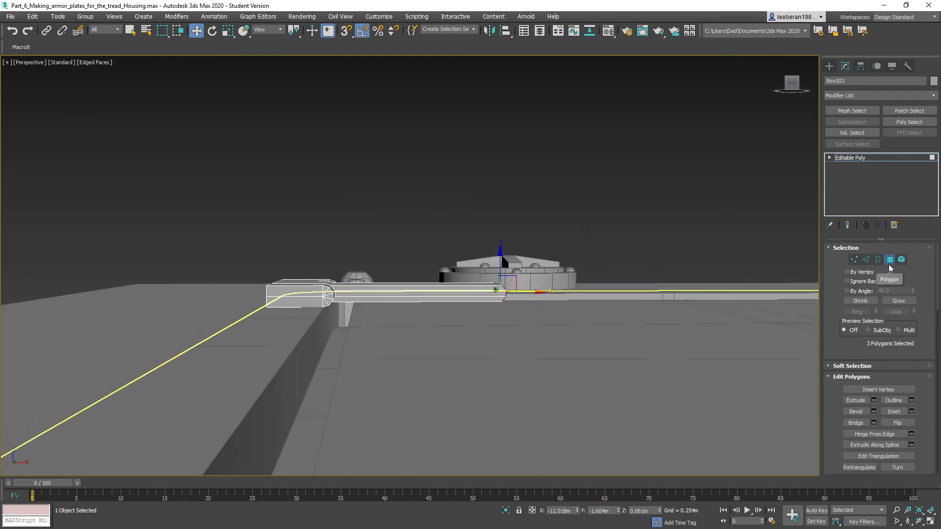
Switch to polygon editing of the hatch plate Hatch001 and select one polygon of its recessed floor panel.
{"action": "left_click", "coordinate": [889, 259]}
{"action": "left_click", "coordinate": [816, 306]}
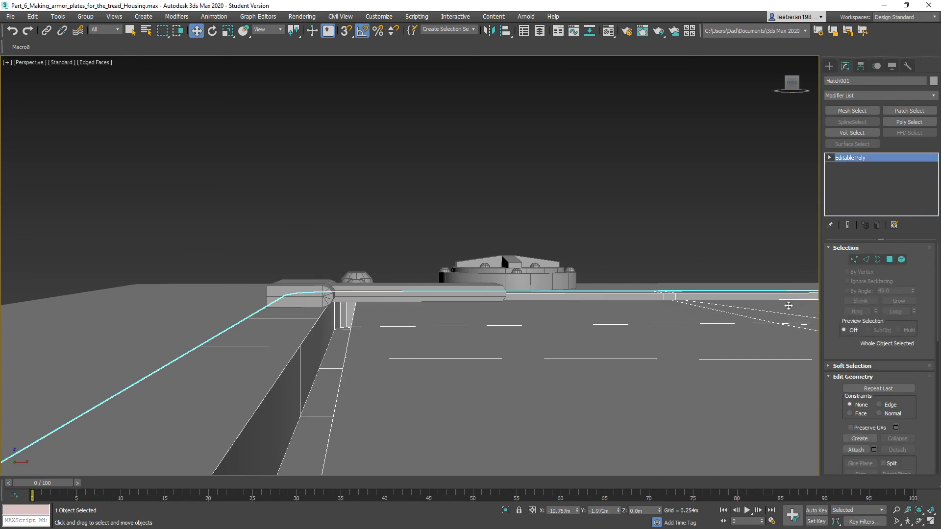
{"action": "left_click", "coordinate": [890, 259]}
{"action": "left_click", "coordinate": [590, 344]}
{"action": "left_click", "coordinate": [591, 344]}
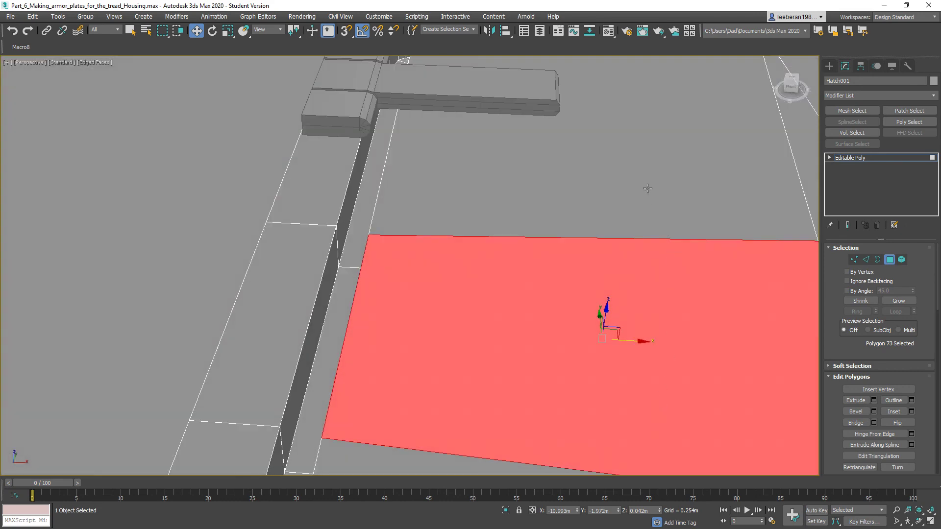
Add the remaining polygons of the hatch's recessed floor panel around the central slot to the selection.
{"action": "left_click", "coordinate": [647, 188], "text": "ctrl"}
{"action": "scroll", "coordinate": [635, 211], "scroll_direction": "down", "scroll_amount": 4}
{"action": "scroll", "coordinate": [649, 337], "scroll_direction": "down", "scroll_amount": 3}
{"action": "left_click", "coordinate": [539, 313], "text": "ctrl"}
{"action": "left_click", "coordinate": [637, 304], "text": "ctrl"}
{"action": "left_click", "coordinate": [640, 274], "text": "ctrl"}
{"action": "left_click", "coordinate": [647, 280], "text": "ctrl"}
{"action": "left_click", "coordinate": [662, 267], "text": "ctrl"}
{"action": "left_click", "coordinate": [643, 200], "text": "ctrl"}
{"action": "left_click", "coordinate": [632, 172], "text": "ctrl"}
{"action": "left_click", "coordinate": [689, 174], "text": "ctrl"}
{"action": "left_click", "coordinate": [686, 254], "text": "ctrl"}
{"action": "left_click", "coordinate": [706, 319], "text": "ctrl"}
{"action": "scroll", "coordinate": [562, 299], "scroll_direction": "down", "scroll_amount": 1}
{"action": "middle_click_drag", "start_coordinate": [562, 299], "coordinate": [596, 231], "text": "alt"}
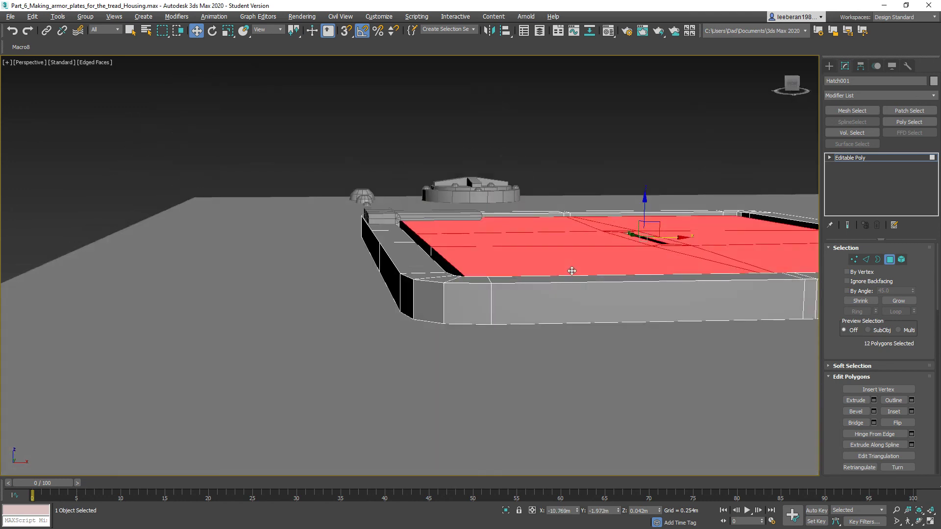
Raise the selected hatch floor panel along Z to about 0.053 m, closer to the hinge arm.
{"action": "left_click_drag", "start_coordinate": [642, 202], "coordinate": [640, 199]}
{"action": "middle_click_drag", "start_coordinate": [538, 202], "coordinate": [529, 256], "text": "alt"}
{"action": "scroll", "coordinate": [523, 219], "scroll_direction": "up", "scroll_amount": 5}
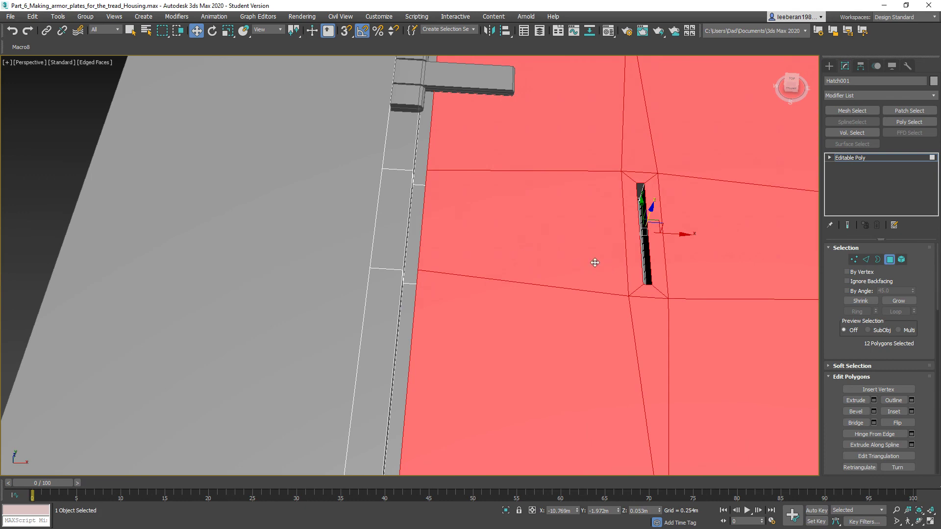
{"action": "scroll", "coordinate": [502, 216], "scroll_direction": "down", "scroll_amount": 3}
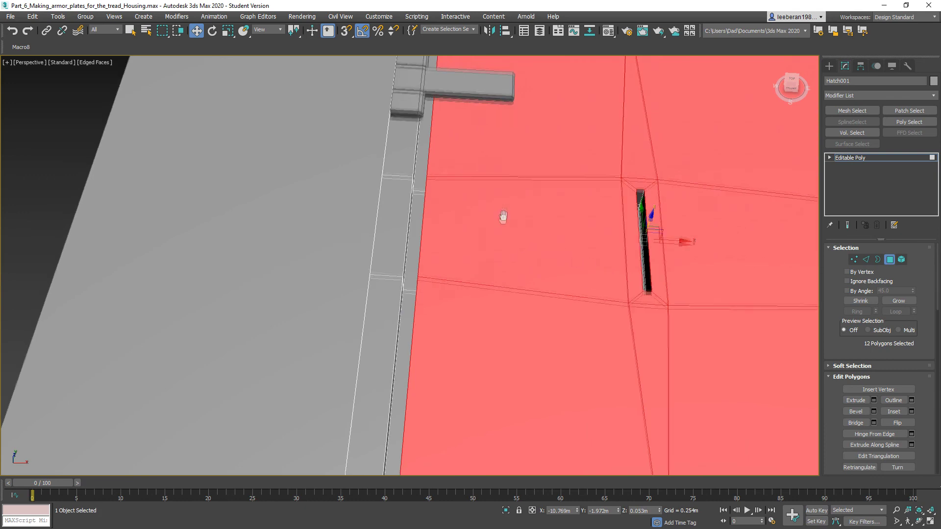
{"action": "scroll", "coordinate": [479, 295], "scroll_direction": "down", "scroll_amount": 2}
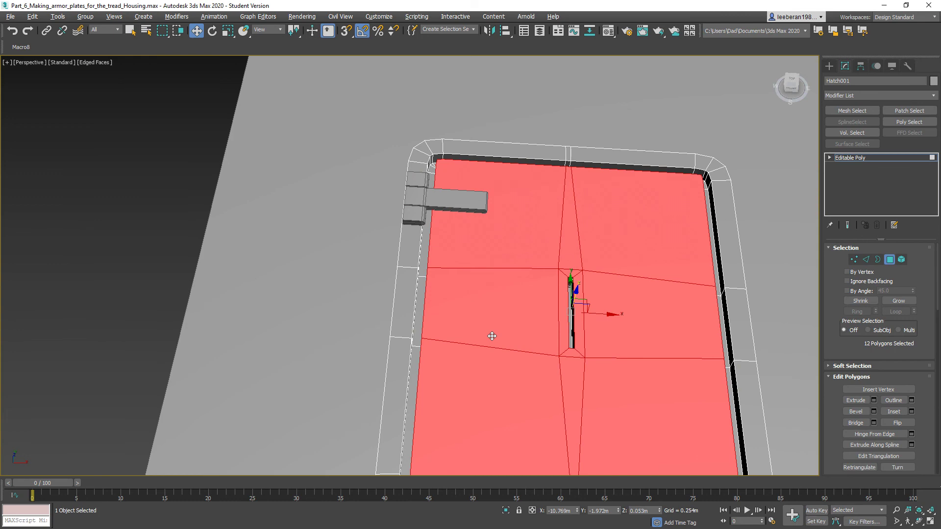
{"action": "middle_click_drag", "start_coordinate": [492, 336], "coordinate": [512, 343], "text": "alt"}
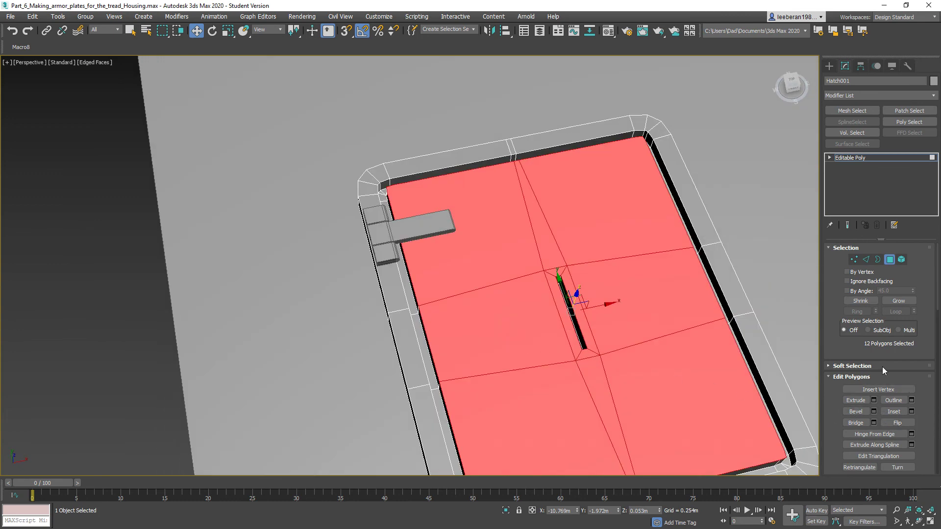
Attach the hinge block with its arm to the hatch object.
{"action": "scroll", "coordinate": [882, 367], "scroll_direction": "down", "scroll_amount": 5}
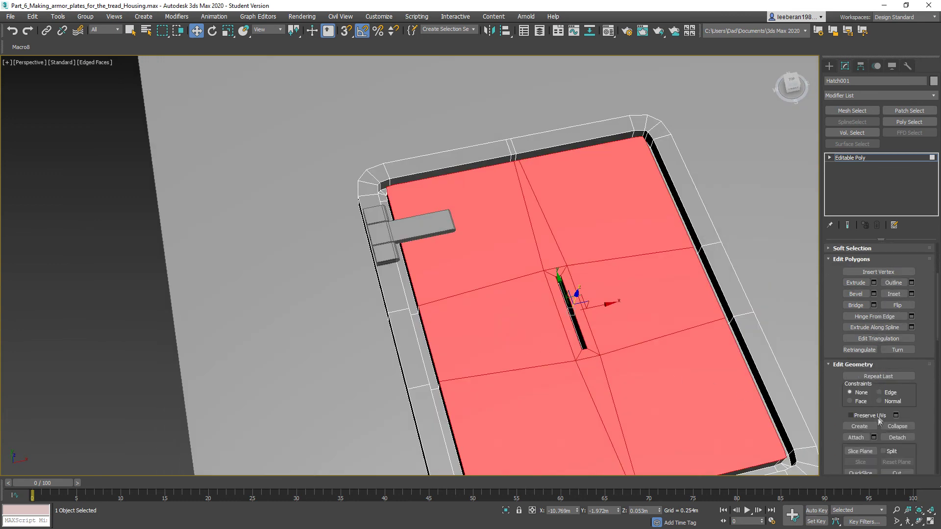
{"action": "left_click", "coordinate": [861, 438]}
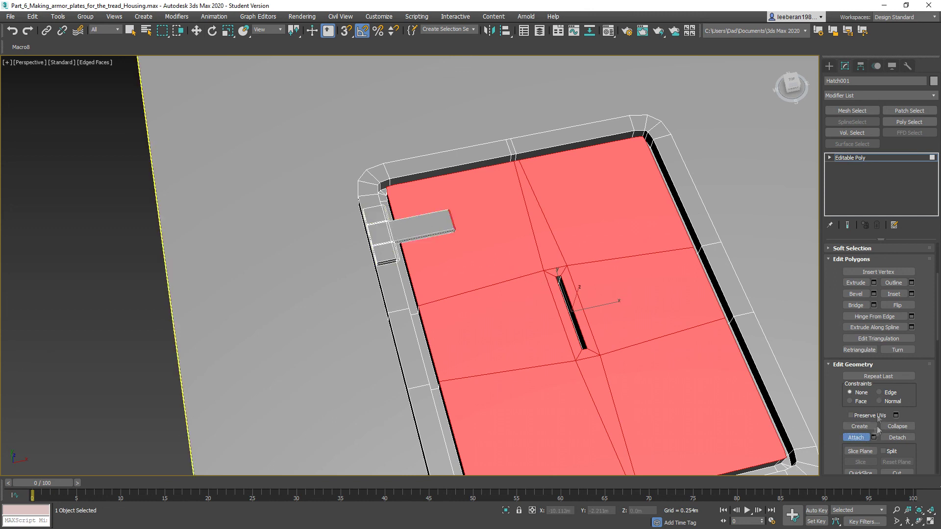
{"action": "left_click", "coordinate": [862, 437]}
{"action": "scroll", "coordinate": [870, 348], "scroll_direction": "up", "scroll_amount": 5}
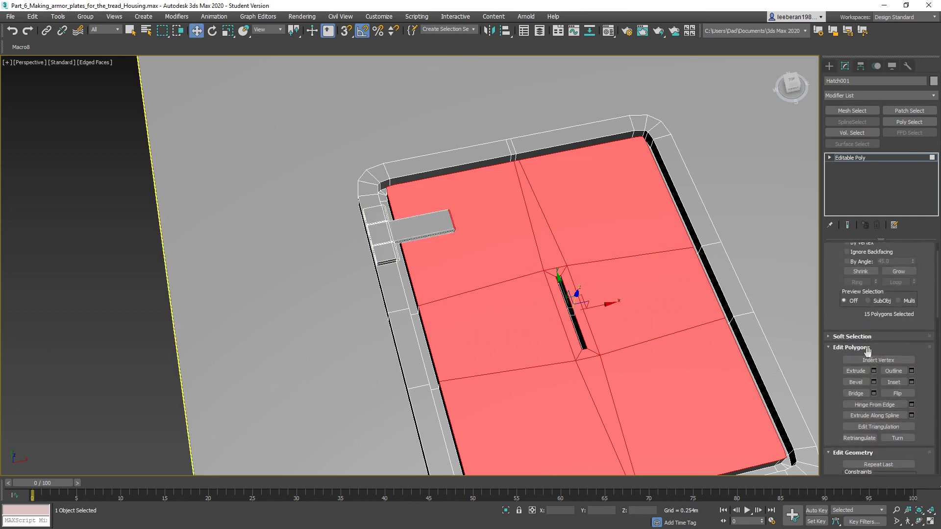
Copy the hinge element along Y to about -2.337 m, near the opposite corner on the same side, using Clone To Element.
{"action": "left_click", "coordinate": [902, 260]}
{"action": "middle_click_drag", "start_coordinate": [667, 339], "coordinate": [661, 250]}
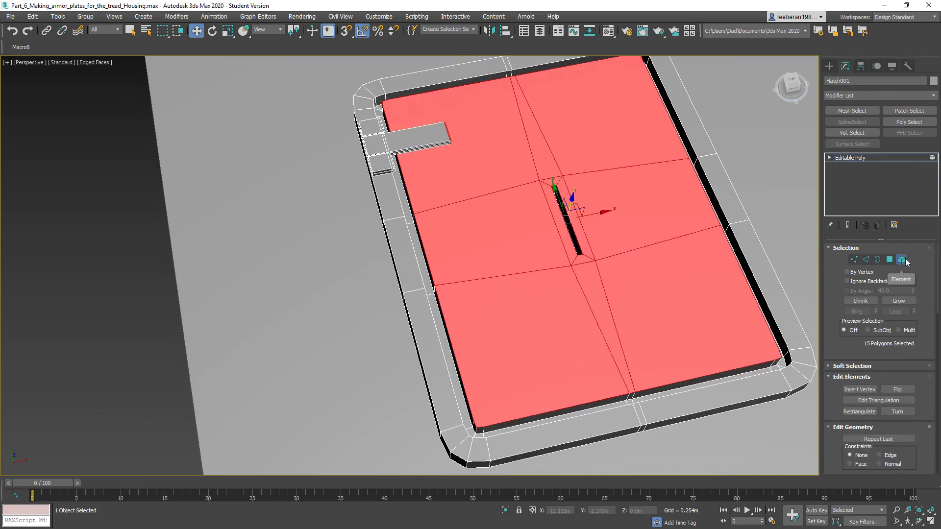
{"action": "left_click", "coordinate": [417, 138]}
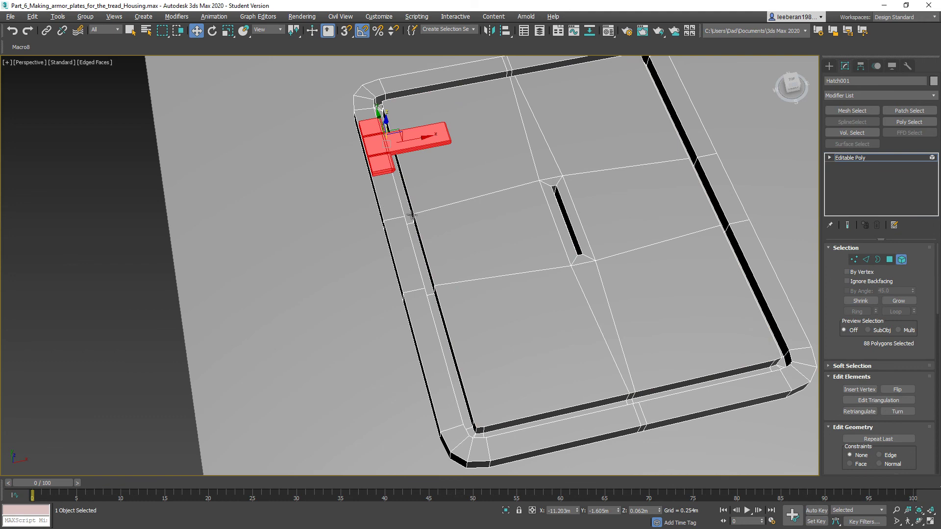
{"action": "scroll", "coordinate": [422, 196], "scroll_direction": "up", "scroll_amount": 5}
{"action": "left_click_drag", "start_coordinate": [364, 123], "coordinate": [548, 286]}
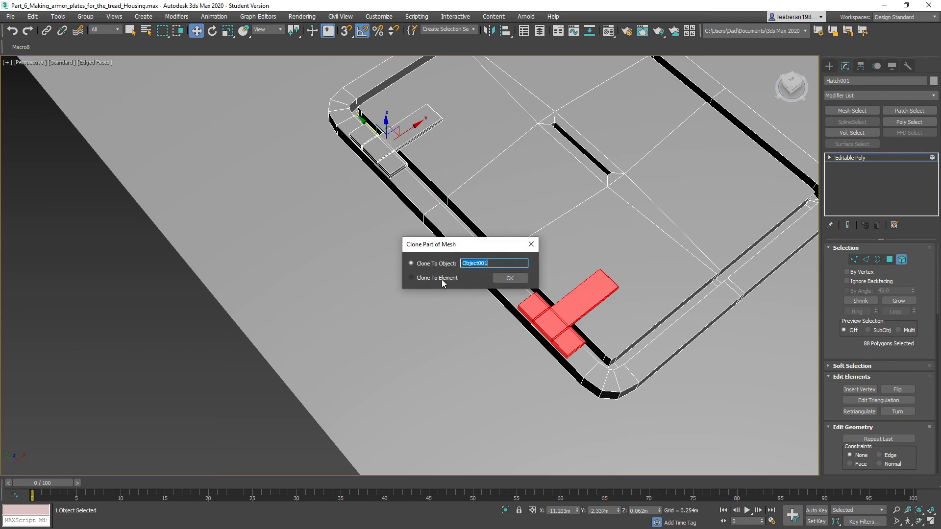
{"action": "left_click", "coordinate": [442, 278]}
{"action": "left_click", "coordinate": [509, 278]}
{"action": "middle_click_drag", "start_coordinate": [603, 251], "coordinate": [636, 245], "text": "alt"}
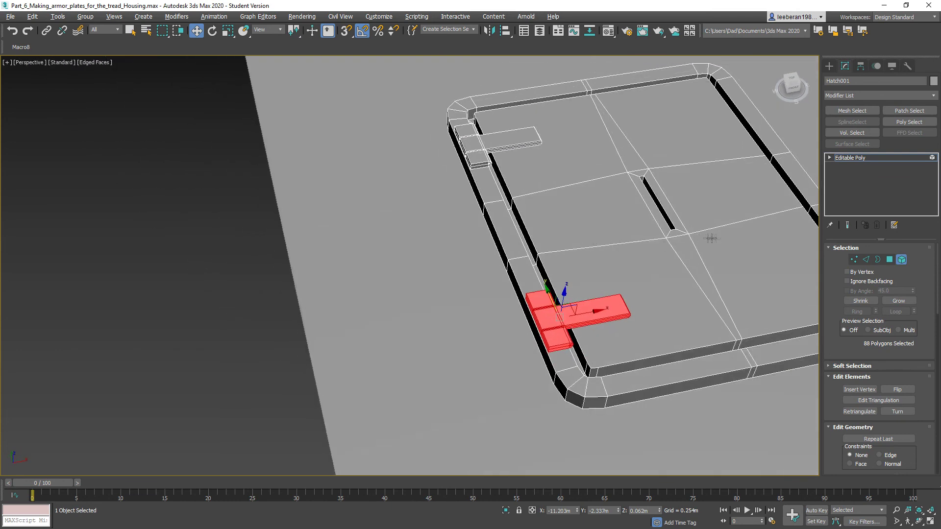
{"action": "middle_click_drag", "start_coordinate": [742, 243], "coordinate": [587, 256], "text": "alt"}
{"action": "scroll", "coordinate": [583, 265], "scroll_direction": "up", "scroll_amount": 3}
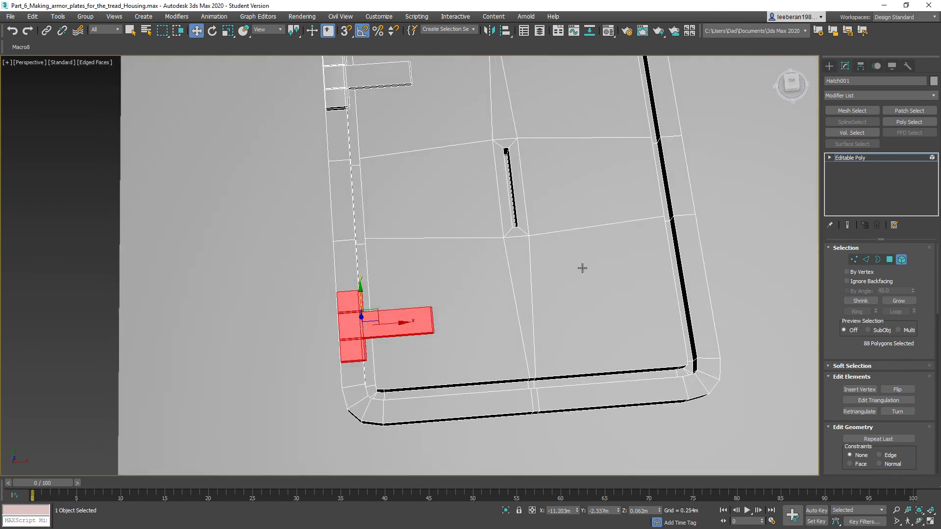
Finish editing the hatch elements and place a copy of the hatch on the tread housing's large side panel using Select and Place.
{"action": "left_click", "coordinate": [901, 259]}
{"action": "left_click", "coordinate": [633, 250]}
{"action": "scroll", "coordinate": [612, 245], "scroll_direction": "down", "scroll_amount": 8}
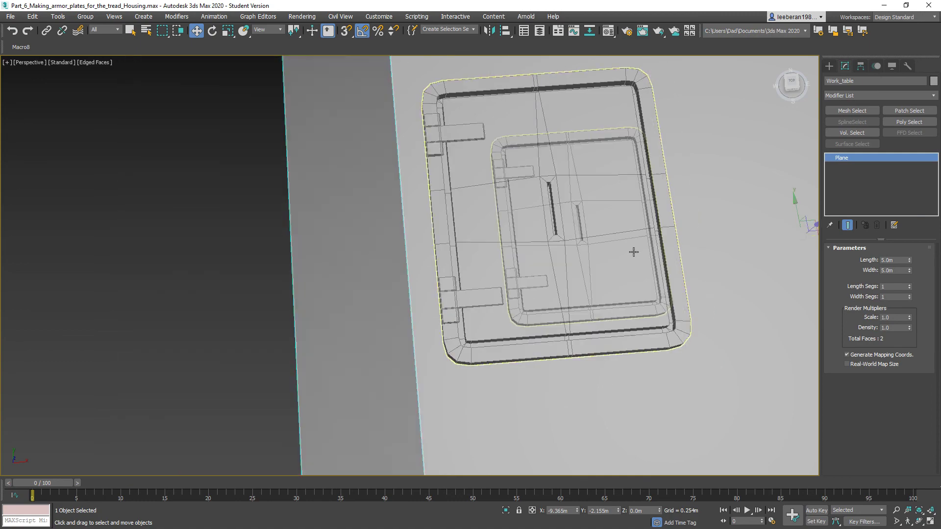
{"action": "middle_click_drag", "start_coordinate": [613, 245], "coordinate": [450, 248], "text": "alt"}
{"action": "scroll", "coordinate": [438, 255], "scroll_direction": "up", "scroll_amount": 5}
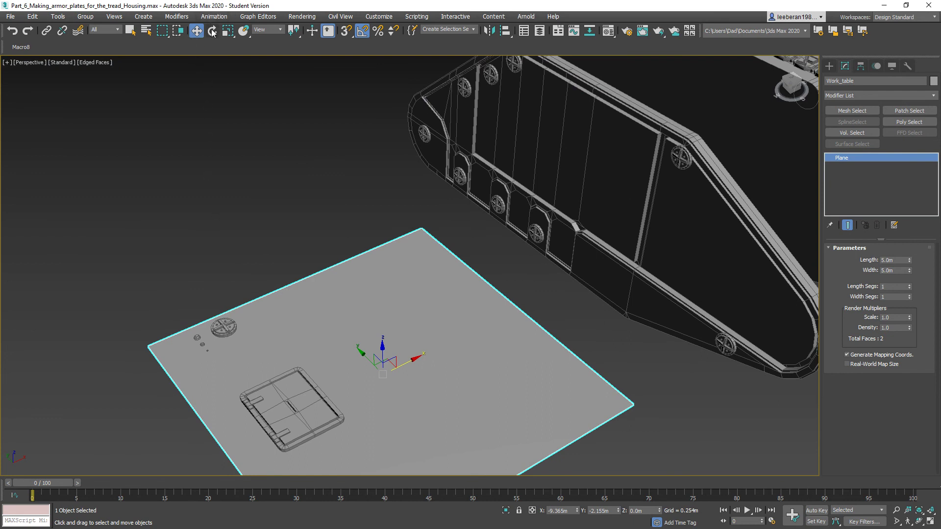
{"action": "left_click", "coordinate": [243, 30]}
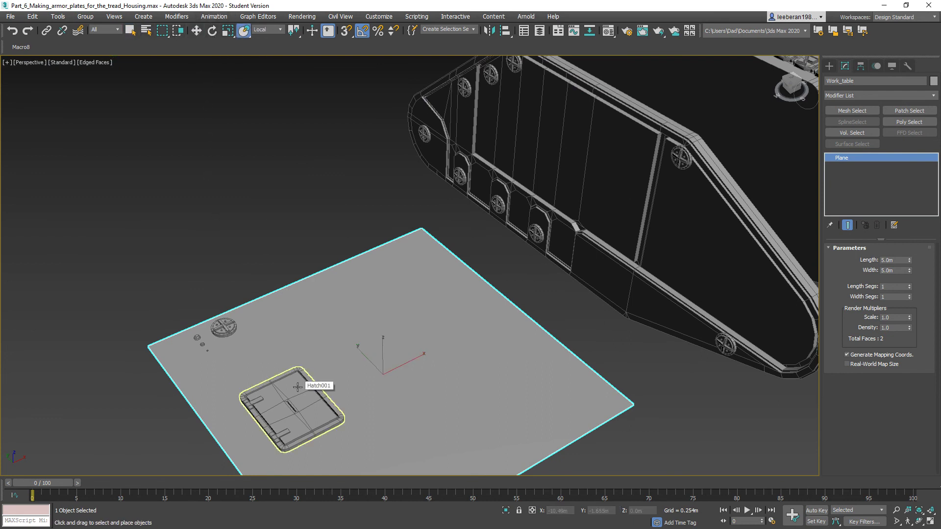
{"action": "mouse_move", "coordinate": [297, 386]}
{"action": "left_mouse_down", "text": "shift"}
{"action": "mouse_move", "coordinate": [404, 220]}
{"action": "mouse_move", "coordinate": [520, 136]}
{"action": "left_mouse_up", "text": "shift"}
{"action": "left_click", "coordinate": [473, 311]}
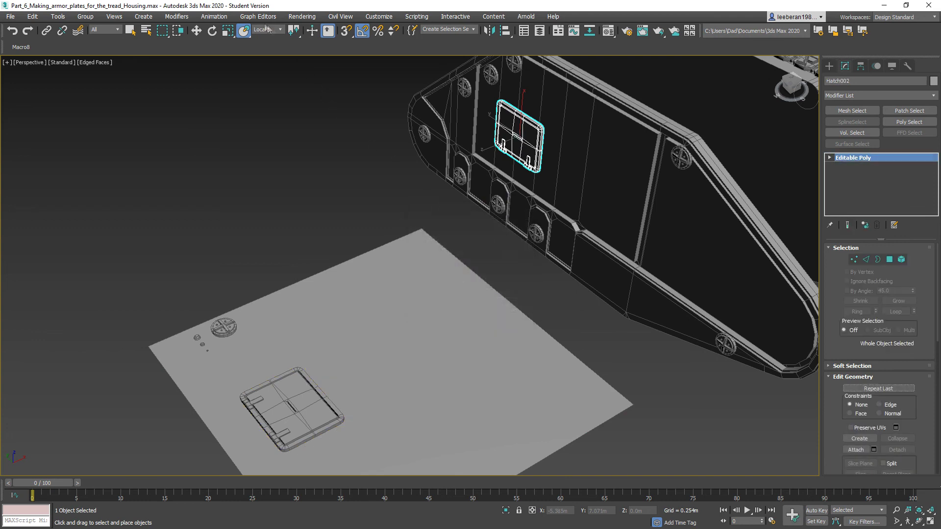
Rotate the copied hatch 90 degrees in the plane of the housing wall so its hinges run along a vertical edge.
{"action": "left_click", "coordinate": [212, 30]}
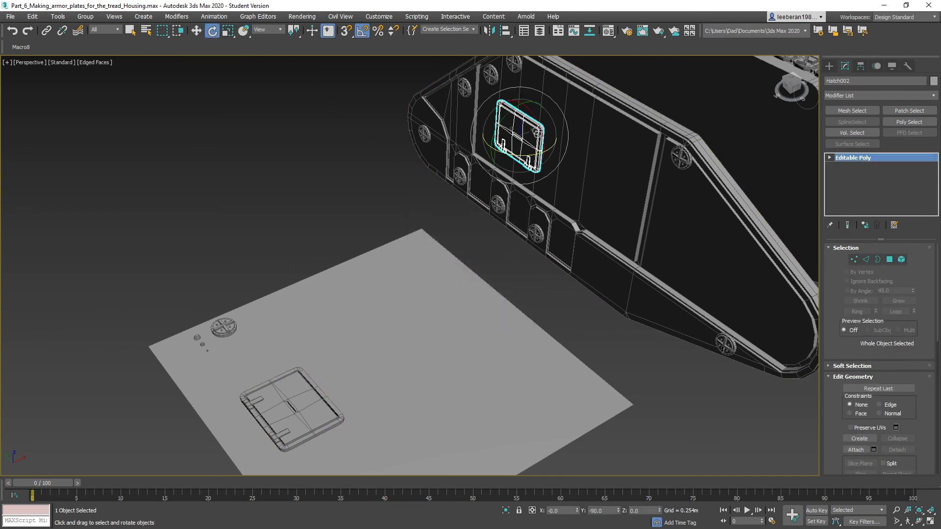
{"action": "left_click_drag", "start_coordinate": [537, 138], "coordinate": [554, 155]}
{"action": "middle_click_drag", "start_coordinate": [553, 155], "coordinate": [601, 198], "text": "alt"}
{"action": "scroll", "coordinate": [601, 198], "scroll_direction": "down", "scroll_amount": 5}
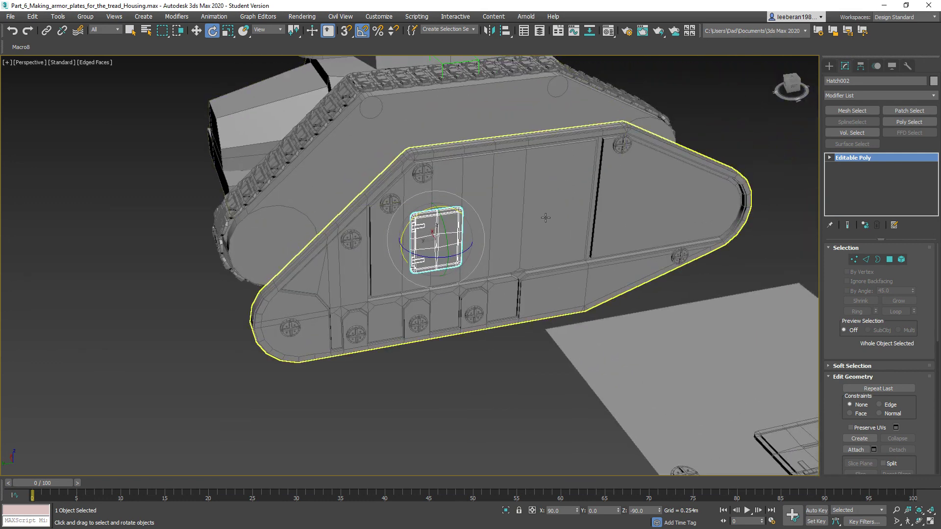
{"action": "middle_click_drag", "start_coordinate": [545, 217], "coordinate": [476, 248], "text": "alt"}
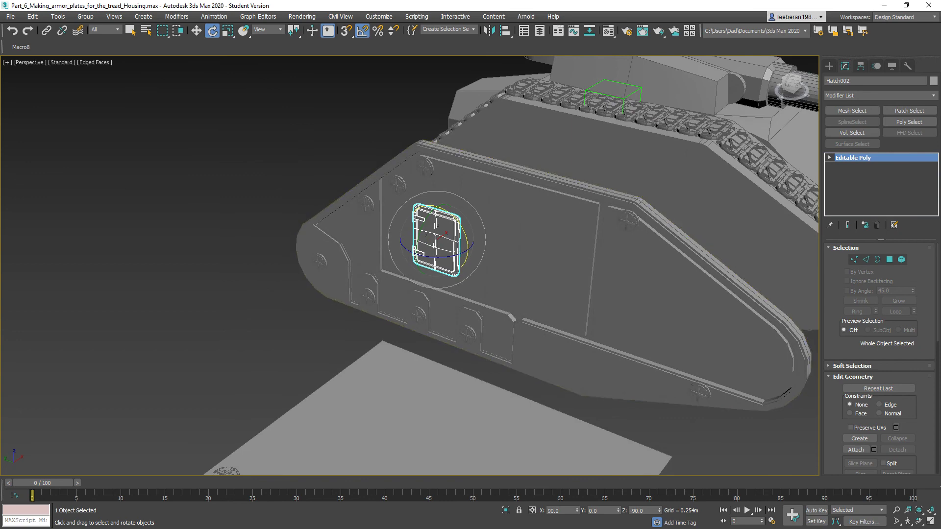
{"action": "mouse_move", "coordinate": [479, 233]}
{"action": "middle_mouse_down", "text": "alt"}
{"action": "mouse_move", "coordinate": [413, 223]}
{"action": "mouse_move", "coordinate": [492, 226]}
{"action": "middle_mouse_up", "text": "alt"}
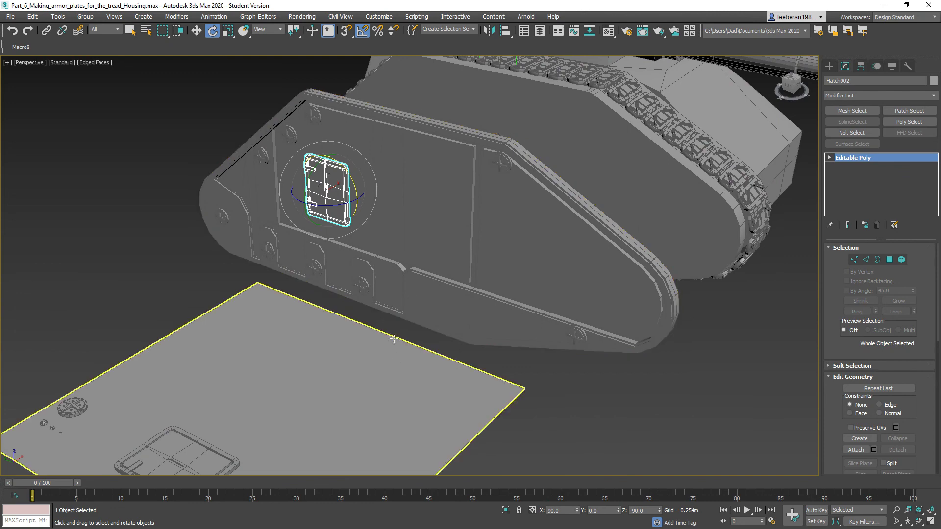
{"action": "middle_click_drag", "start_coordinate": [434, 283], "coordinate": [383, 318], "text": "alt"}
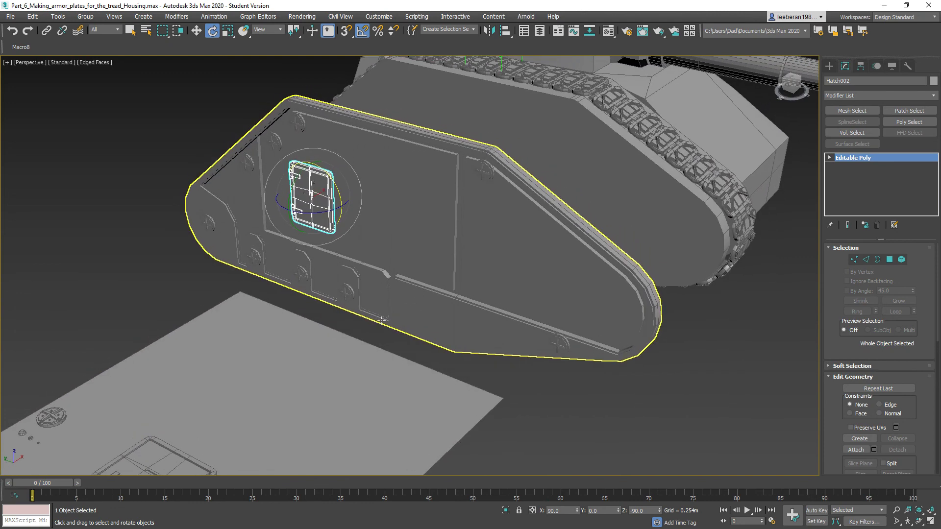